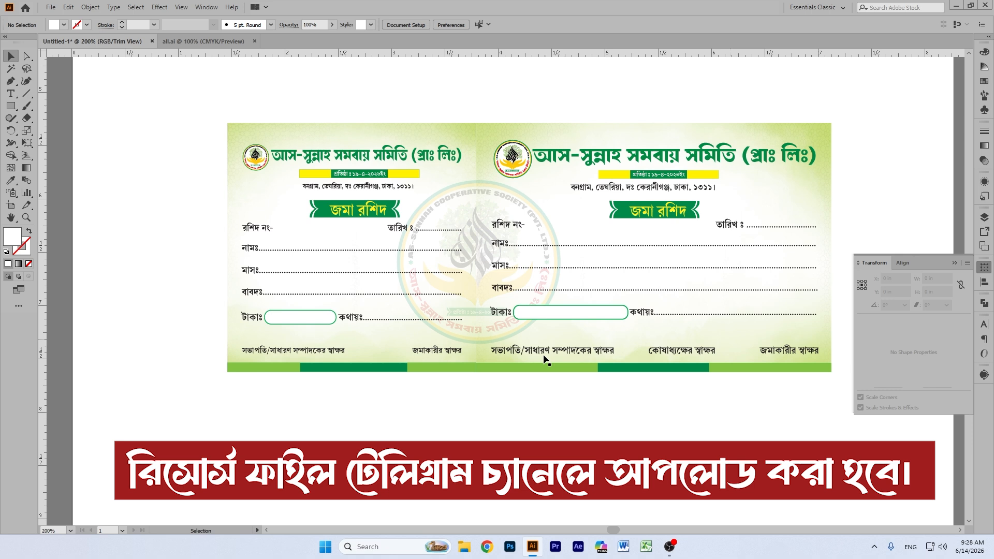
- Close the a8.ai document and set the ruler units to inches
left_click(254, 41)
right_click(280, 52)
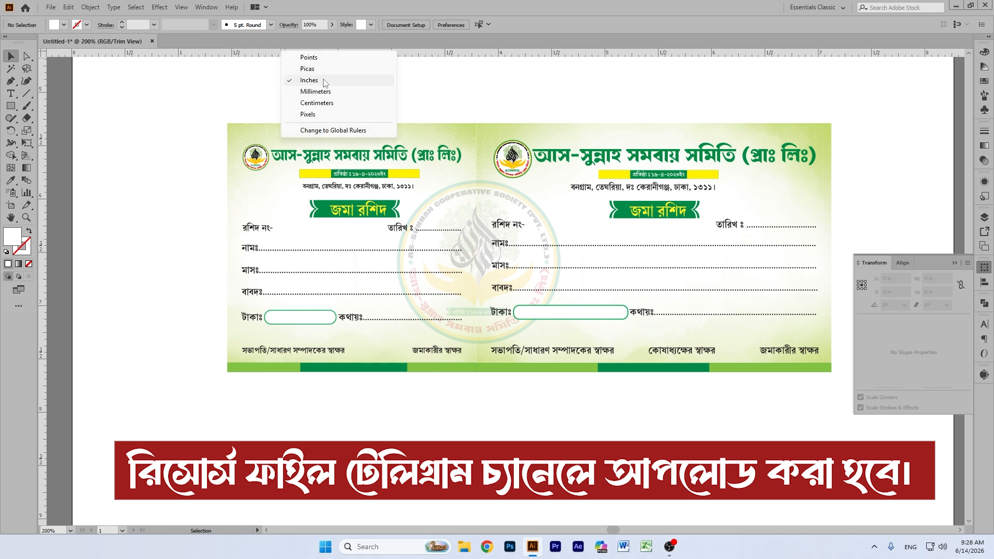
left_click(303, 78)
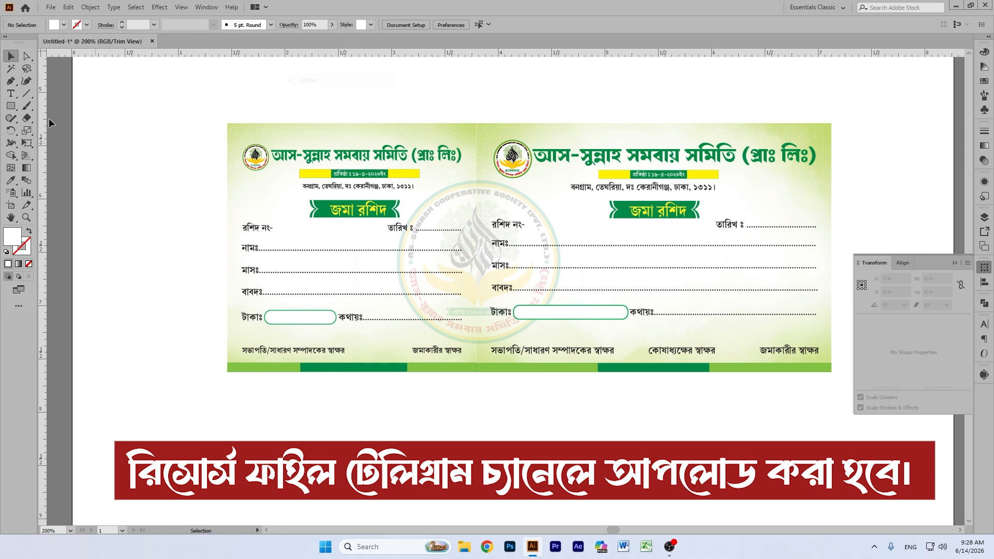
- Turn off Trim View in the receipt document to display the layout guides
left_click(174, 7)
left_click(203, 69)
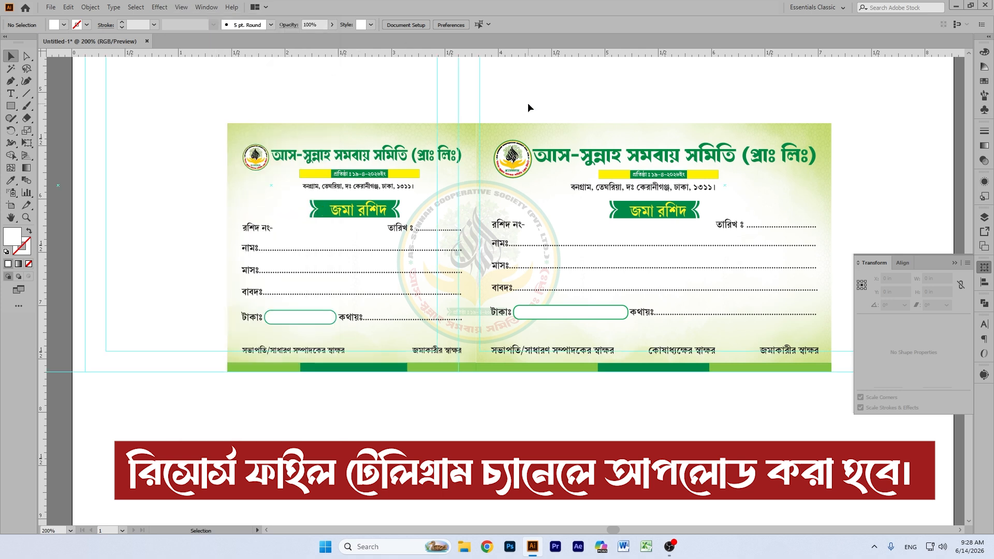
scroll(528, 103, "up", 2)
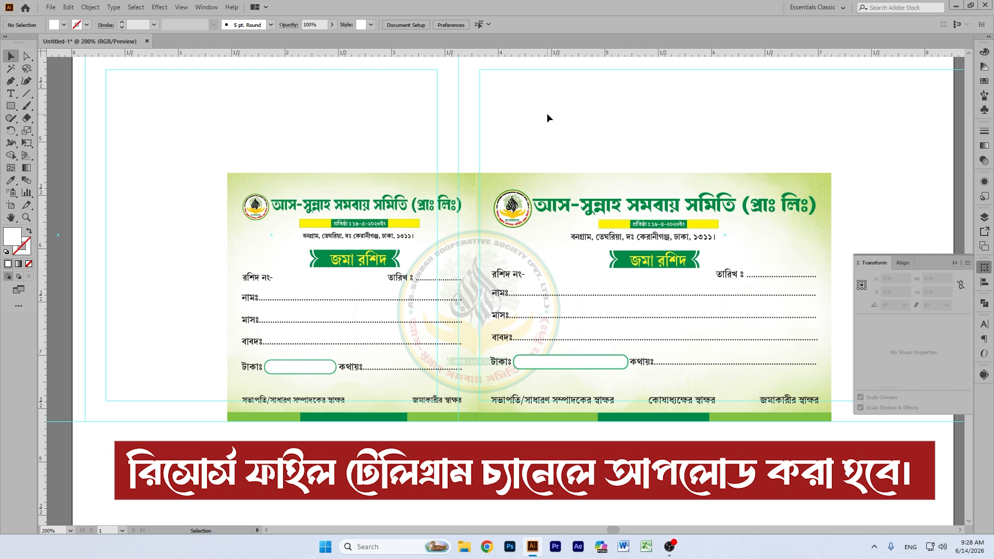
scroll(547, 113, "up", 3)
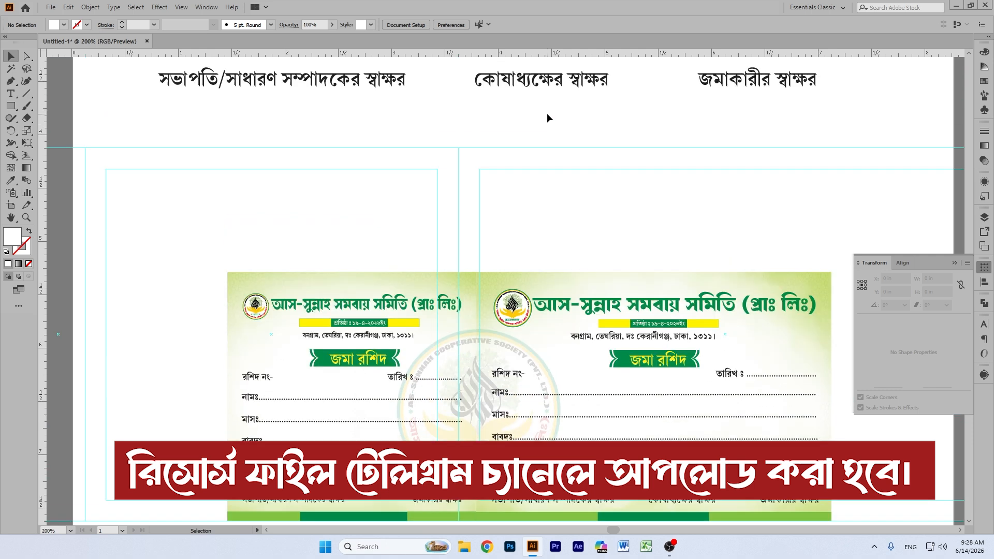
left_click_drag(264, 149, 678, 260)
left_click_drag(669, 438, 580, 322)
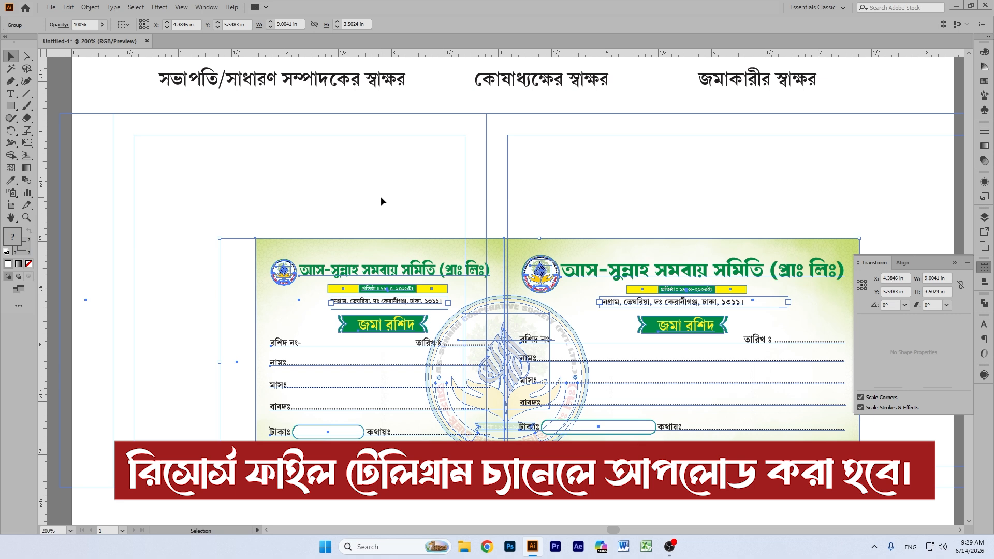
scroll(386, 197, "down", 3)
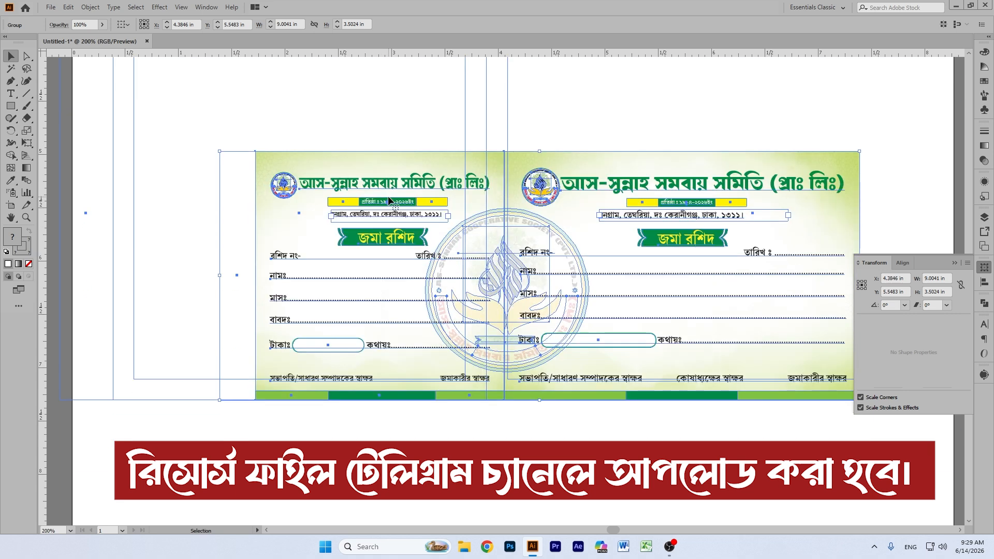
left_click(11, 218)
left_click_drag(286, 229, 381, 270)
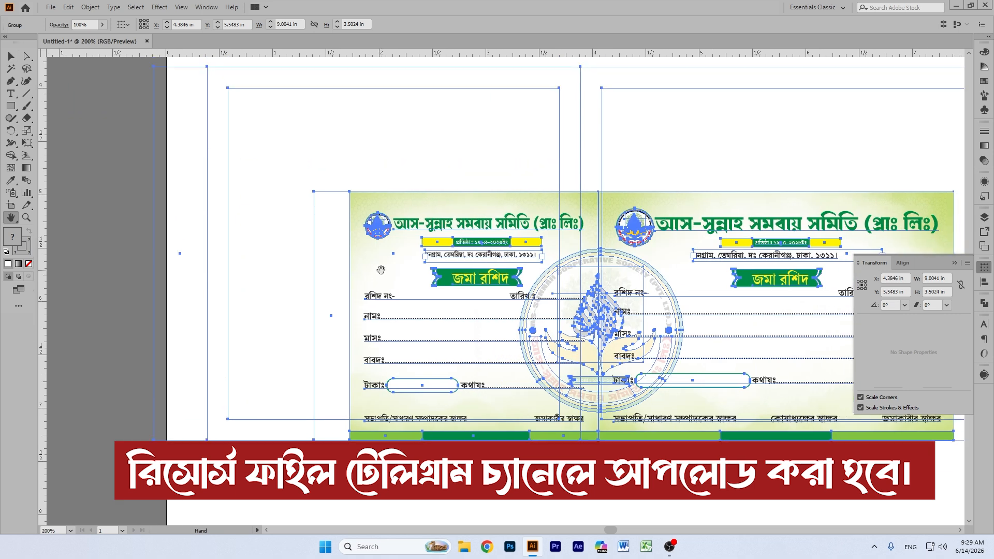
key("ctrl+minus")
key("ctrl+minus")
key("ctrl+minus")
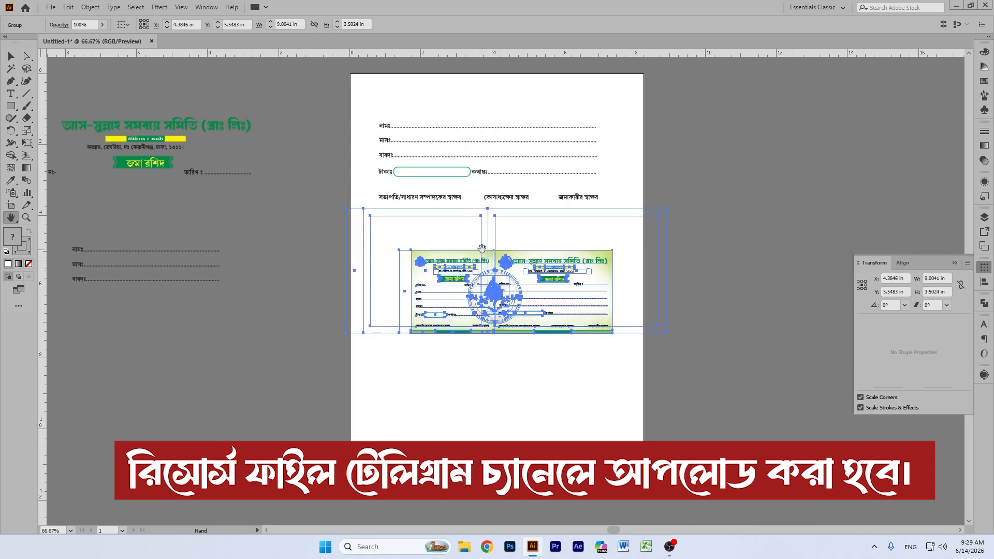
left_click(11, 56)
left_click(513, 302)
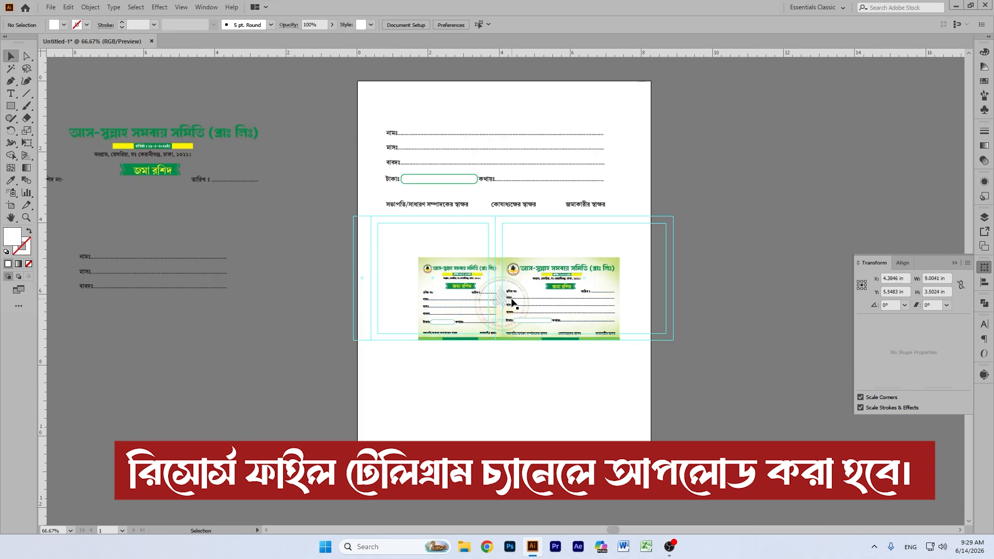
- Undo the recent changes to the receipt artwork to restore its full size against the guides
left_click_drag(520, 324, 533, 317)
key("ctrl+z")
key("ctrl+z")
key("ctrl+z")
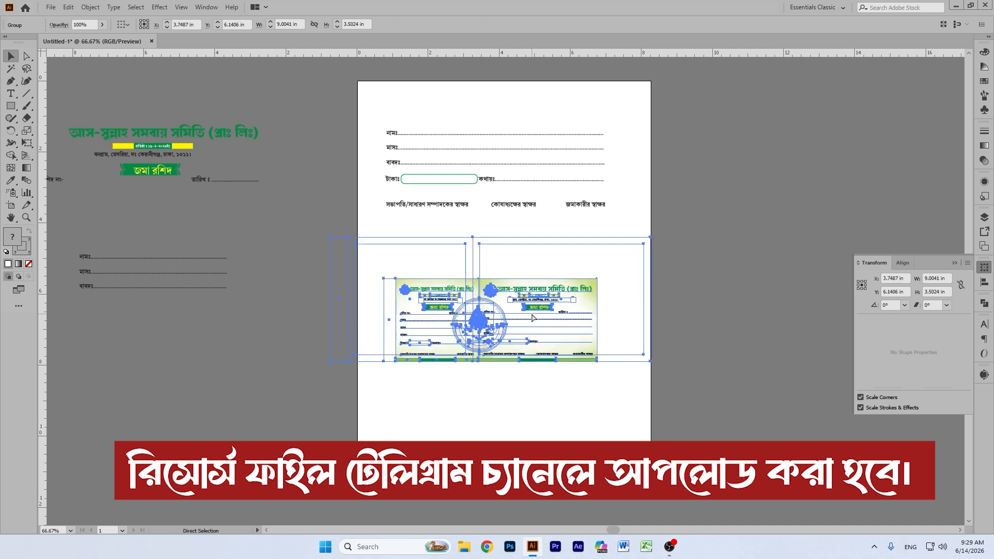
- Group the receipt artwork with its guides and shift the group slightly down the artboard
key("ctrl+g")
left_click_drag(532, 313, 547, 342)
left_click(696, 214)
scroll(696, 216, "down", 3)
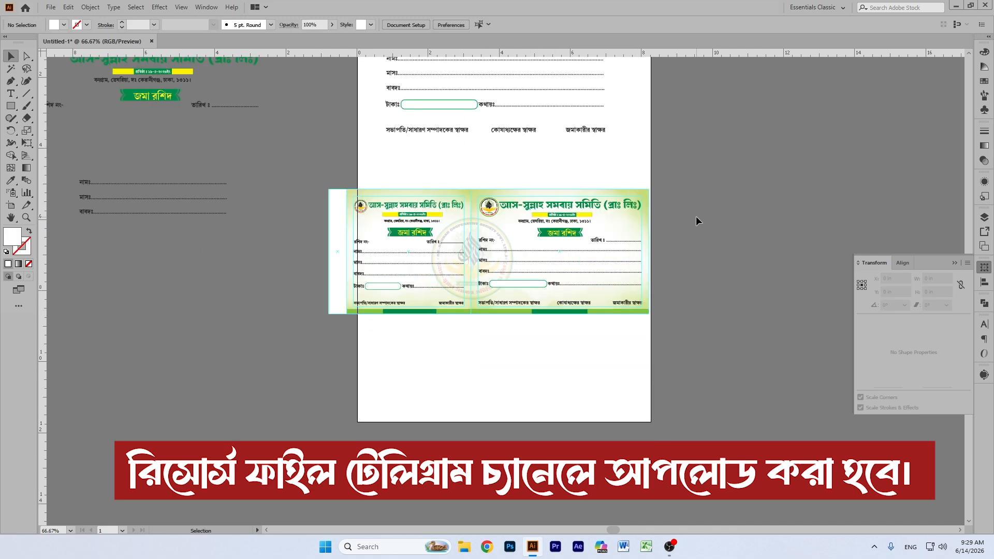
- Move the grouped receipt off the artboard, centring it just below the artboard's lower edge
left_click_drag(469, 200, 487, 471)
scroll(551, 368, "down", 2)
left_click_drag(559, 360, 514, 347)
key("ctrl+z")
left_click(696, 298)
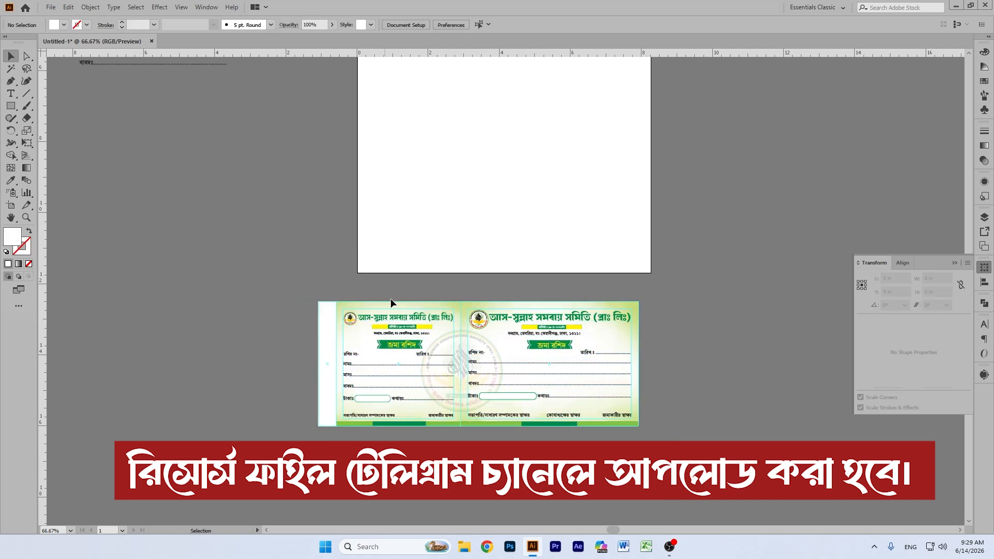
scroll(670, 311, "down", 2)
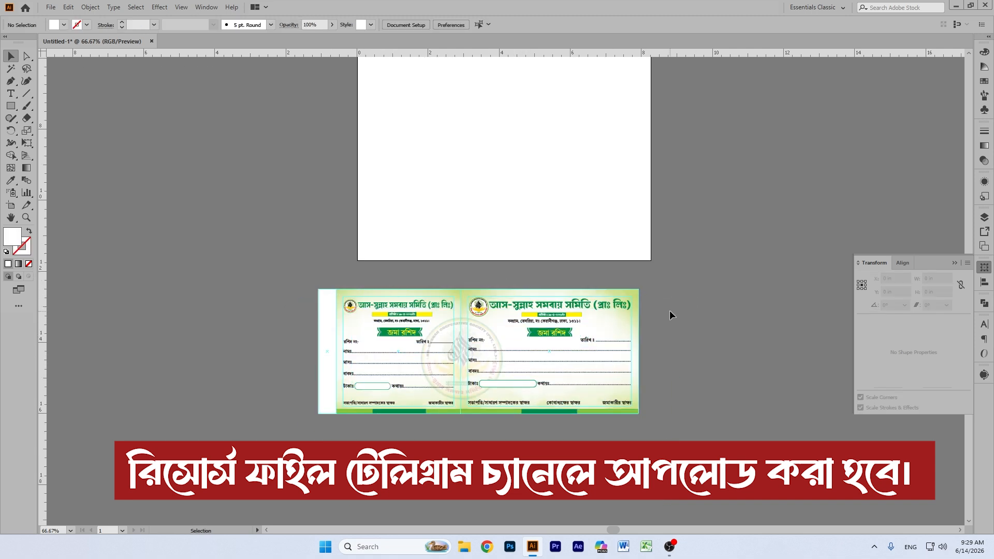
left_click_drag(517, 286, 541, 259)
left_click(743, 176)
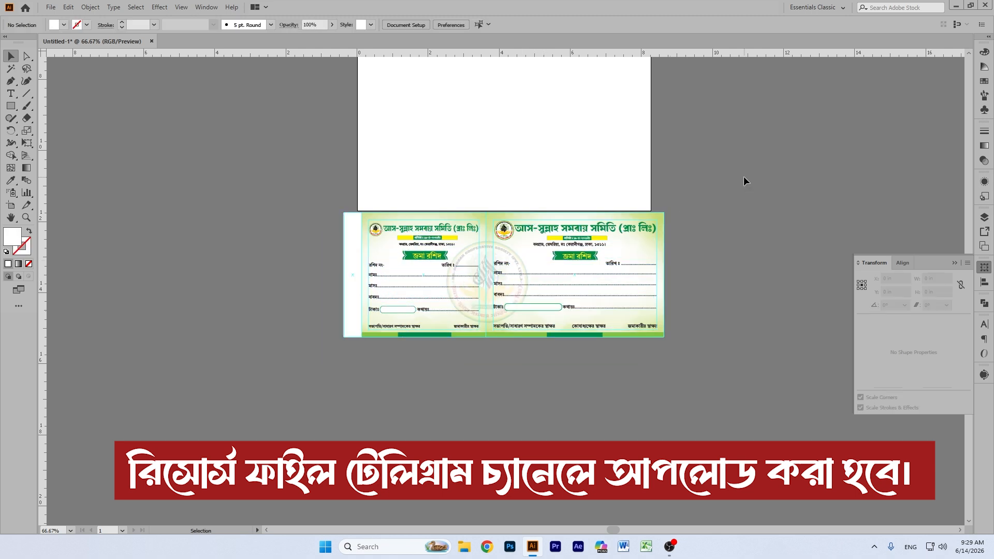
- Create a white rectangle 0.5 in wide and 3.5 in high in the empty area below the receipt
scroll(743, 177, "down", 2)
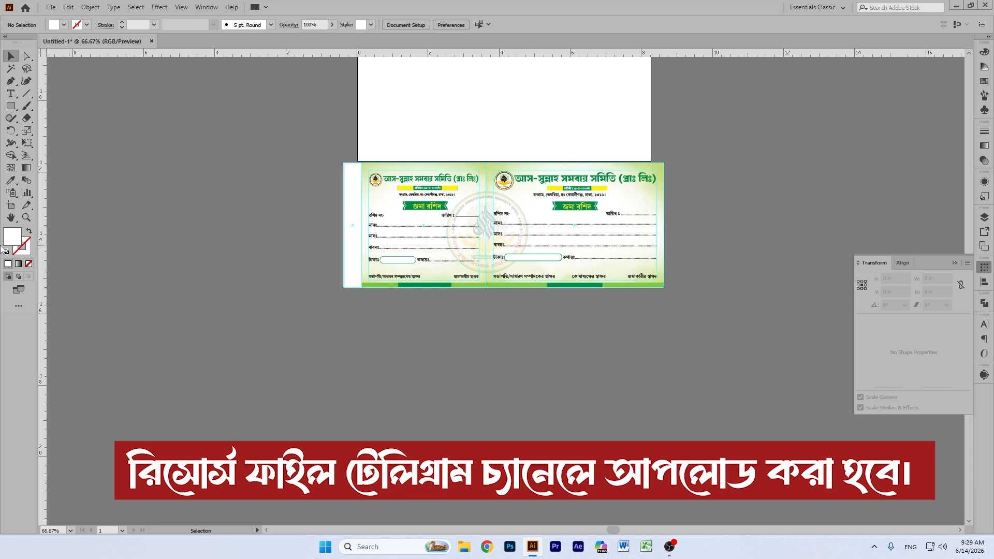
key("h")
key("ctrl+plus")
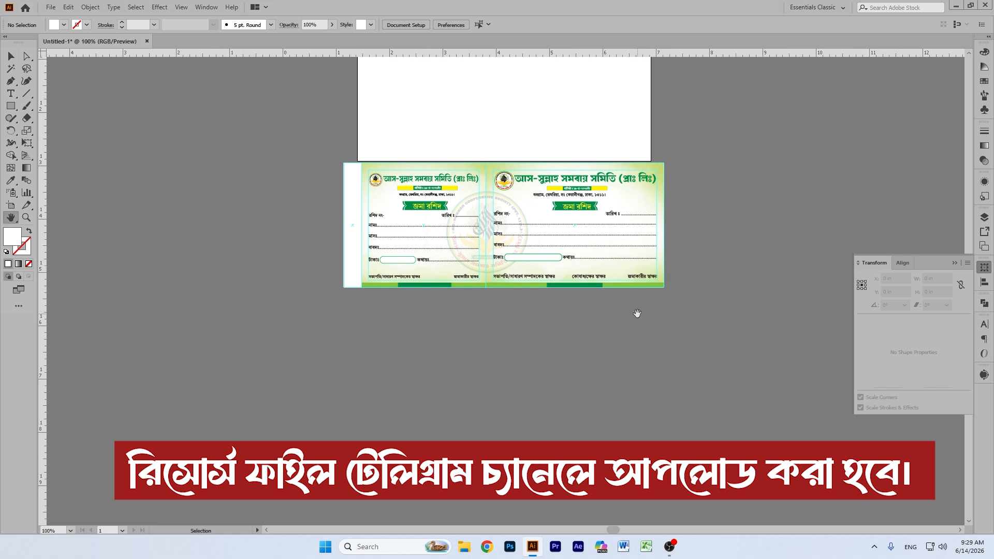
left_click(10, 56)
left_click(10, 105)
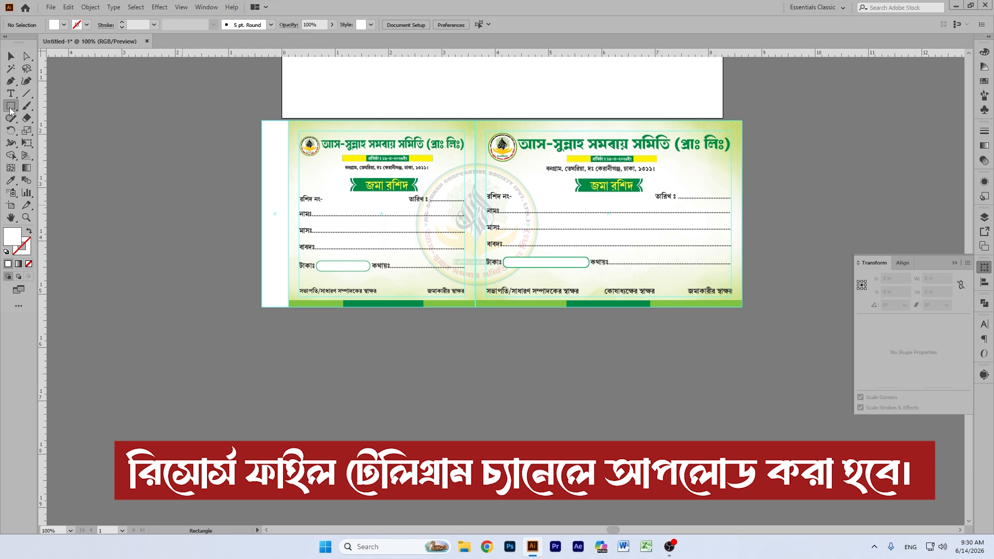
left_click(312, 372)
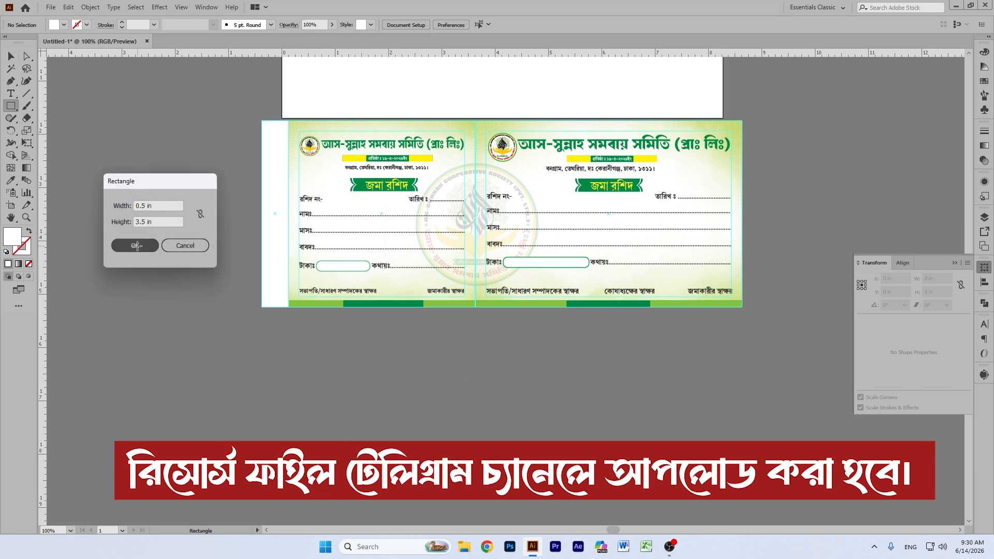
left_click(136, 244)
left_click(10, 58)
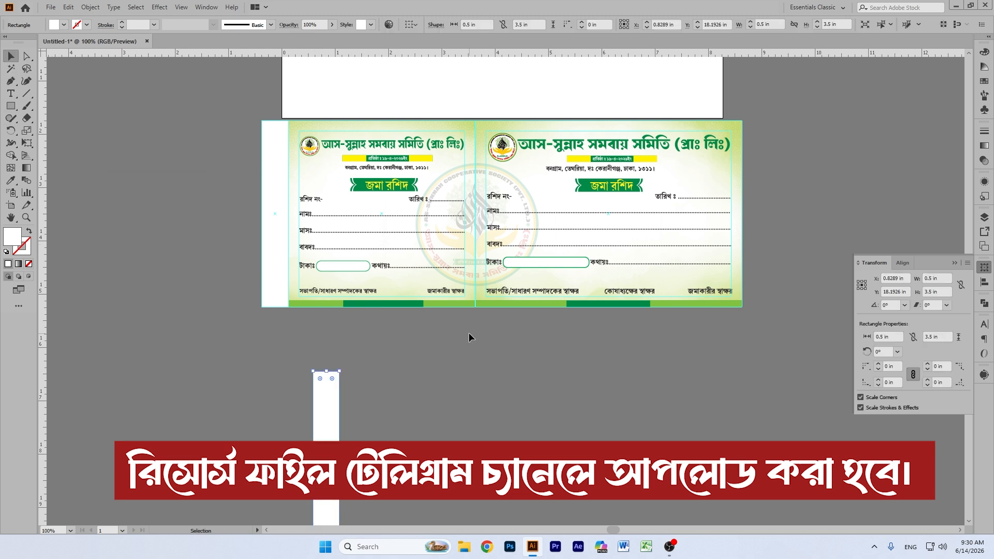
- Move the narrow rectangle beneath the blank binding strip at the receipt's left end
left_click(468, 332)
scroll(454, 346, "down", 5)
left_click_drag(332, 317, 290, 288)
left_click(322, 246)
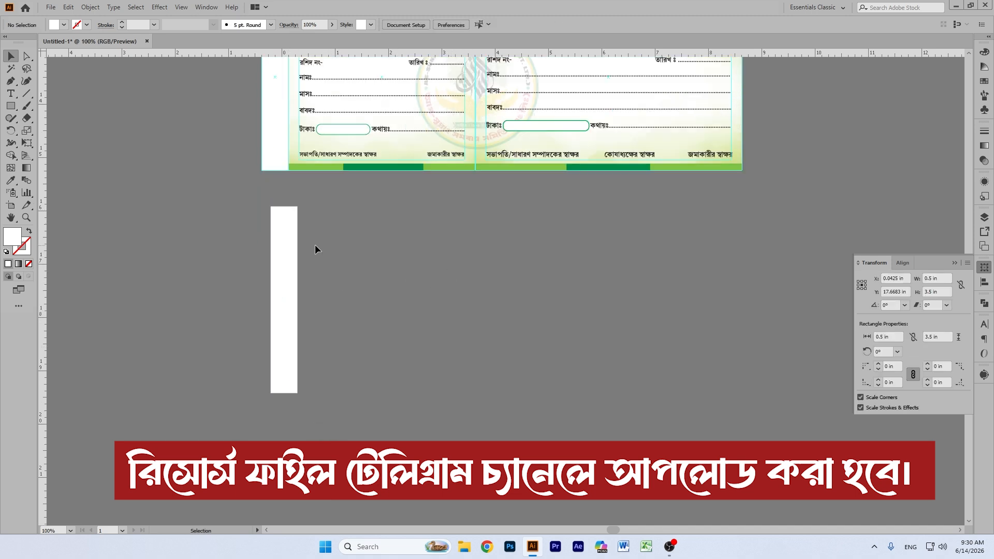
left_click_drag(271, 206, 266, 234)
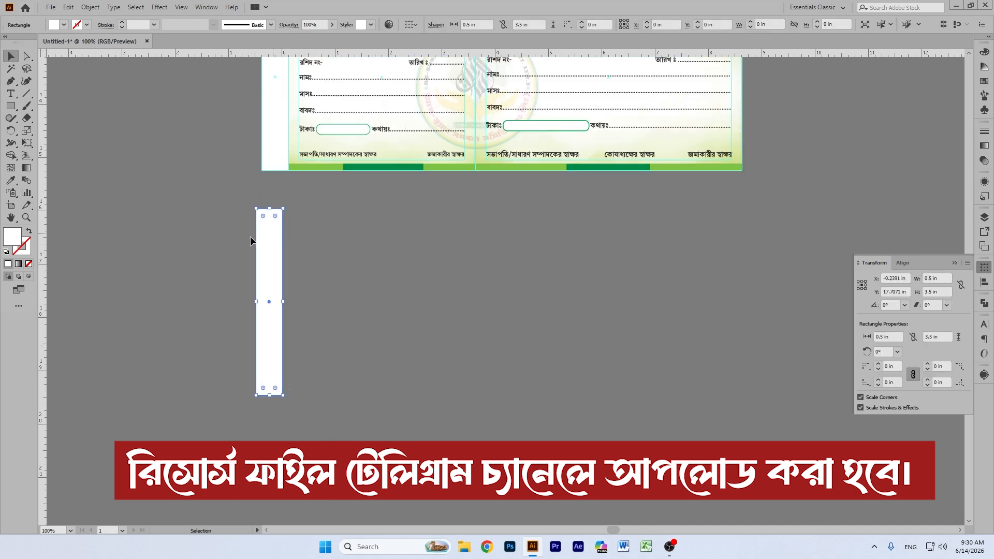
- Create a 3.5 in by 3.5 in white rectangle beside the narrow strip
left_click(11, 105)
left_click(302, 227)
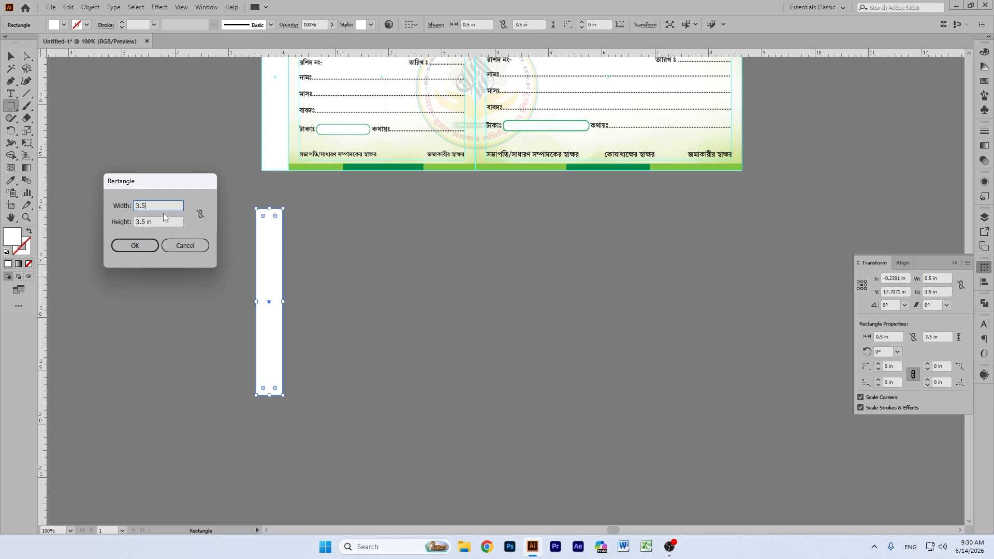
left_click(134, 246)
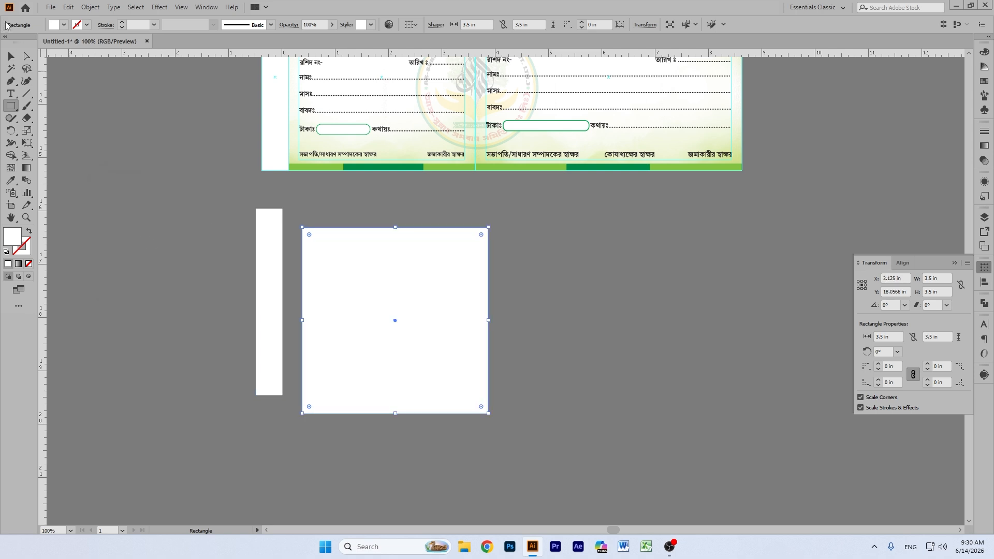
key("v")
left_click(654, 277)
- Snap the 3.5 in square against the right edge of the narrow strip with their tops aligned
scroll(654, 277, "up", 1)
scroll(653, 277, "up", 3)
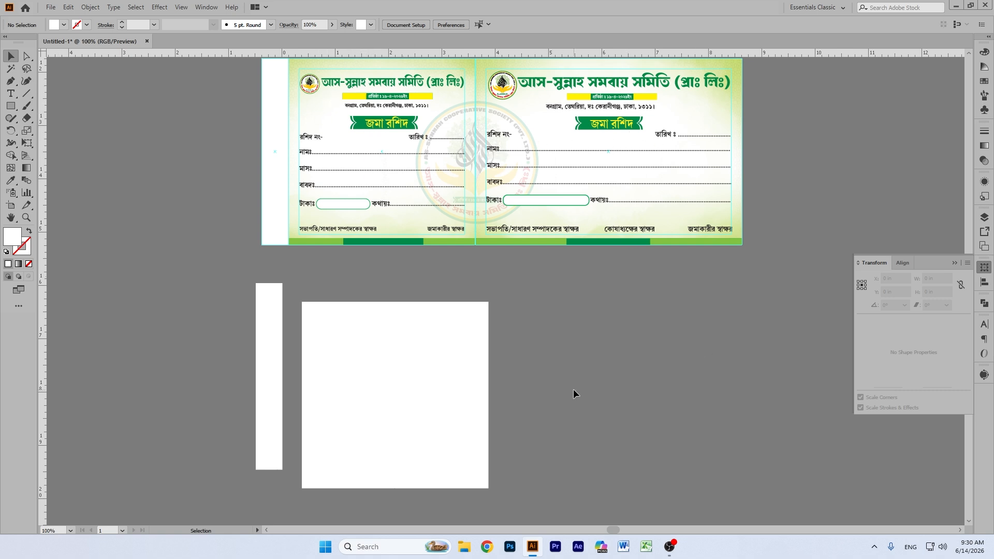
left_click_drag(355, 400, 334, 382)
left_click(518, 359)
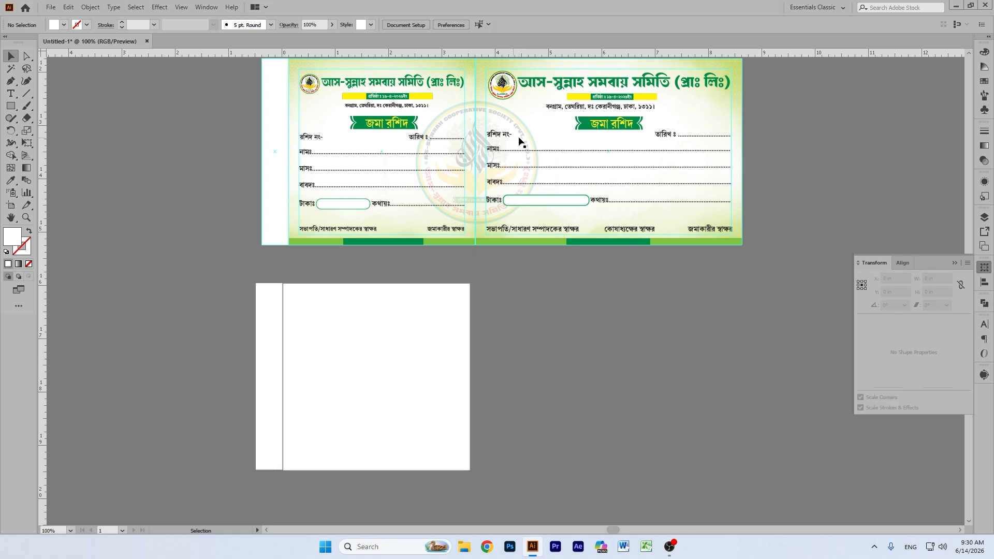
scroll(400, 234, "up", 3)
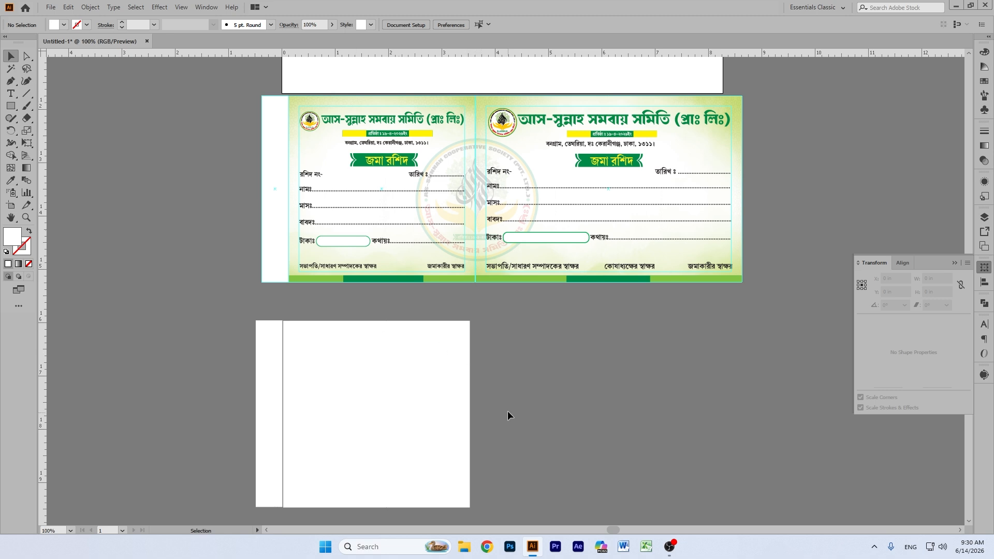
left_click(333, 402)
left_click_drag(333, 399, 544, 408)
left_click(948, 280)
type("5")
key("Return")
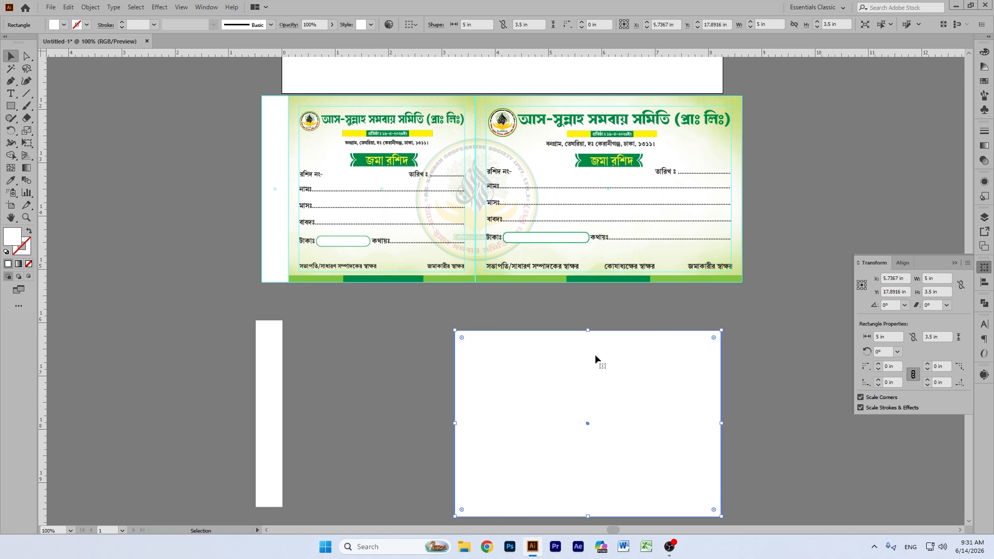
scroll(577, 364, "down", 2)
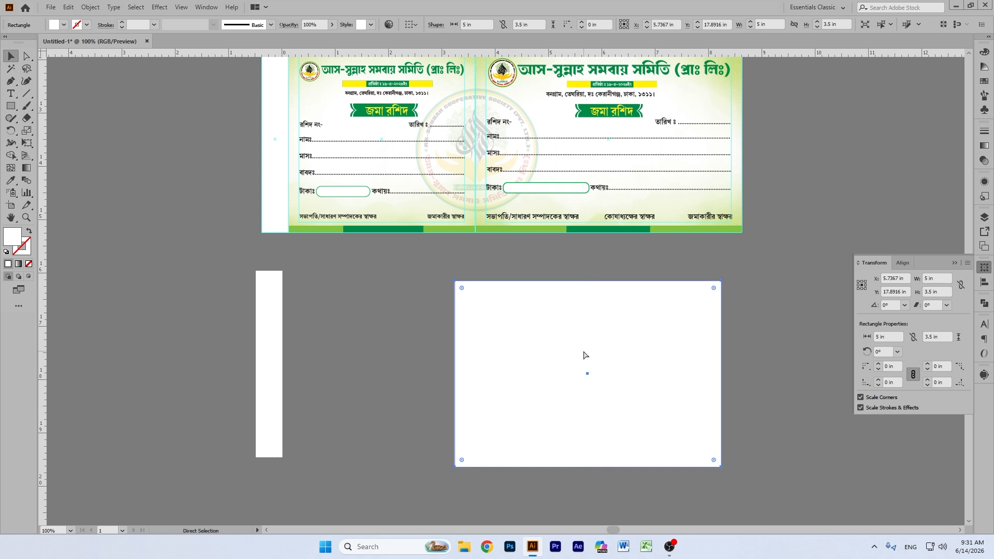
key("ctrl+z")
key("ctrl+z")
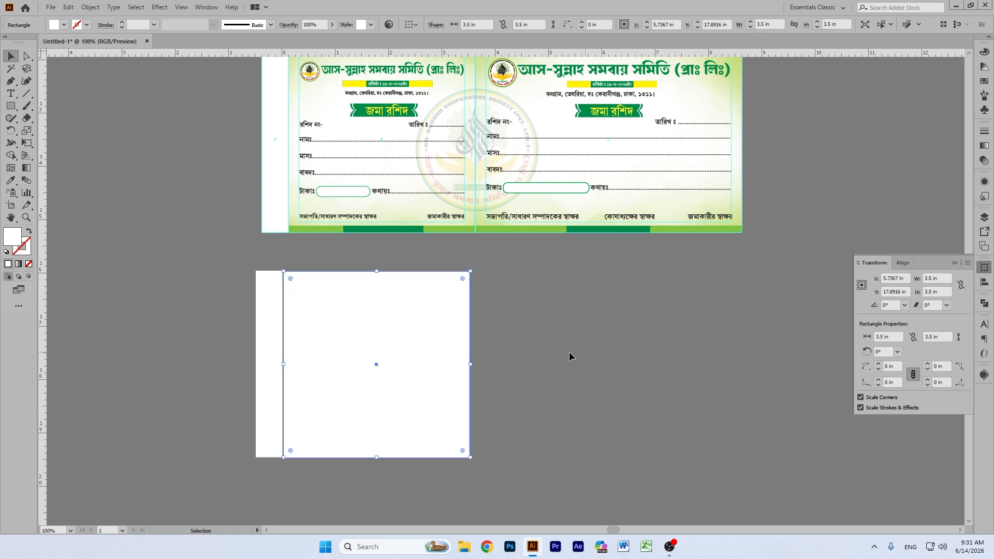
- Duplicate the square to the right, set the copy's width to 5 in, and snap it against the original square's right edge
left_click_drag(433, 355, 614, 357)
left_click(937, 279)
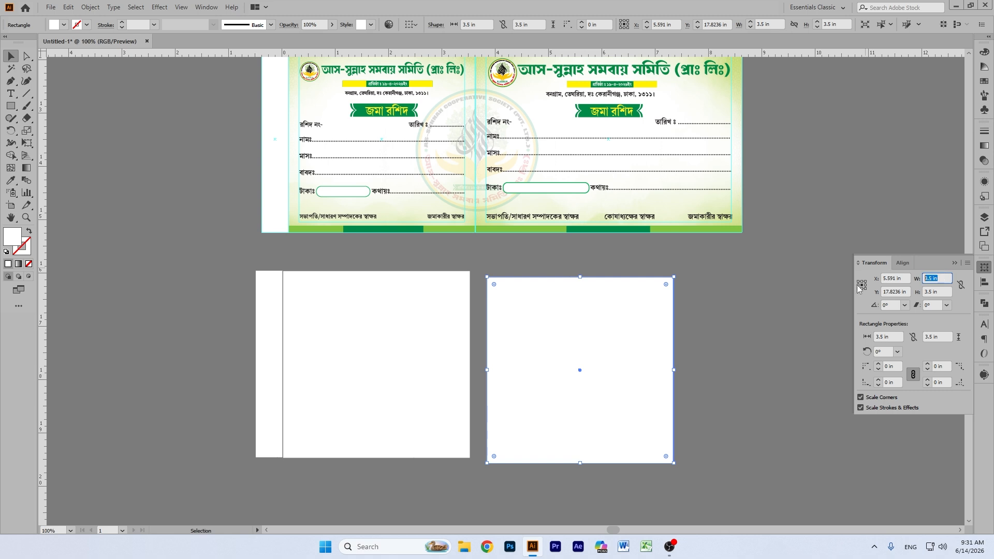
type("5")
key("Return")
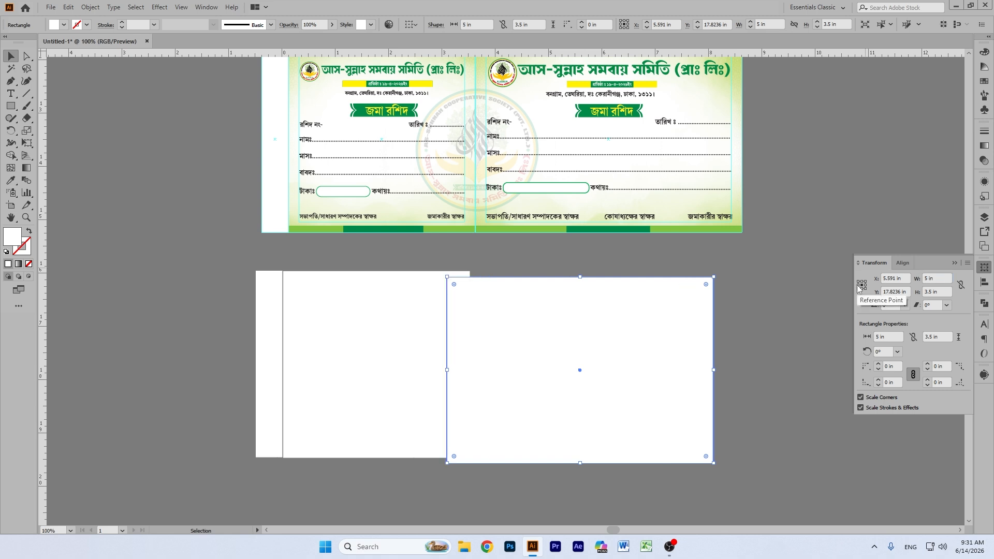
left_click(772, 315)
left_click_drag(543, 345, 558, 340)
- Select the three adjoining rectangles and examine their combined width and height
left_click(384, 328)
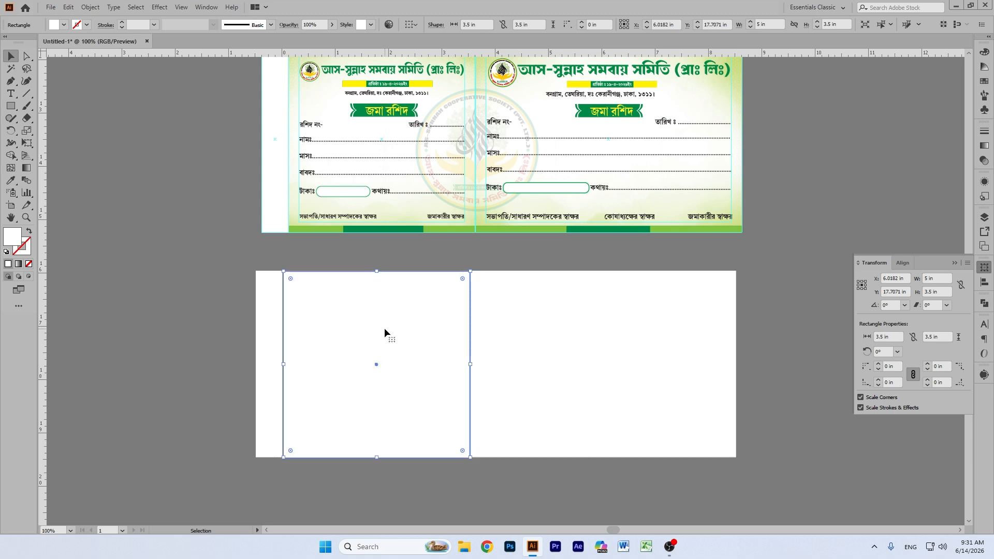
left_click_drag(241, 319, 846, 334)
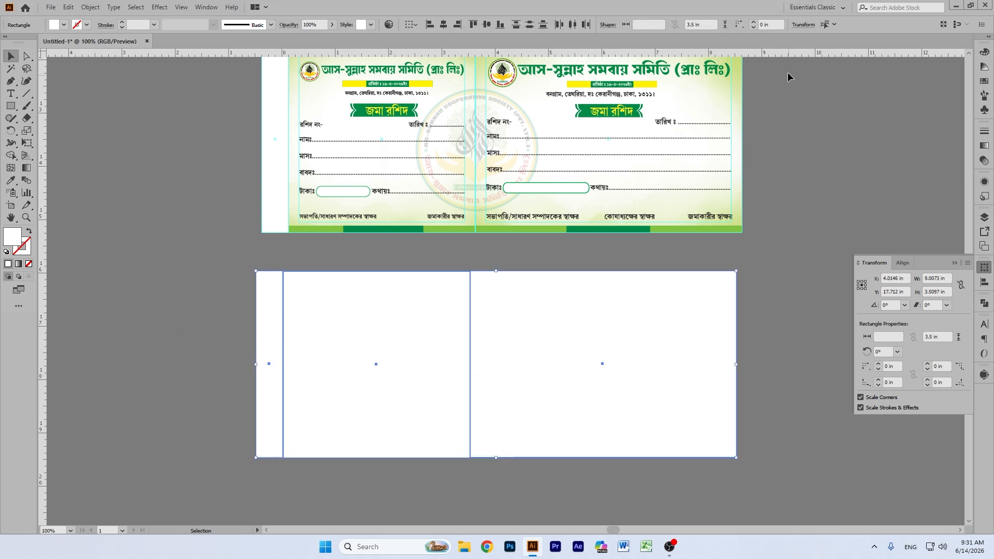
left_click(802, 25)
left_click(829, 175)
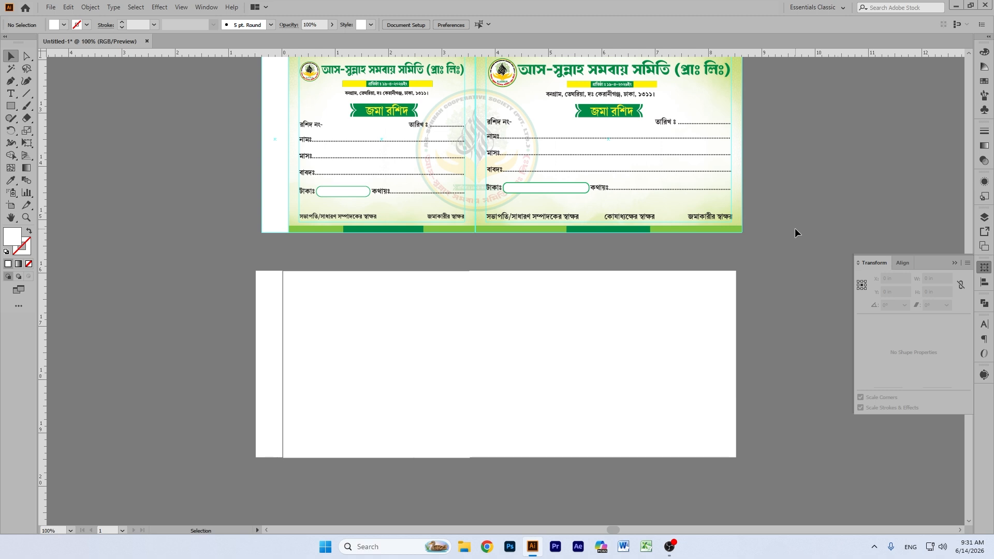
- Select the three adjoining rectangles and align their bottom edges
key("ctrl+equal")
scroll(340, 257, "down", 2)
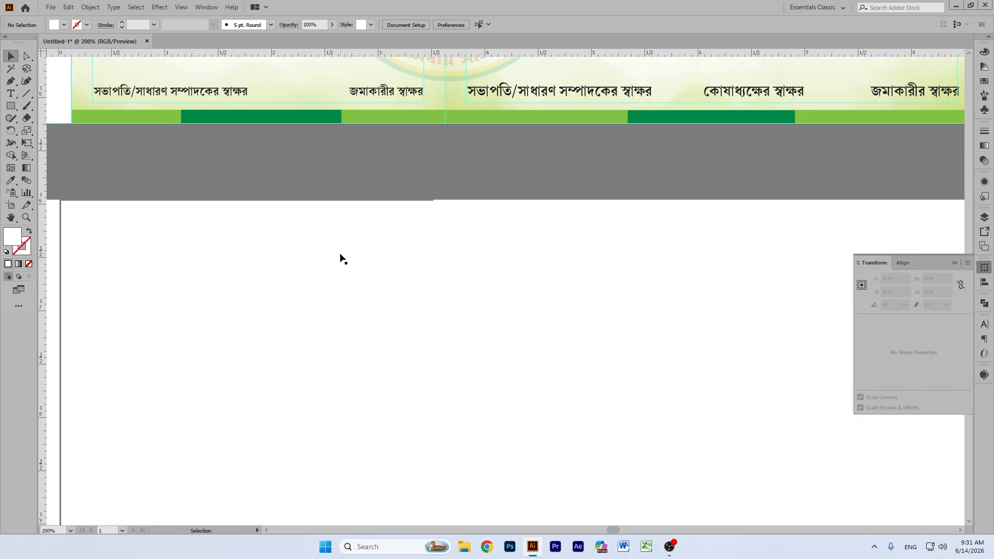
key("ctrl+minus")
scroll(80, 255, "down", 1)
left_click_drag(132, 227, 724, 359)
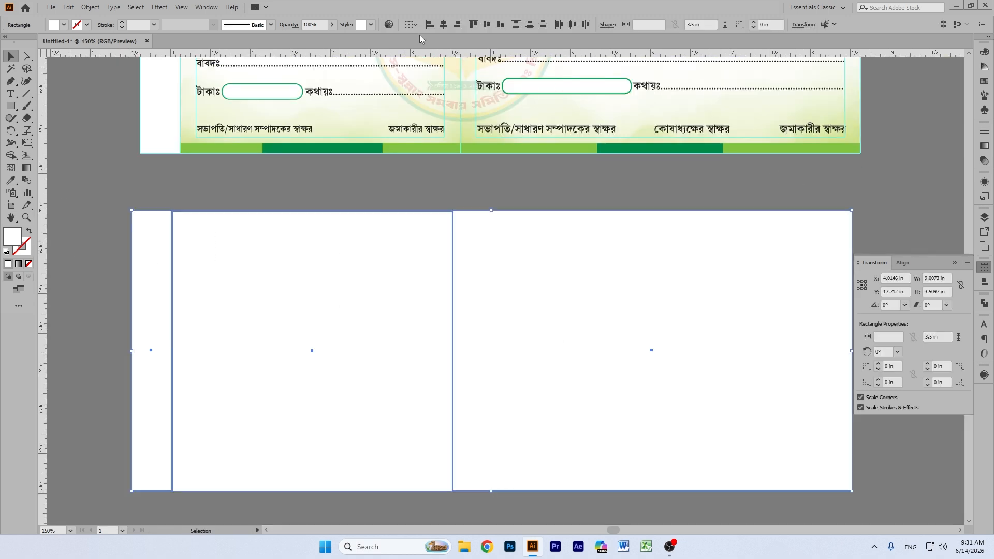
left_click(500, 25)
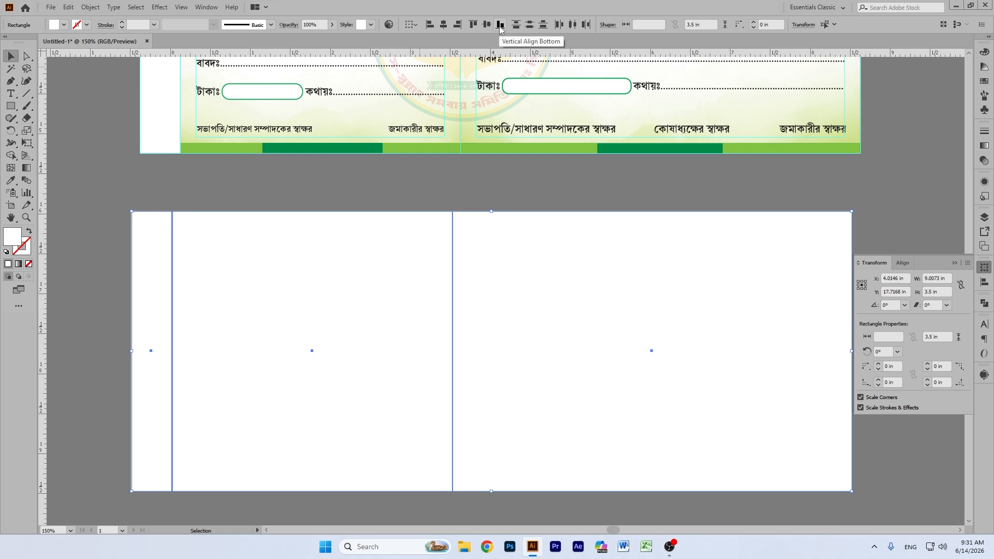
left_click(444, 26)
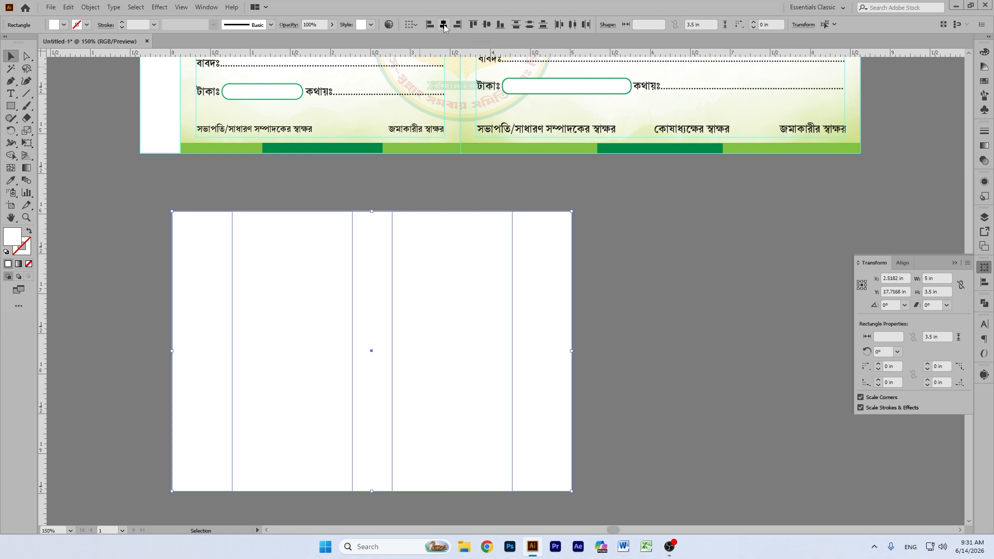
key("ctrl+z")
left_click(593, 181)
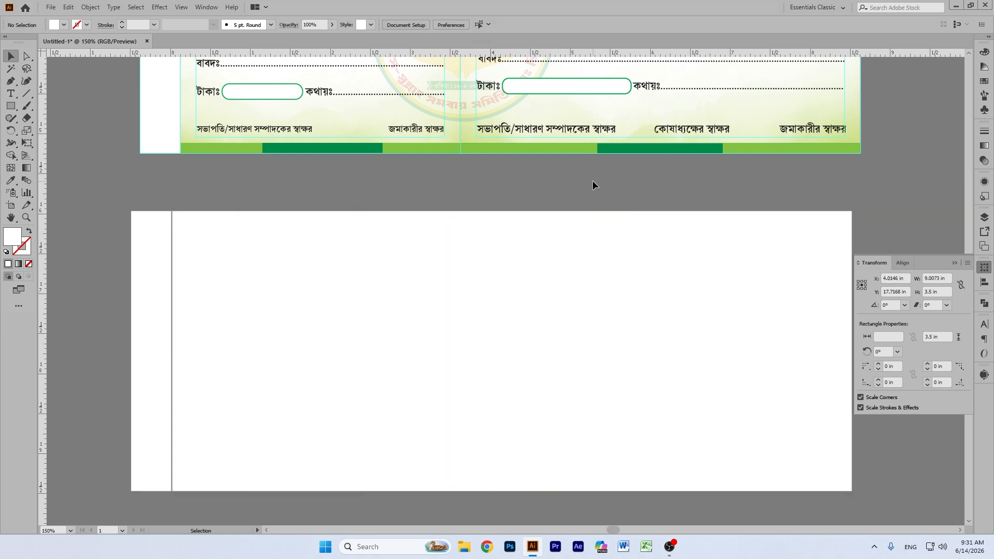
- Select the 3.5 in square and the narrow strip in turn to examine their individual sizes
left_click(319, 253)
key("ctrl+=")
key("ctrl+=")
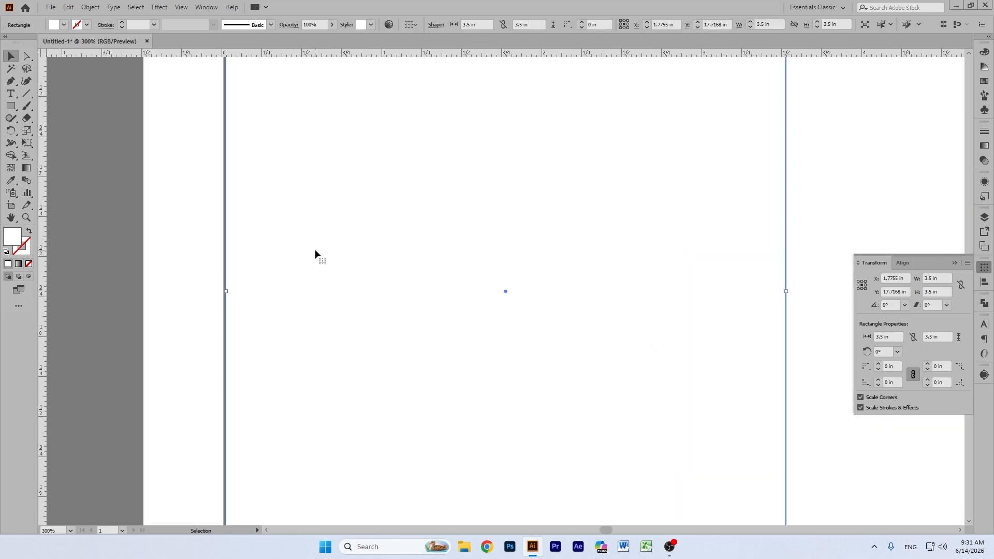
left_click(79, 196)
scroll(271, 214, "up", 1)
scroll(271, 214, "up", 2)
left_click(192, 204)
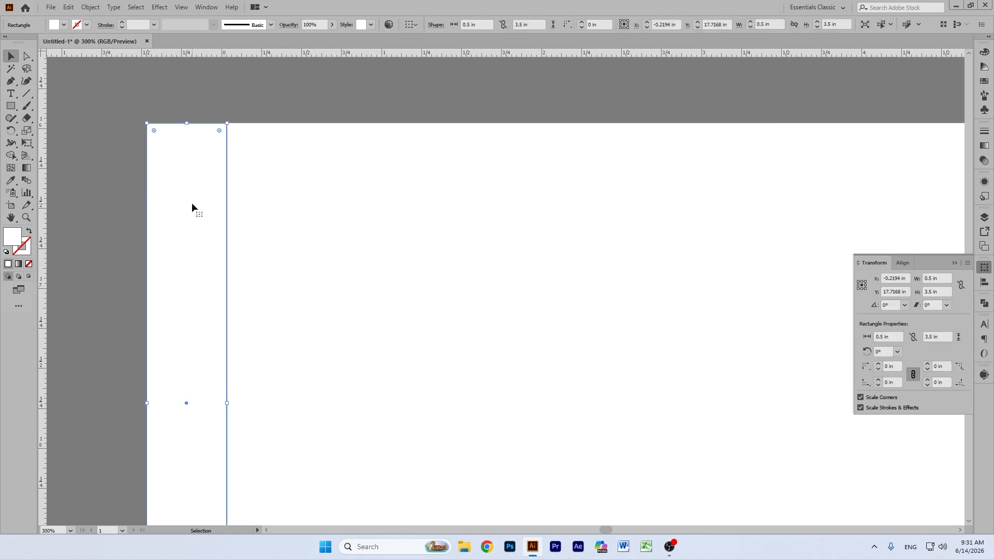
- Select different combinations of the adjoining rectangles to examine their combined widths and the seams between them
left_click_drag(202, 110, 277, 192)
left_click(323, 109)
left_click(881, 191)
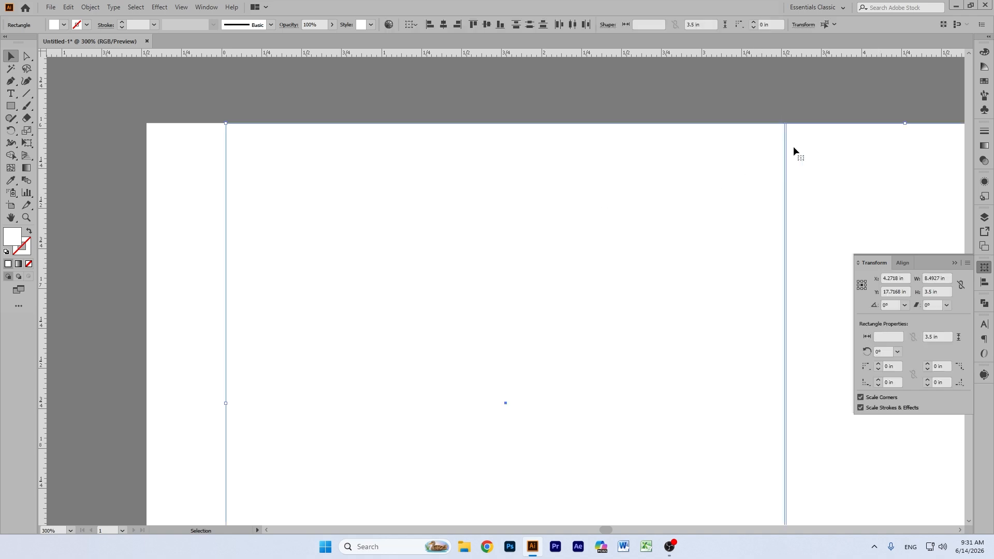
left_click(773, 92)
left_click_drag(100, 129, 826, 53)
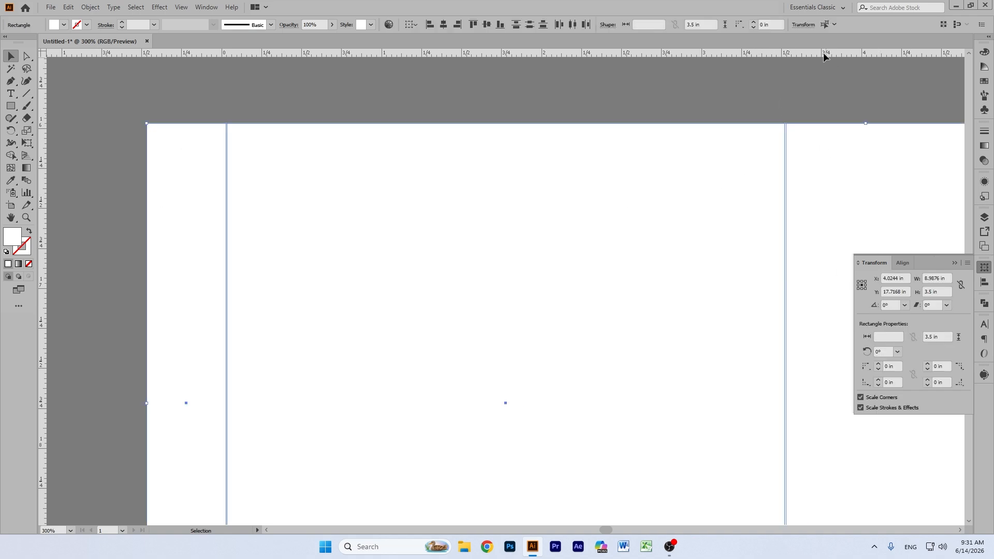
left_click(806, 26)
left_click(362, 99)
left_click(194, 165)
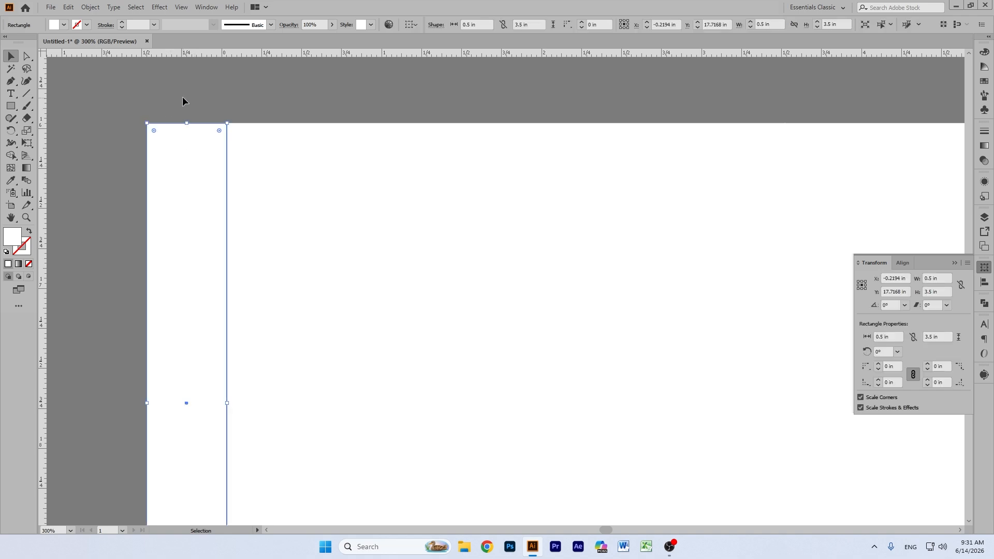
left_click(185, 99)
key("a")
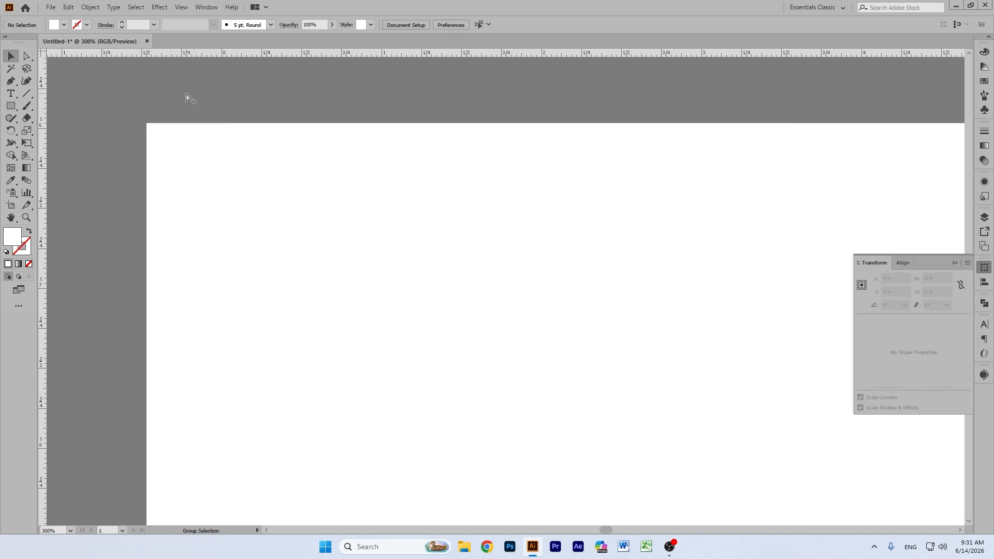
key("ctrl+alt+y")
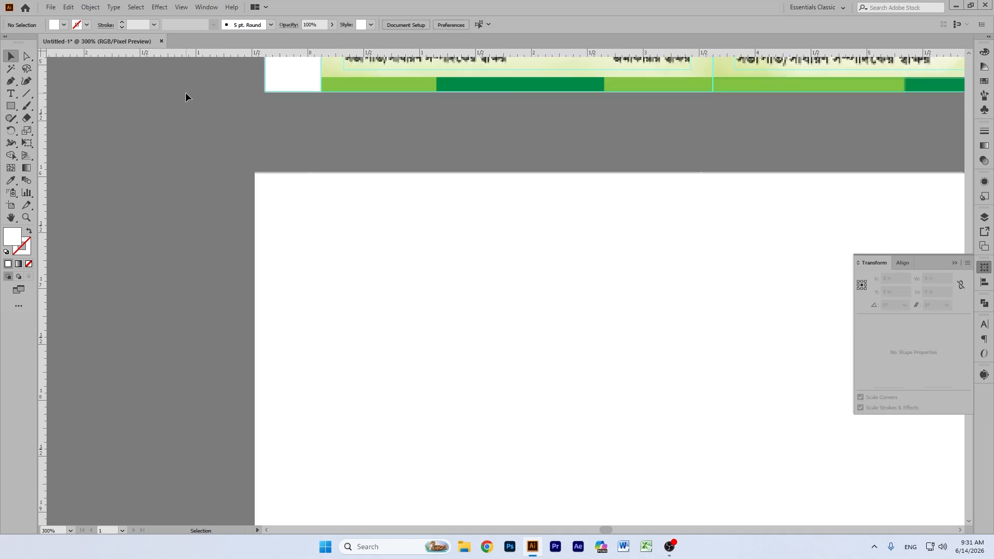
scroll(282, 122, "down", 3)
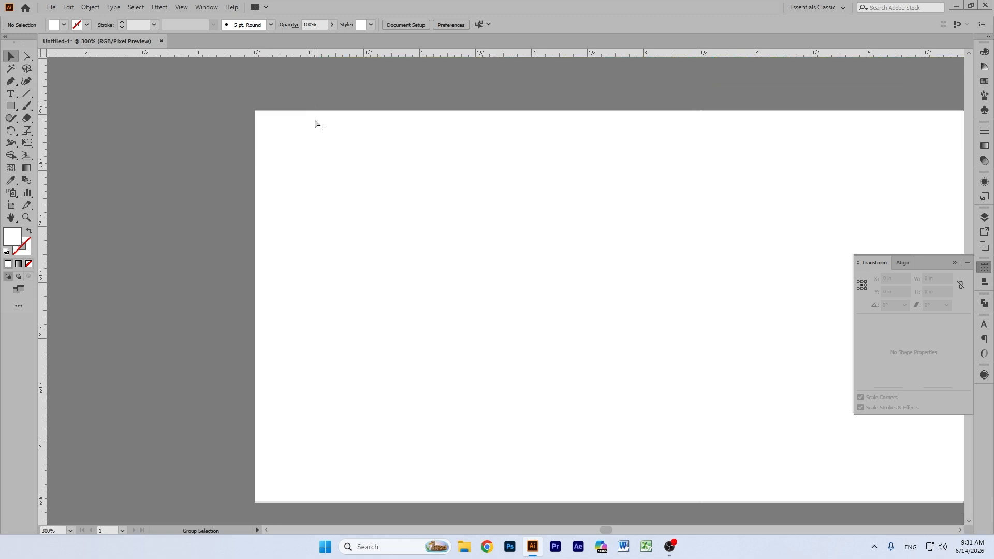
key("ctrl+alt+y")
scroll(316, 124, "up", 5)
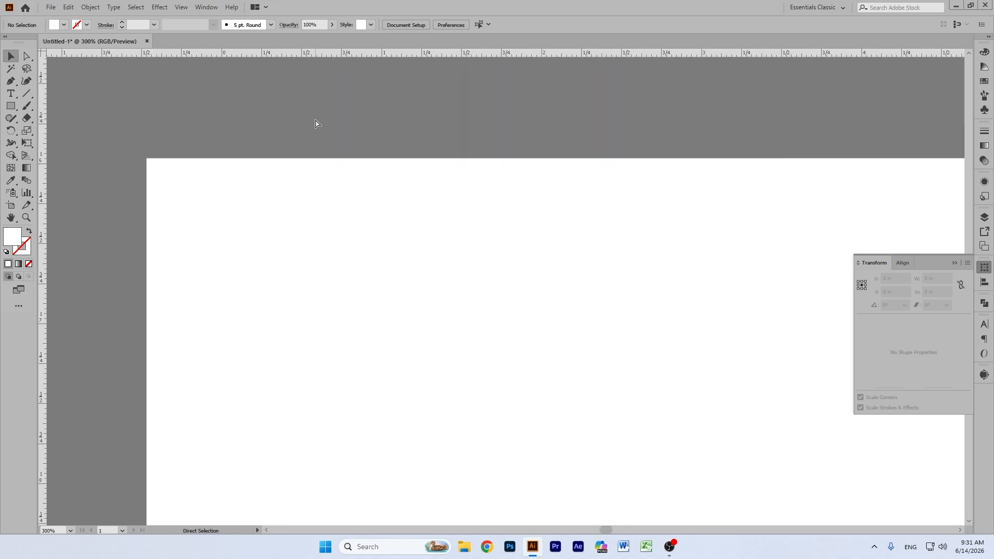
- Switch to outline view and reposition the narrow strip so its right edge meets the 3.5 in square's left edge
key("ctrl+y")
left_click_drag(203, 134, 173, 200)
key("ctrl+equal")
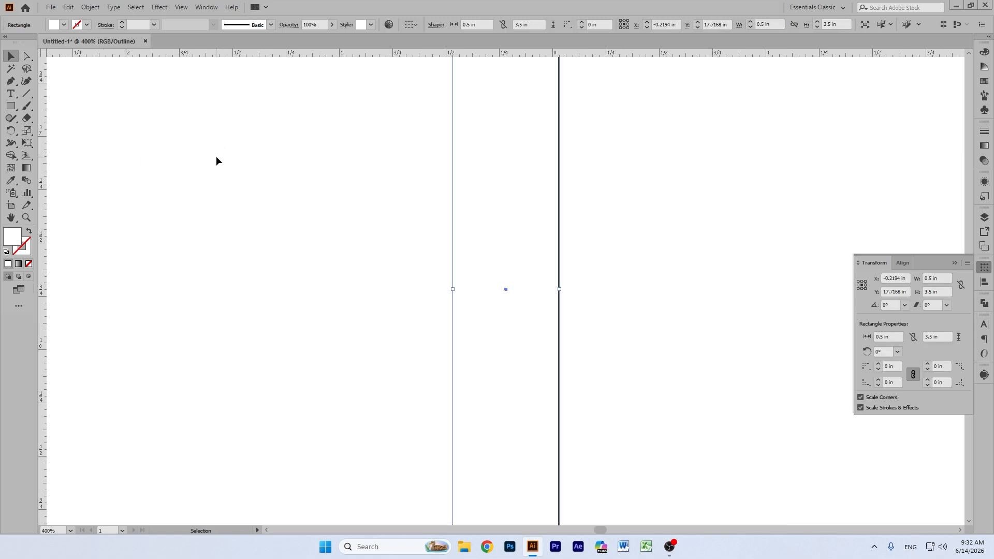
scroll(579, 113, "up", 5)
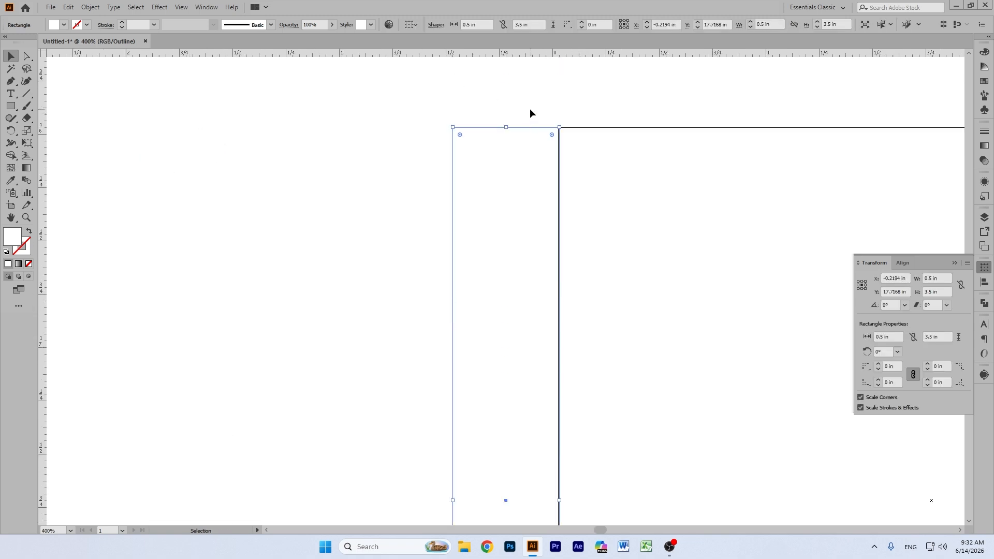
left_click(530, 113)
key("ctrl+equal")
key("ctrl+equal")
key("ctrl+equal")
scroll(550, 118, "up", 2)
left_click(644, 177)
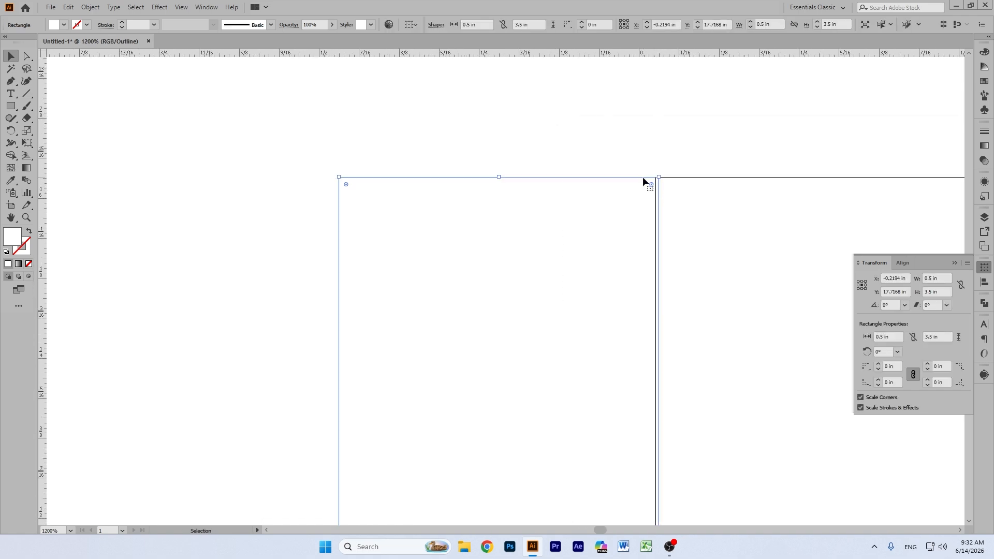
key("Left")
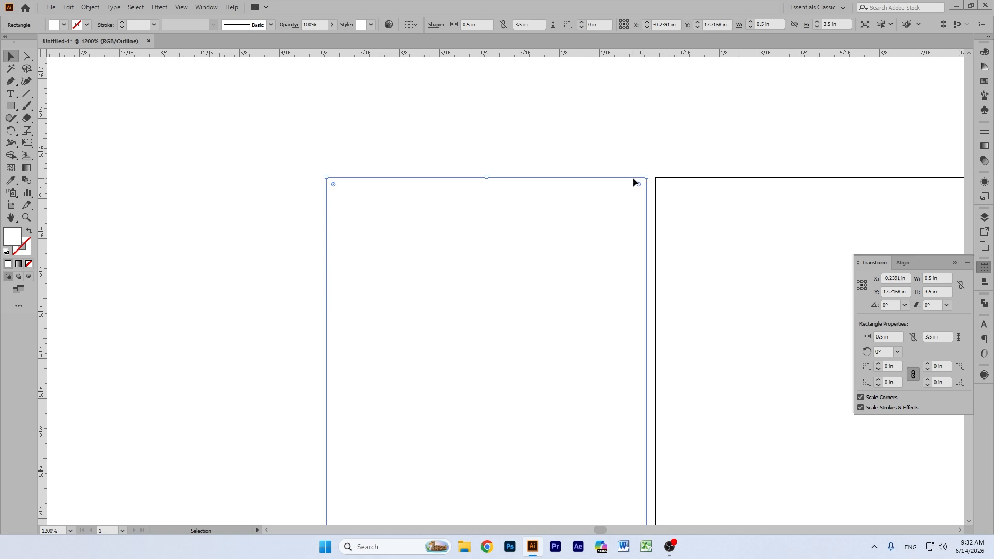
left_click_drag(634, 178, 645, 180)
left_click(683, 153)
- Reposition the 5 in rectangle so its left edge meets the 3.5 in square's right edge
left_click(11, 217)
left_click_drag(677, 277, 46, 144)
left_click_drag(829, 219, 62, 303)
left_click_drag(829, 217, 62, 155)
left_click_drag(634, 220, 673, 316)
mouse_move(206, 156)
left_mouse_down()
mouse_move(255, 180)
mouse_move(201, 156)
left_mouse_up()
left_click(26, 55)
left_click(11, 56)
left_click_drag(611, 134, 719, 336)
left_click_drag(571, 162, 576, 162)
left_click(583, 136)
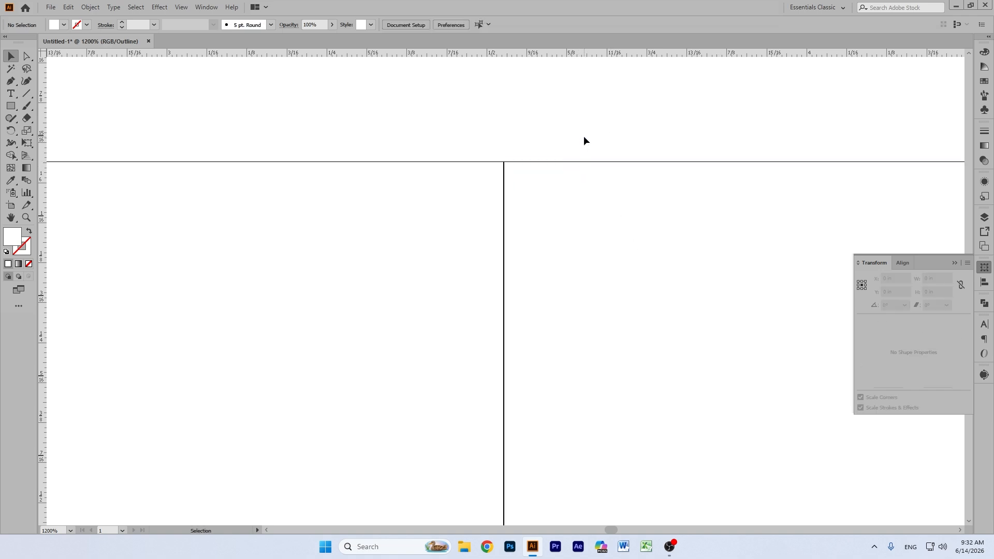
- Return to the normal preview and select all three rectangles to examine their combined width and height
key("ctrl+alt+y")
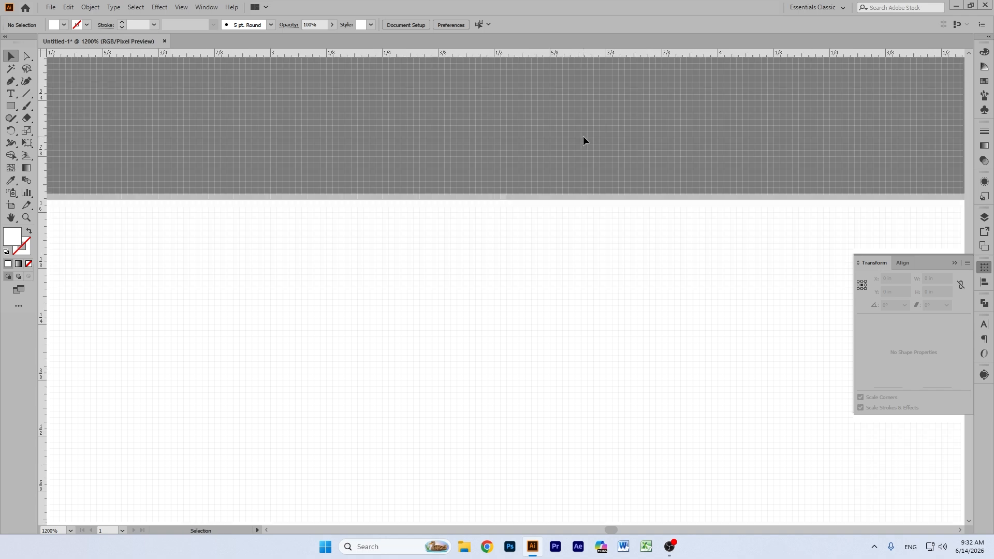
key("ctrl+alt+y")
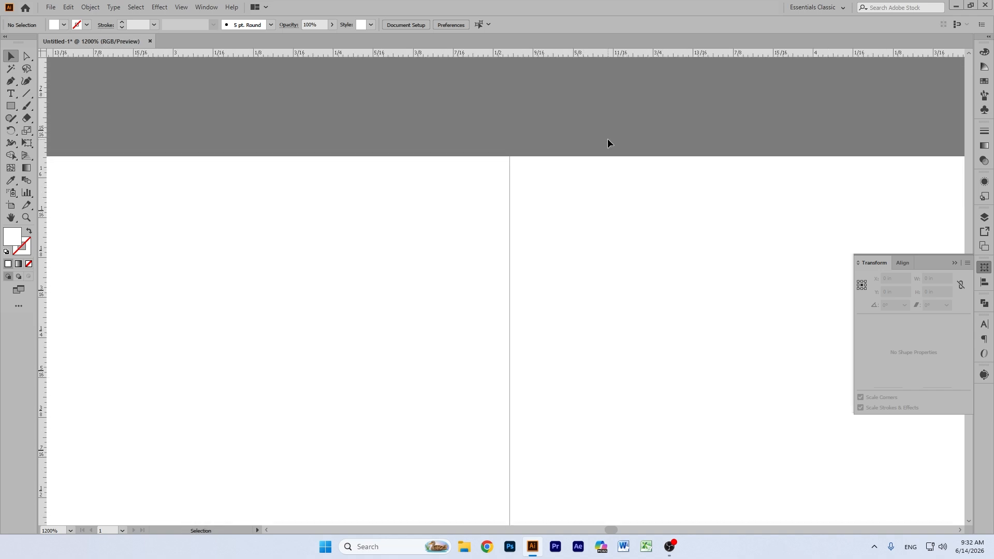
key("ctrl+minus")
key("ctrl+minus")
key("ctrl+minus")
key("ctrl+minus")
key("ctrl+minus")
key("minus")
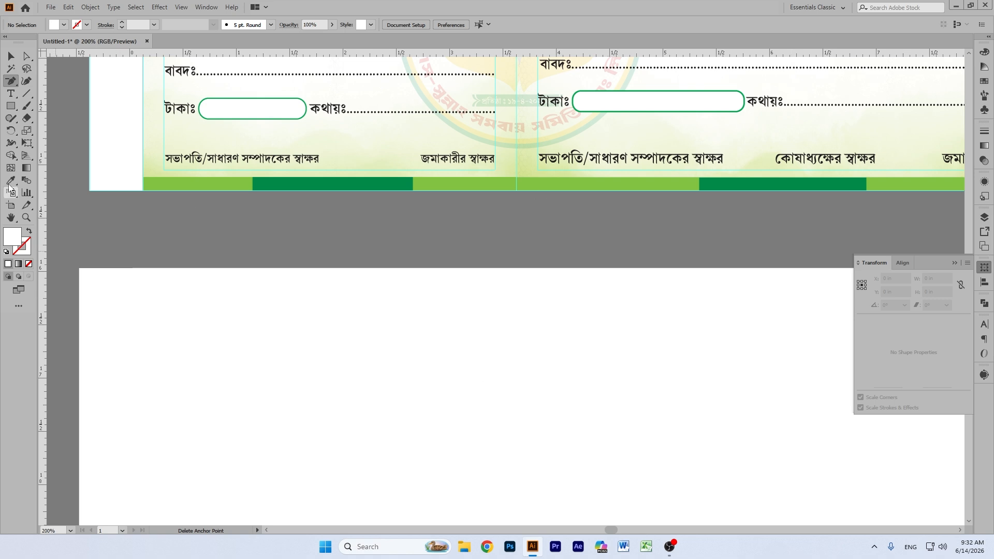
left_click(11, 219)
scroll(429, 140, "down", 5)
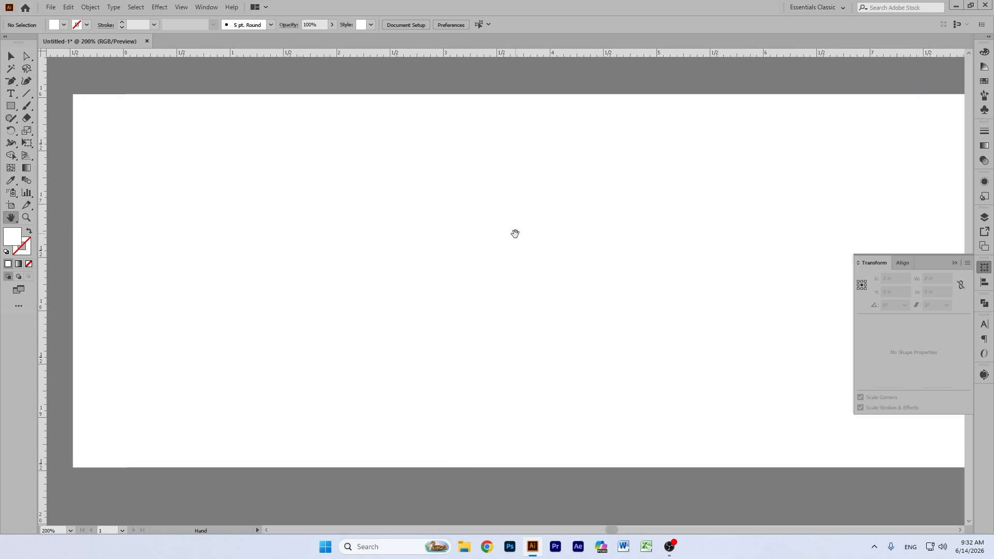
key("ctrl+minus")
left_click(12, 54)
left_click(677, 314)
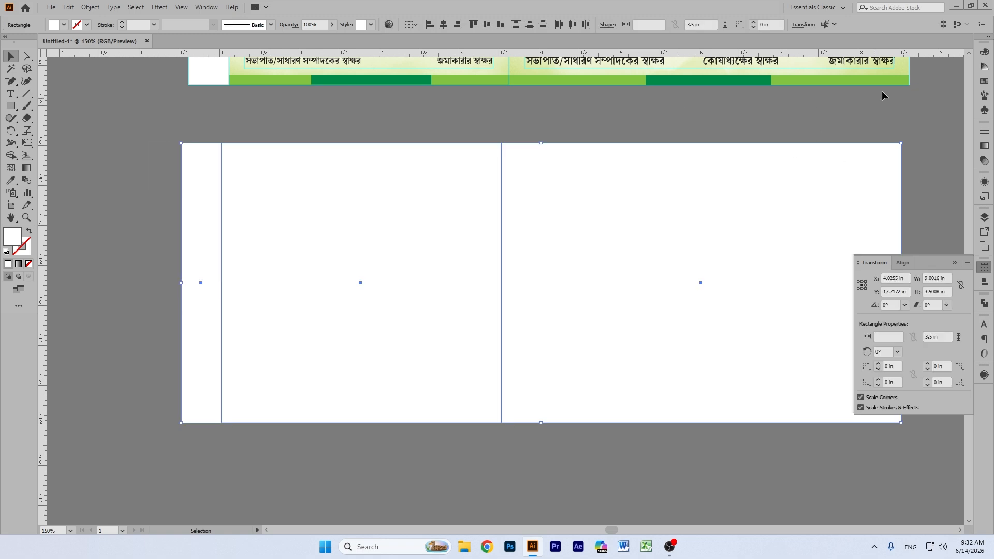
left_click(804, 25)
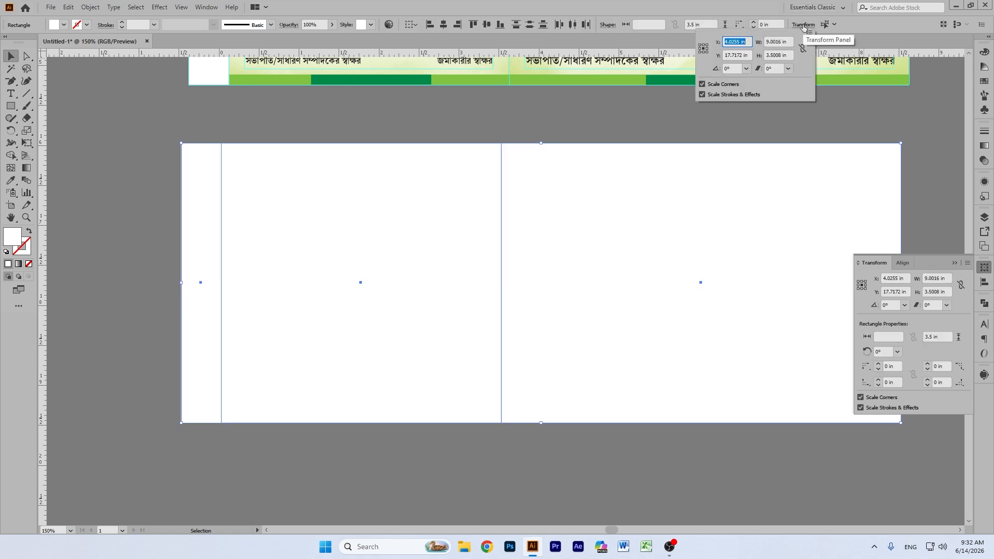
left_click(608, 117)
- Examine the upper end of the seam between the 3.5 in square and the 5 in rectangle in outline view
left_click(611, 132)
key("ctrl+plus")
key("ctrl+plus")
key("ctrl+plus")
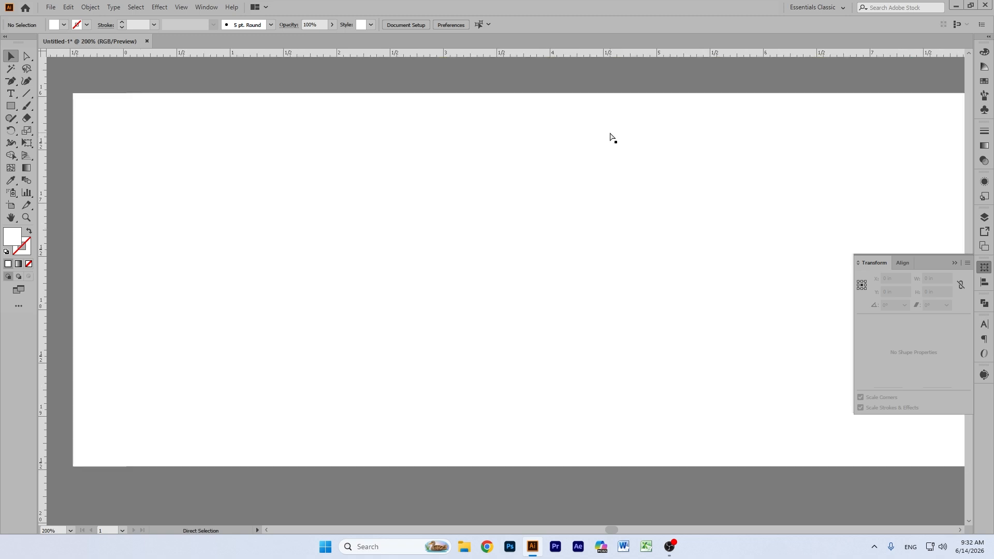
scroll(611, 137, "up", 3)
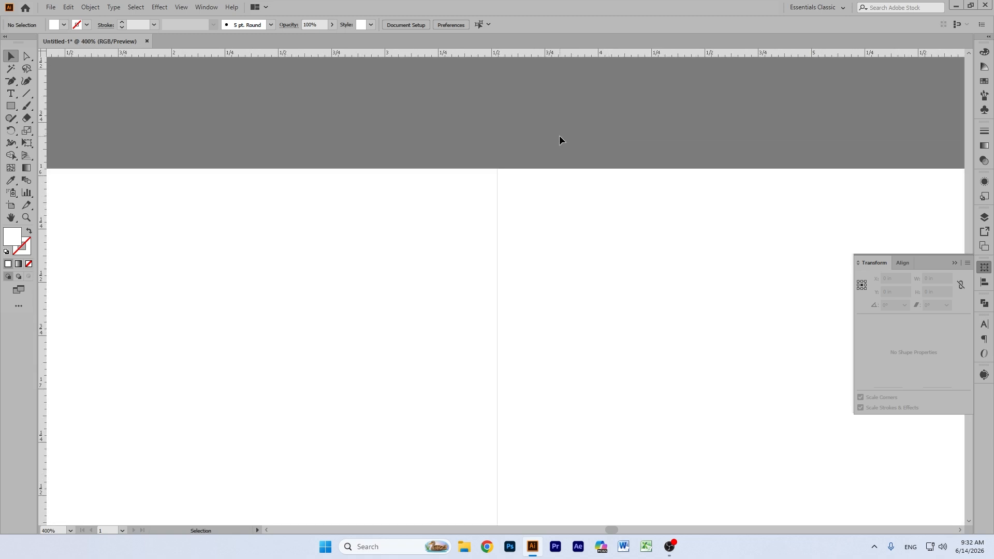
key("a")
key("ctrl+y")
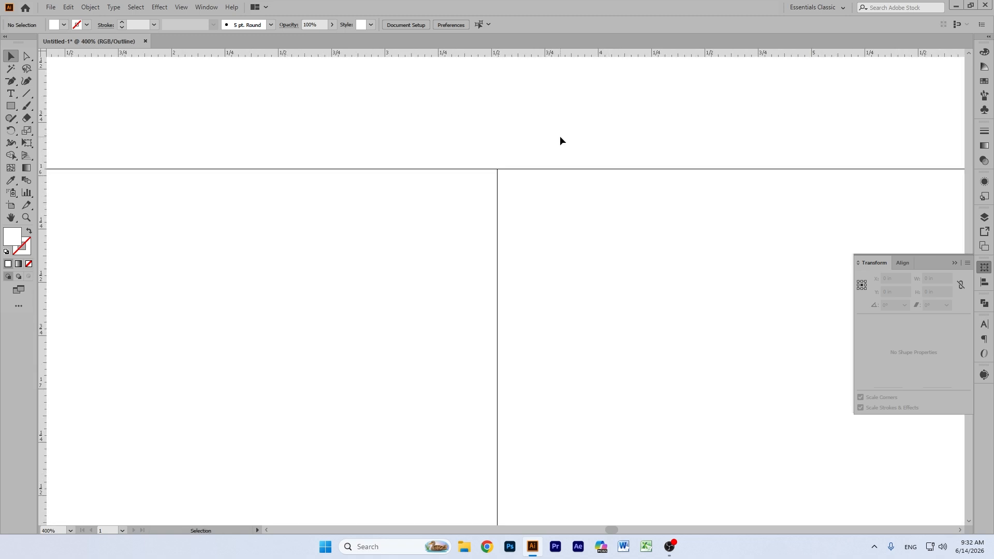
key("ctrl+plus")
key("ctrl+plus")
scroll(582, 155, "up", 2)
scroll(583, 154, "up", 2)
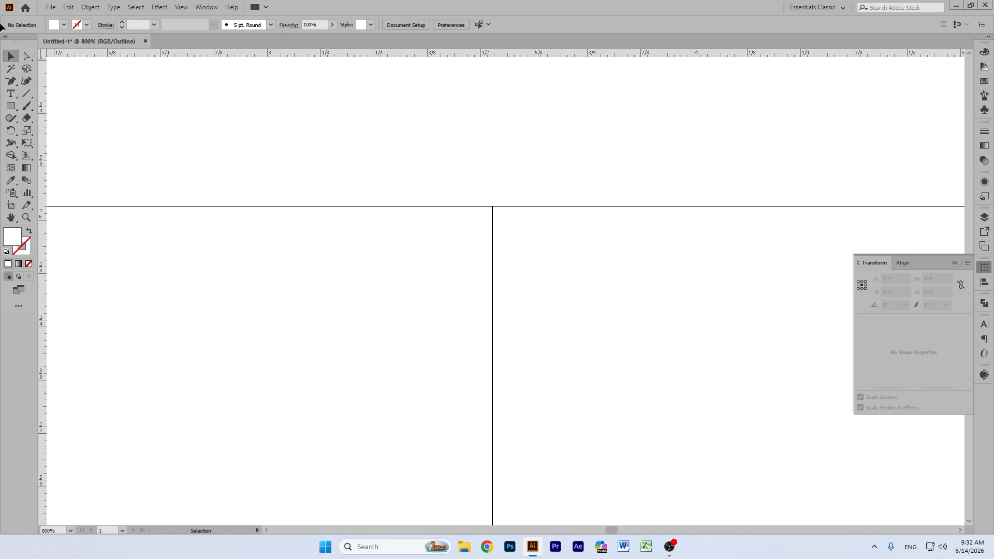
- Try to close the seam between the two large rectangles by direct-selecting and adjusting their adjacent top corner anchors
left_click(21, 57)
left_click_drag(544, 162, 536, 224)
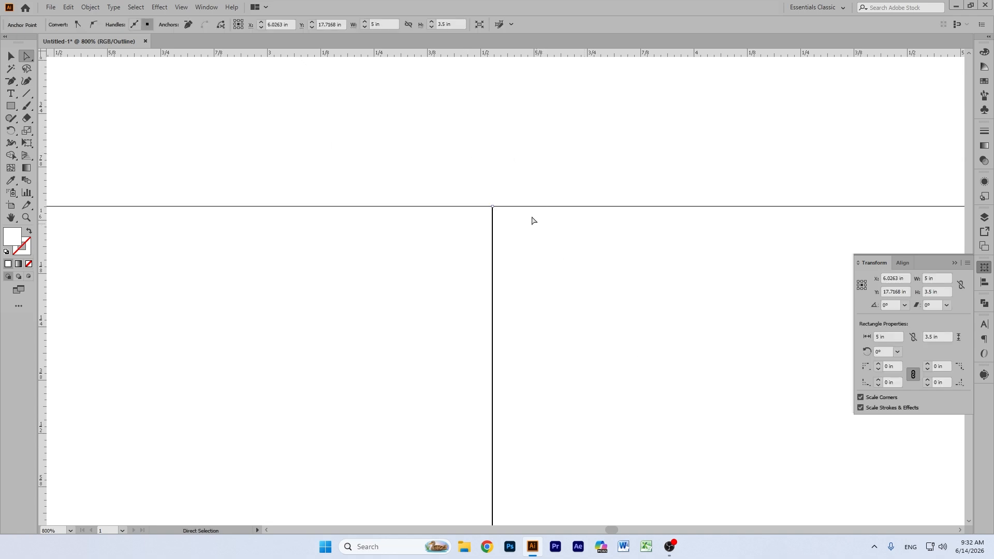
left_click_drag(510, 206, 580, 319)
left_click(516, 191)
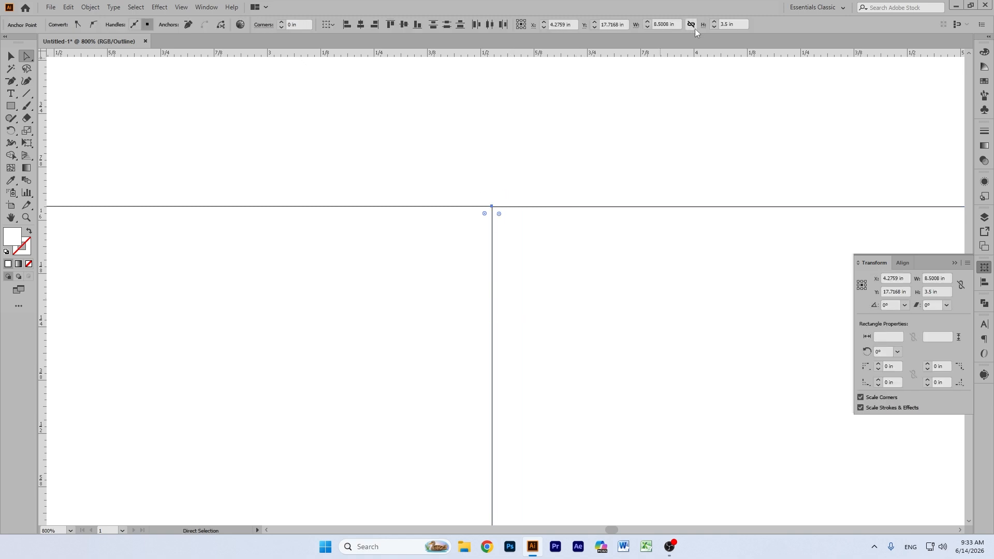
left_click(657, 147)
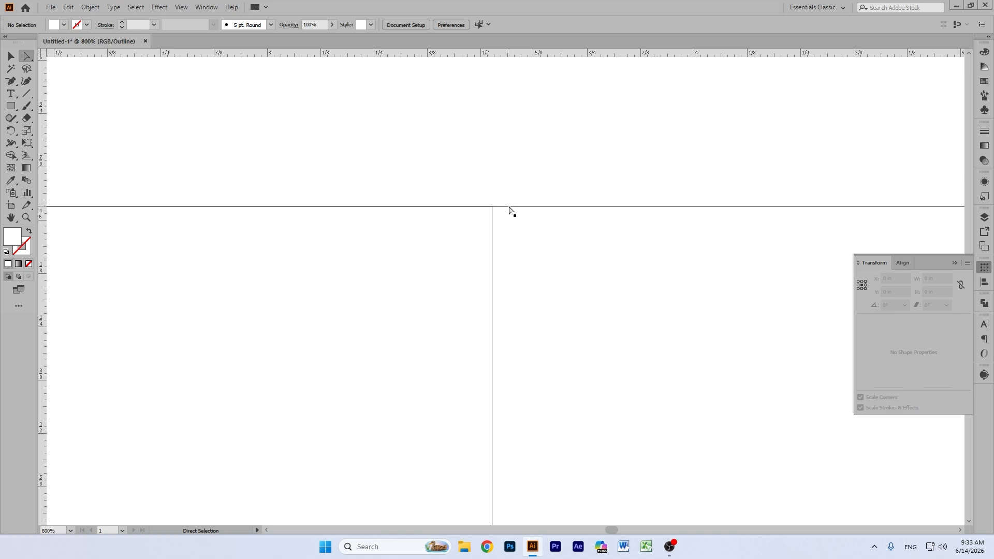
left_click_drag(508, 207, 650, 310)
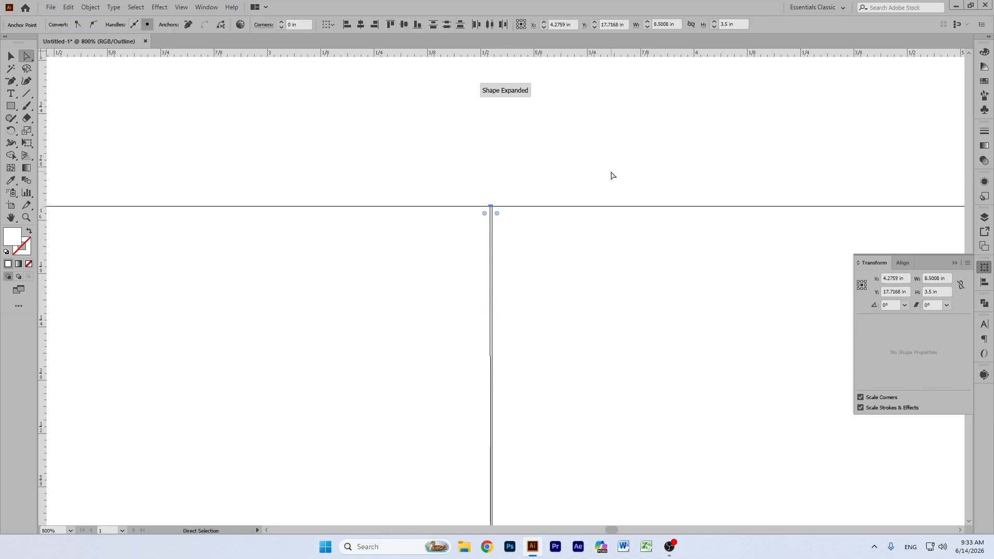
left_click(612, 176)
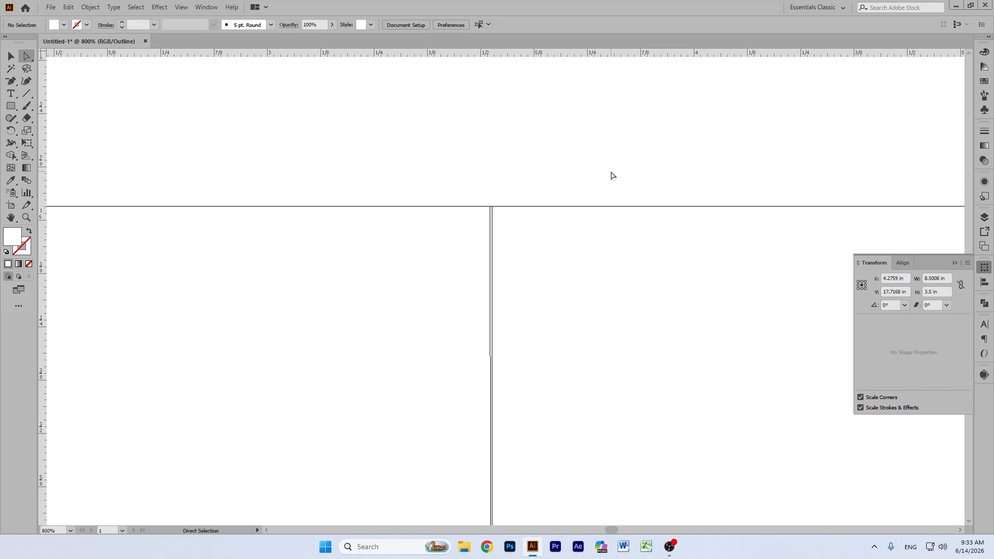
- Examine the whole three-rectangle layout below the finished receipt artwork in outline view
key("ctrl+minus")
key("ctrl+minus")
key("ctrl+minus")
key("ctrl+minus")
key("ctrl+minus")
key("ctrl+minus")
key("ctrl+minus")
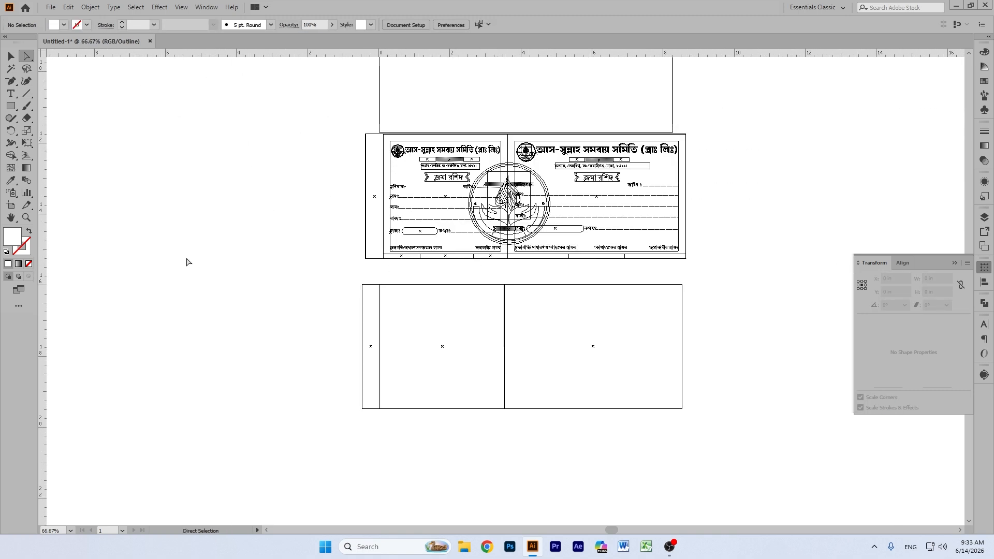
- Return to the normal preview and select the three blank rectangles to examine their overall width and height
key("ctrl+y")
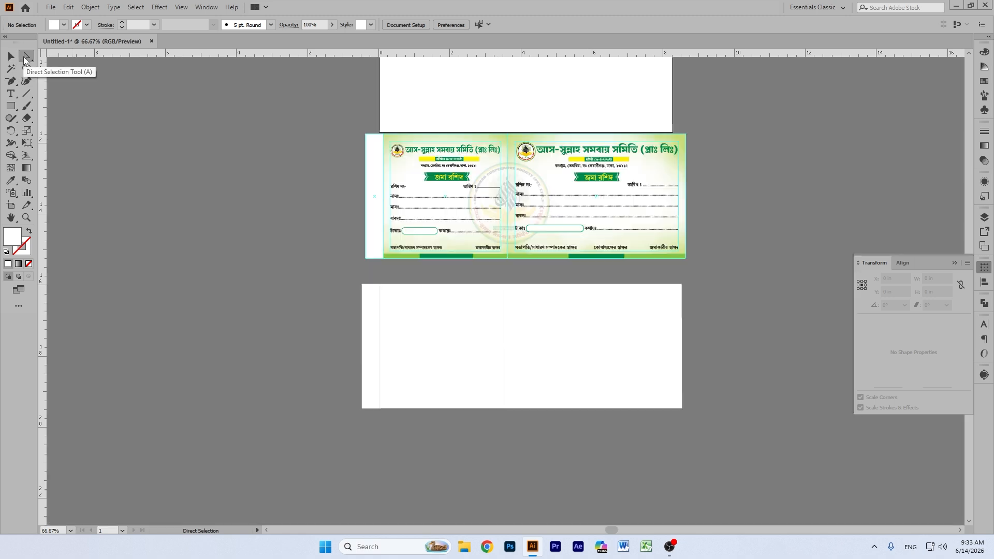
left_click(10, 56)
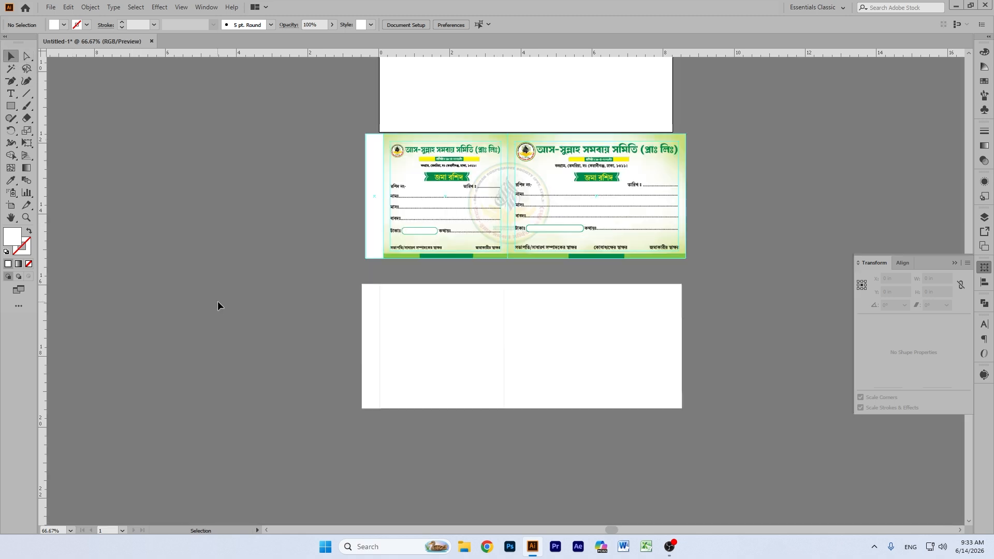
left_click_drag(218, 302, 843, 409)
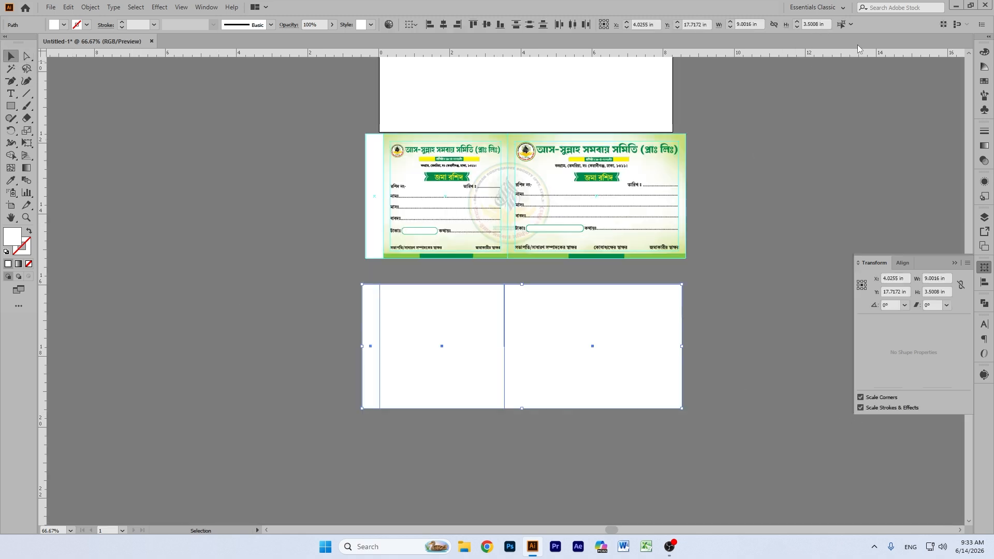
left_click(761, 141)
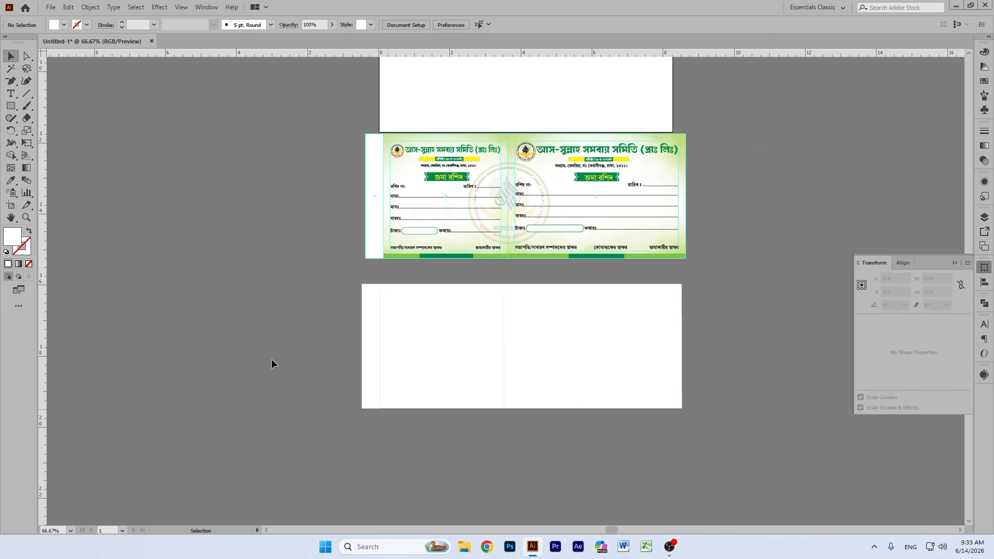
left_click_drag(278, 335, 569, 302)
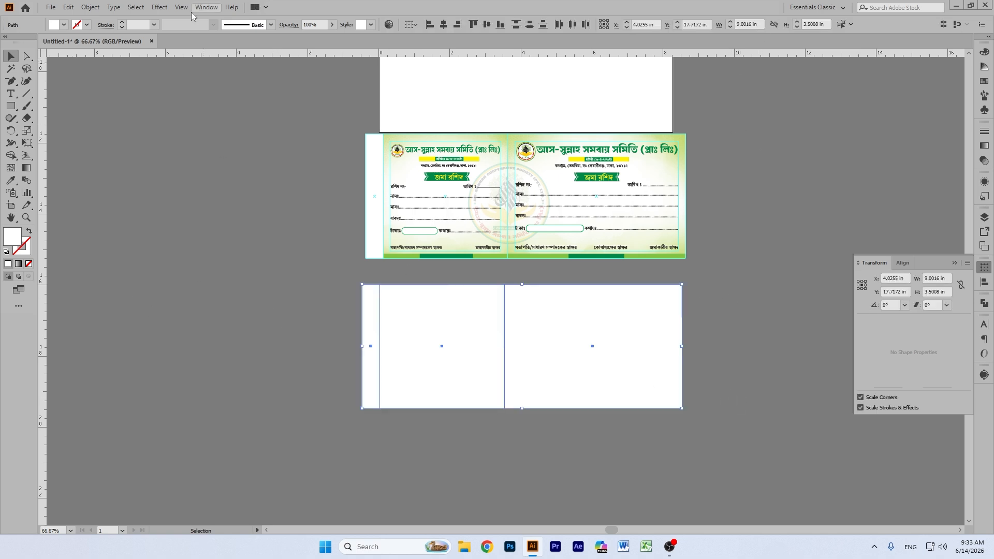
- Offset the path of the 3.5 in square inward by 0.2 in to create its inner margin
left_click(421, 318)
left_click(96, 9)
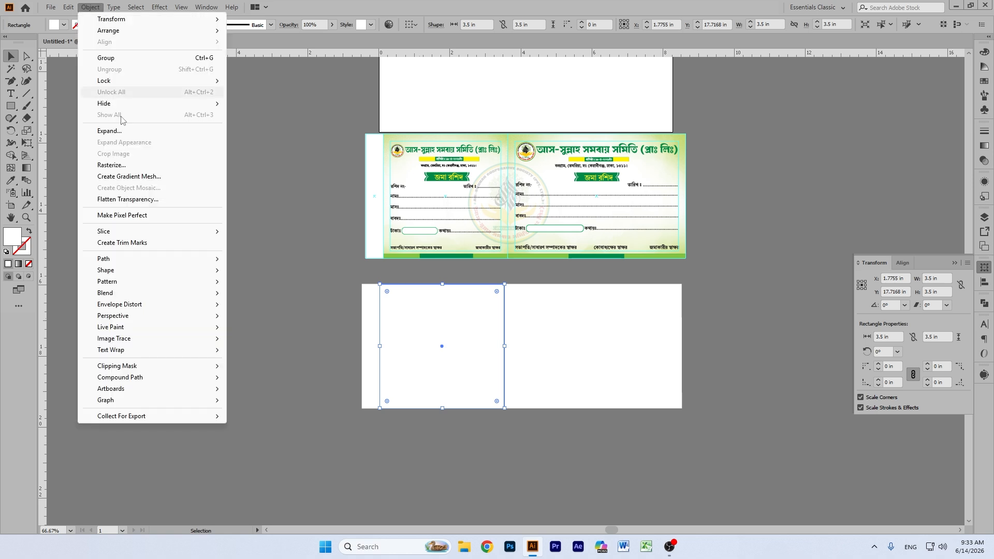
mouse_move(126, 260)
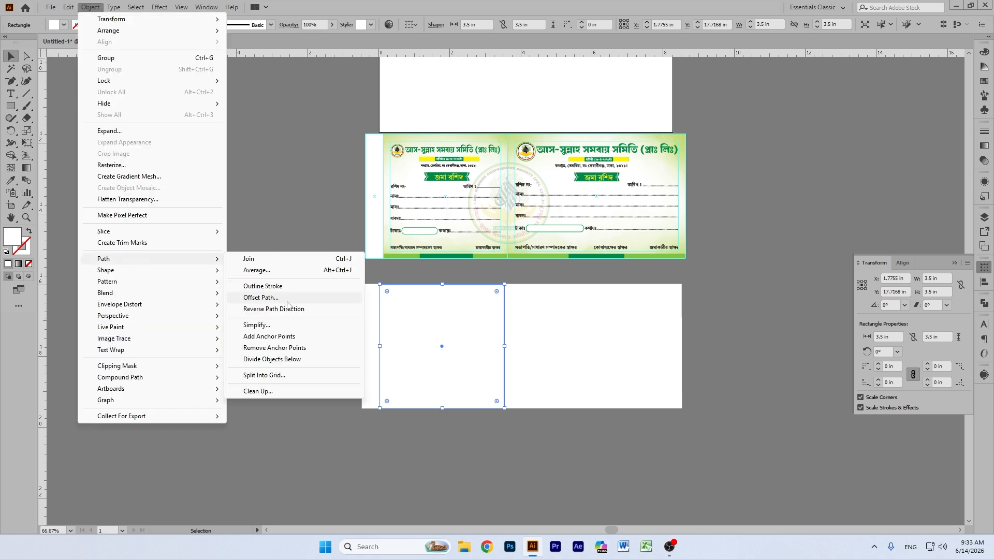
left_click(310, 298)
key("BackSpace")
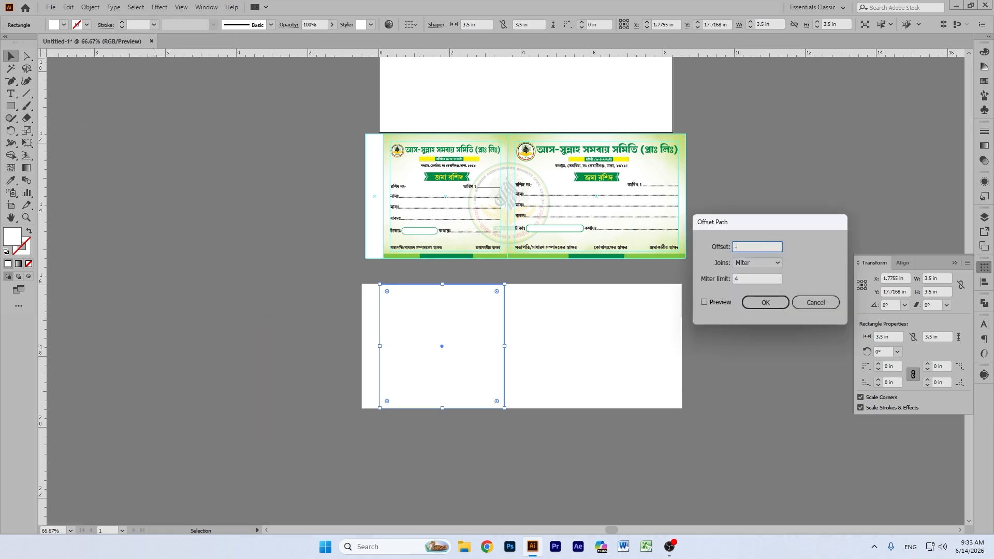
type("-.5")
left_click(705, 303)
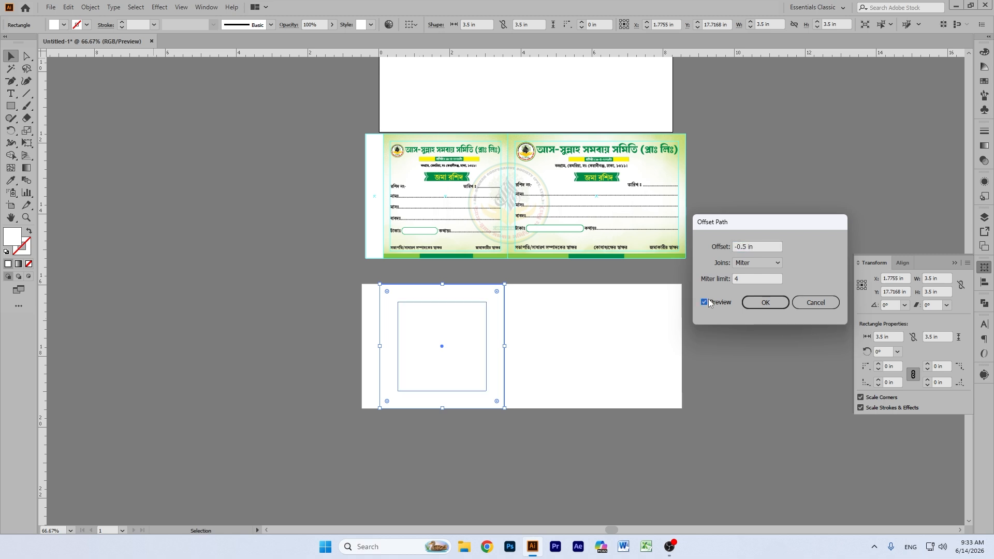
left_click(746, 248)
key("BackSpace")
type("2")
left_click(711, 303)
left_click(711, 303)
left_click(766, 303)
- Create an inner margin in the 5 in main section by offsetting its rectangle's path by -0.2 in
left_click(586, 346)
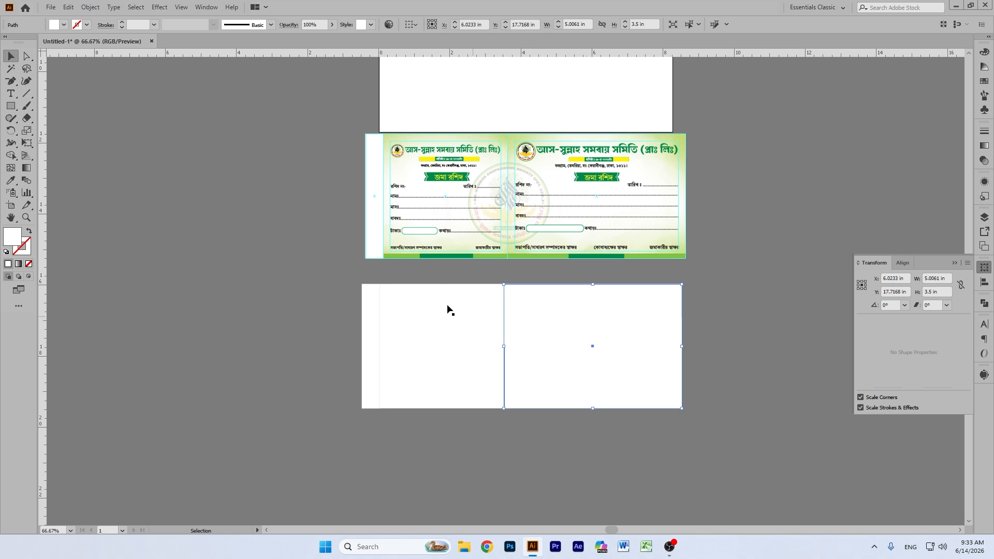
left_click(435, 315)
left_click(585, 322)
left_click(90, 7)
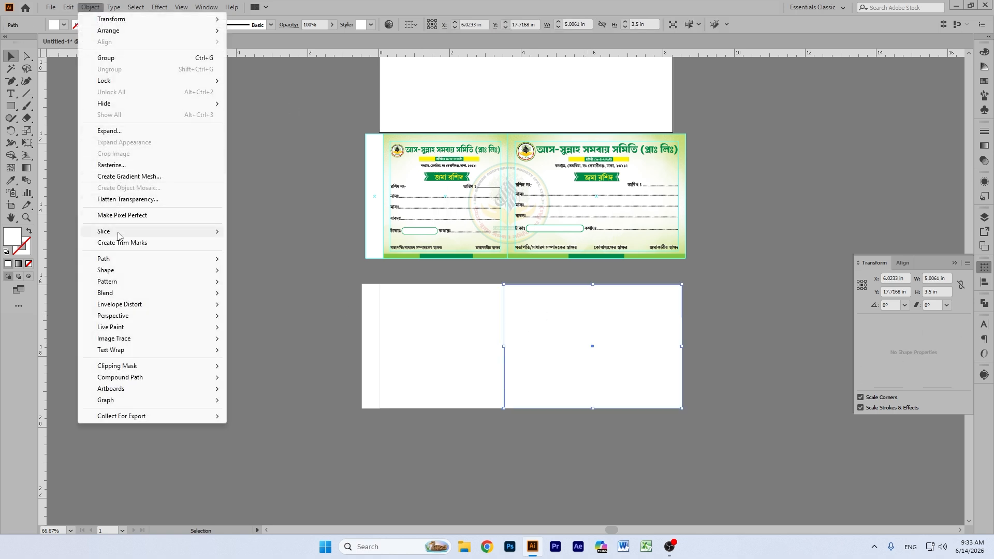
mouse_move(123, 263)
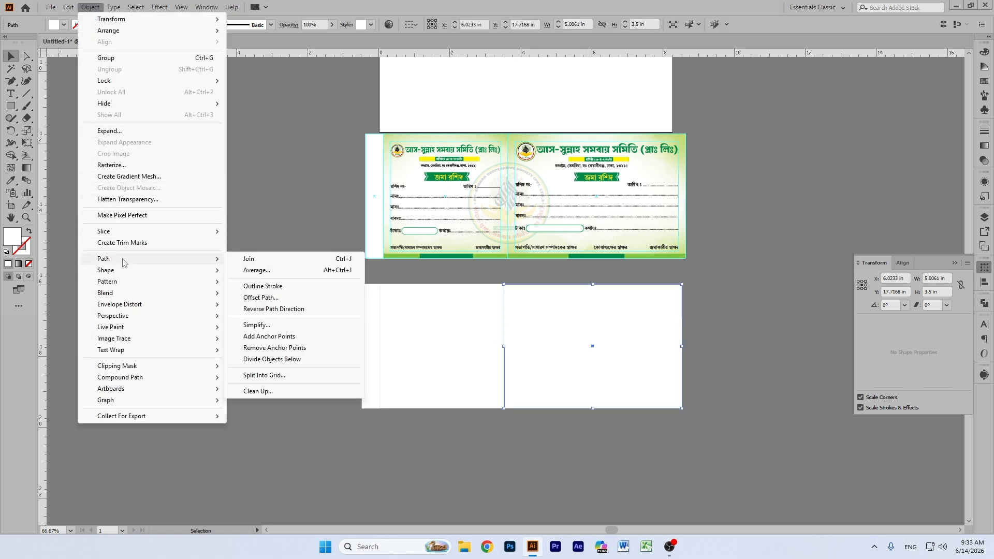
left_click(306, 298)
left_click(705, 302)
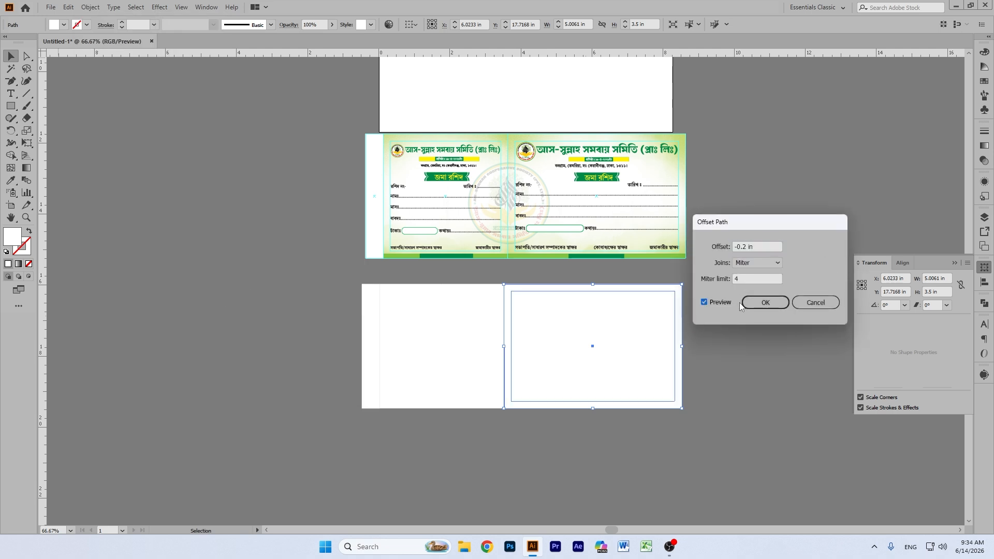
left_click(765, 303)
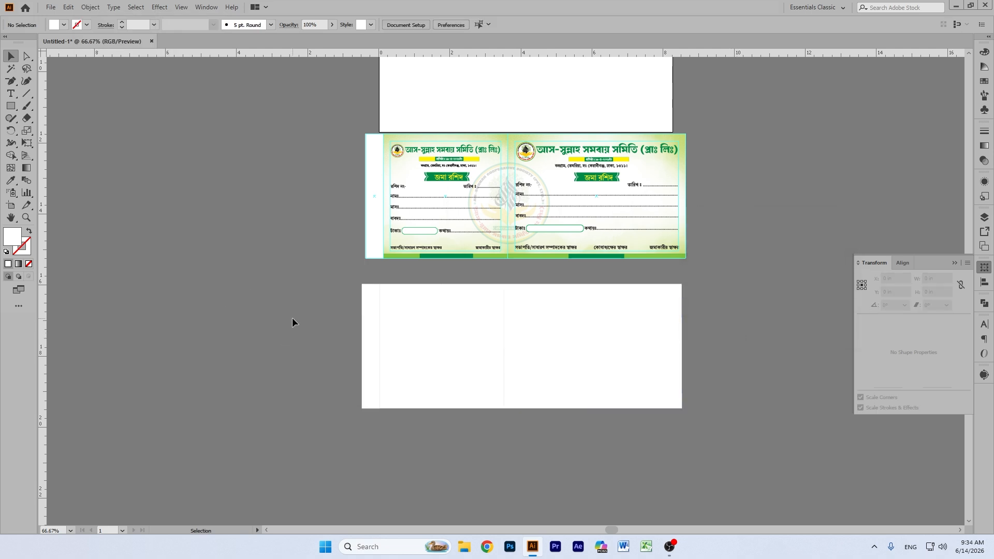
- Convert all the section rectangles and their inner margin paths into guides
left_click_drag(293, 318, 804, 409)
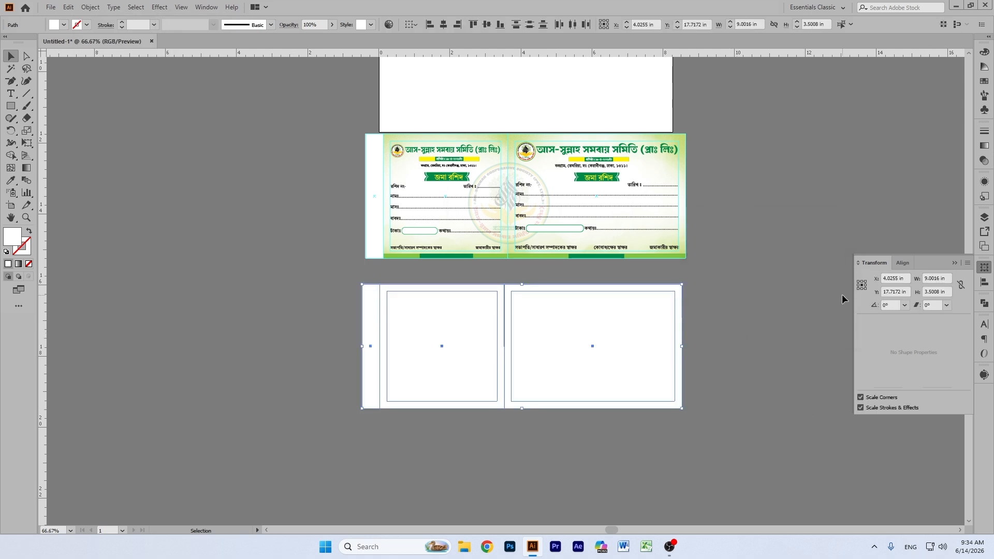
right_click(560, 306)
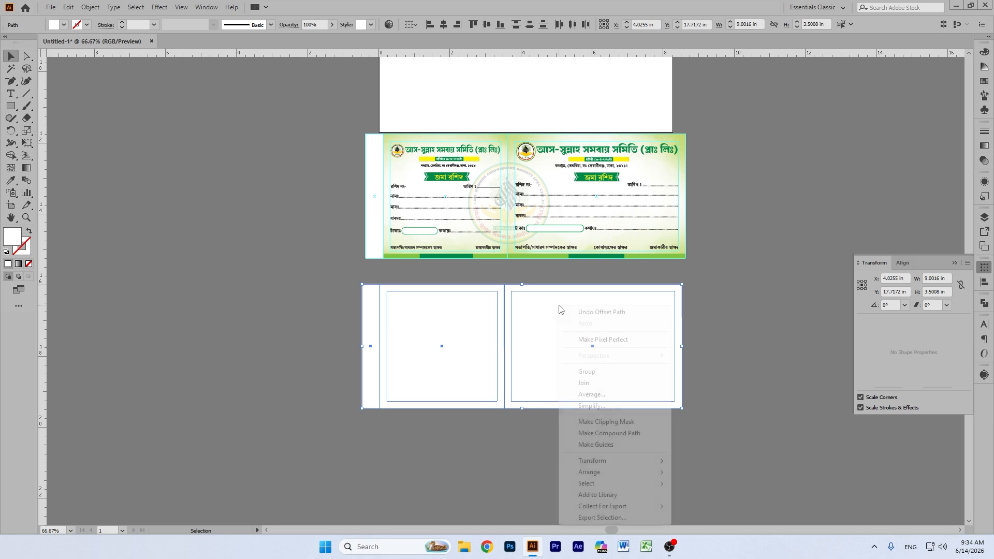
left_click(596, 445)
left_click(737, 350)
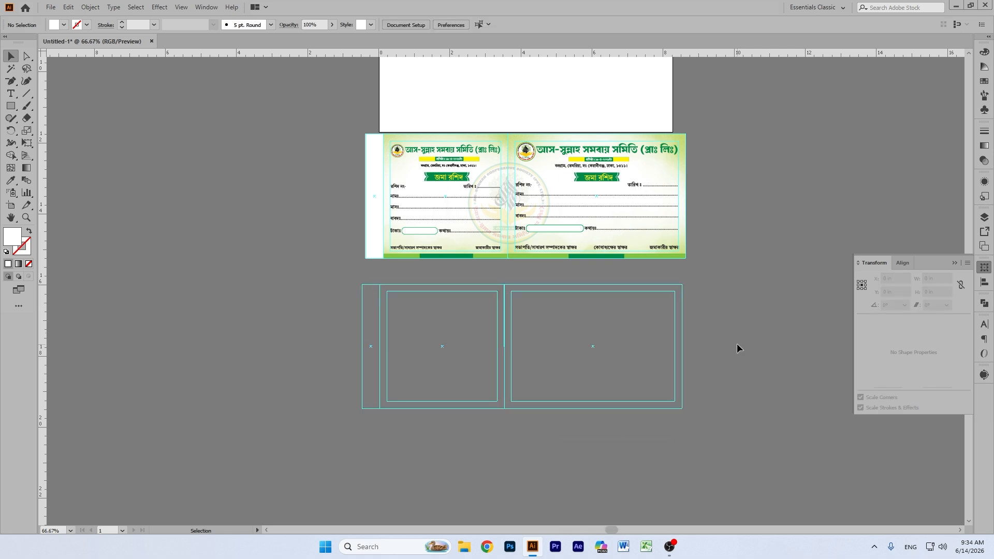
- Group the new layout guides and move them lower, clear of the finished receipt artwork
key("ctrl+z")
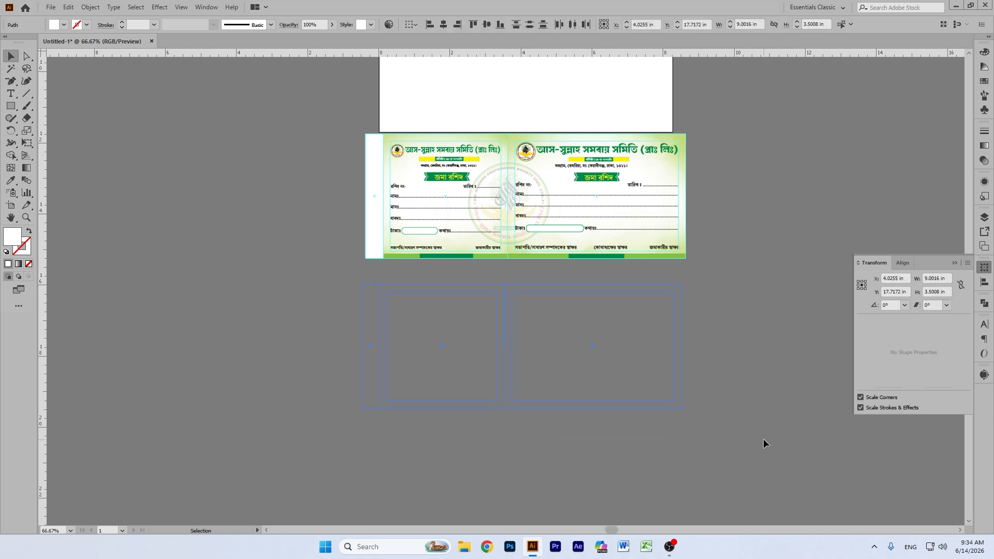
left_click(757, 280)
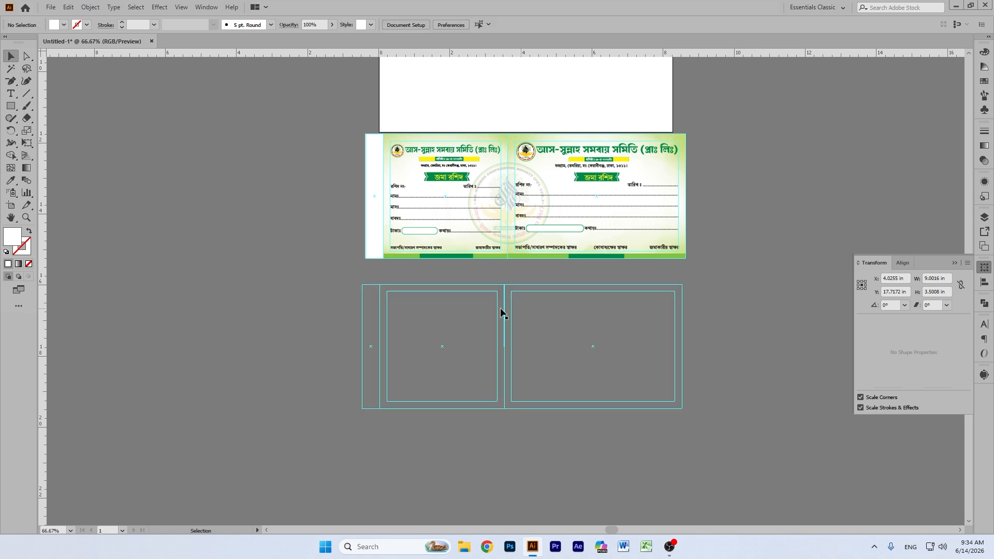
left_click_drag(538, 291, 512, 317)
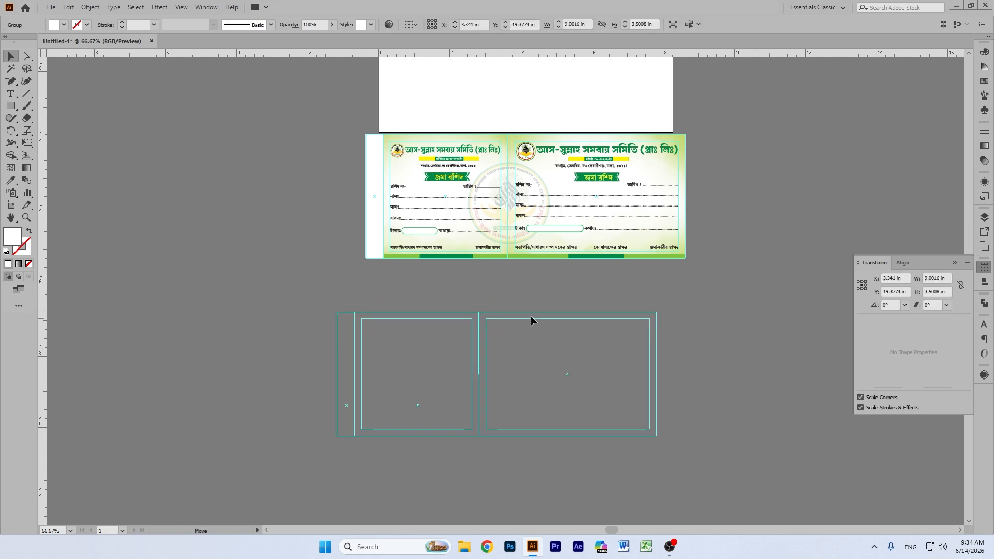
left_click(689, 334)
- Create a white 9 in by 3.5 in rectangle starting at the upper-left corner of the layout guides
key("ctrl+1")
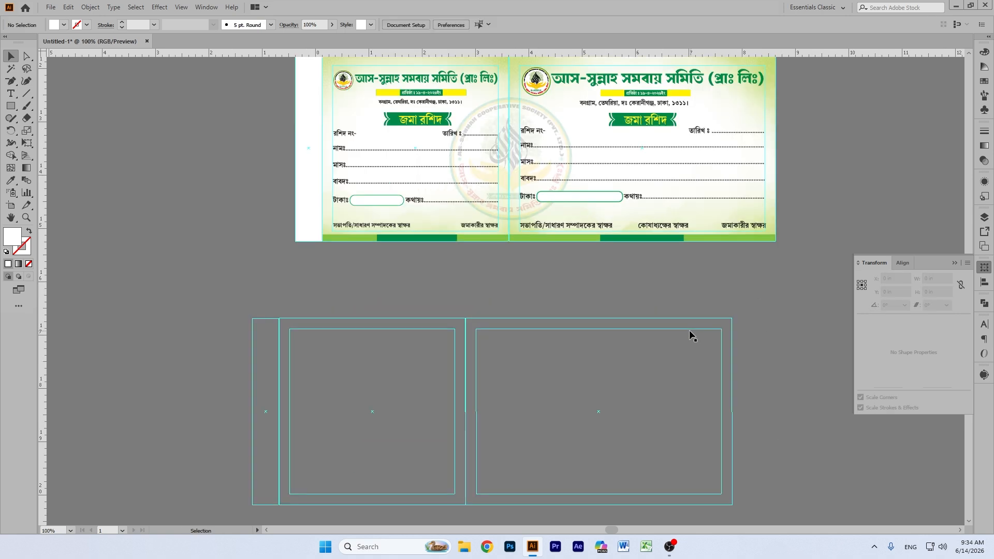
scroll(685, 343, "down", 6)
scroll(685, 343, "up", 2)
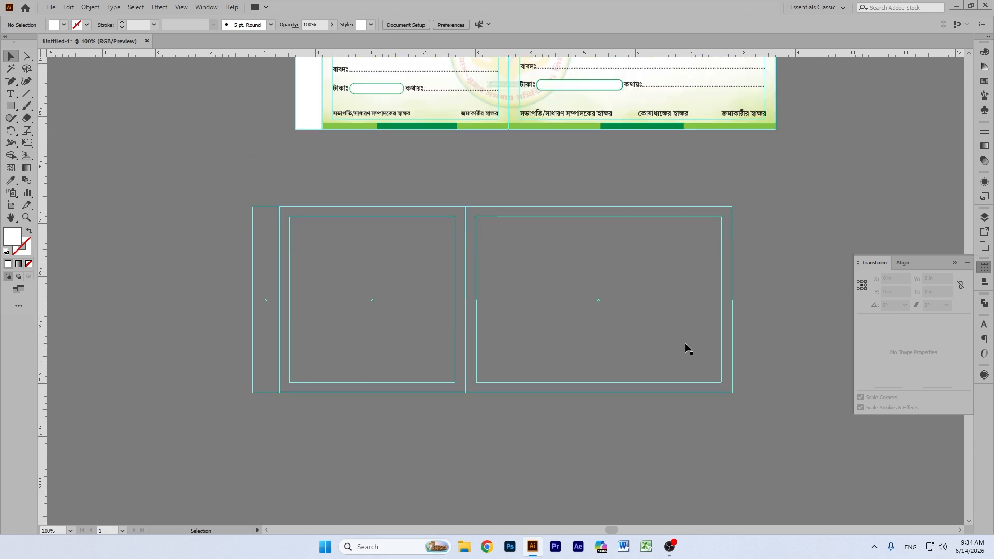
key("ctrl+equal")
scroll(699, 334, "up", 2)
scroll(719, 282, "down", 3)
scroll(725, 284, "down", 2)
left_click(11, 217)
left_click_drag(451, 240, 469, 240)
left_click(11, 106)
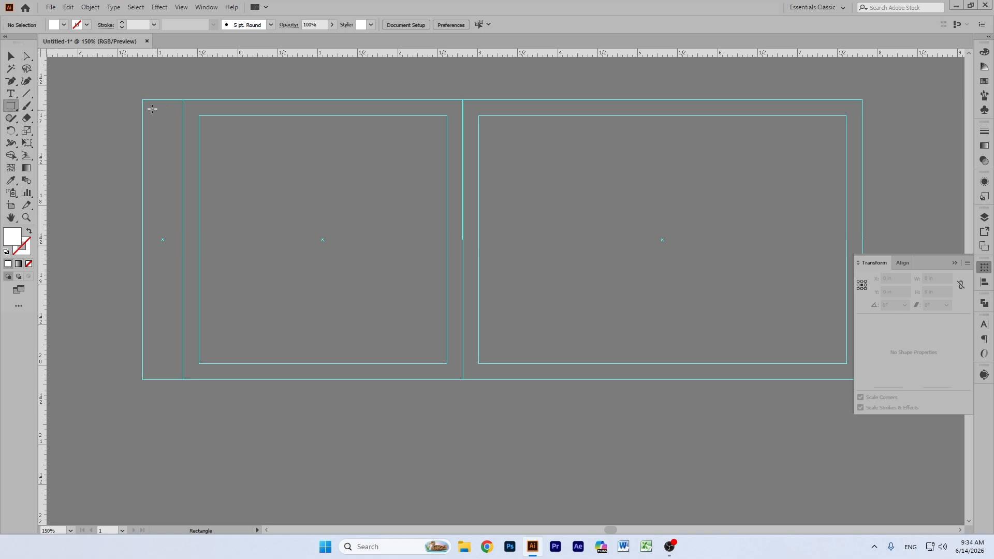
left_click(143, 100)
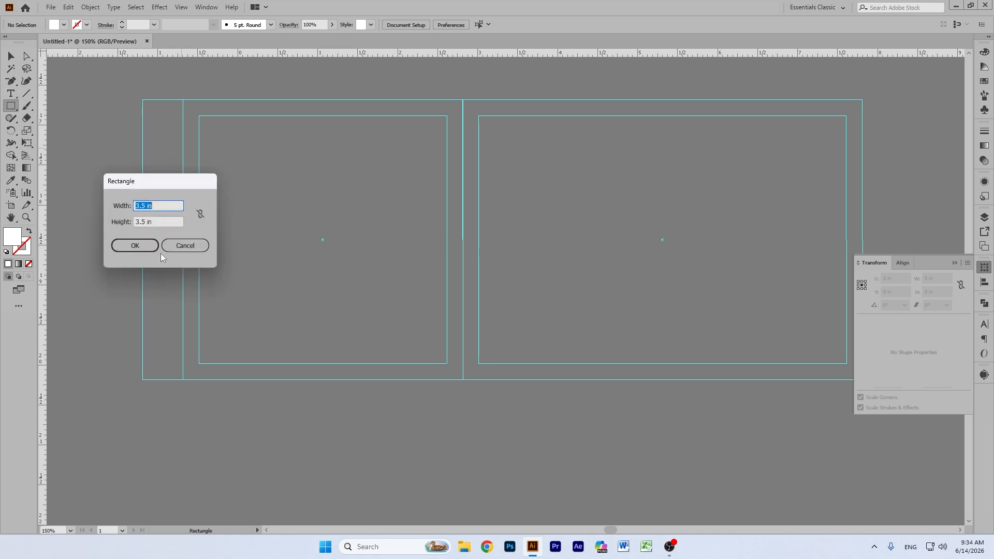
type("0")
left_click(127, 245)
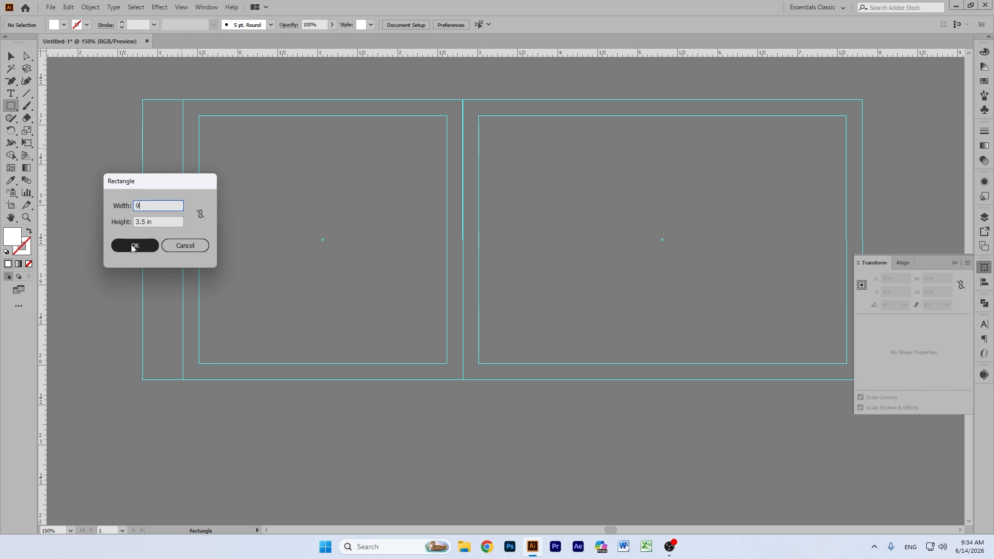
left_click(11, 56)
left_click(130, 163)
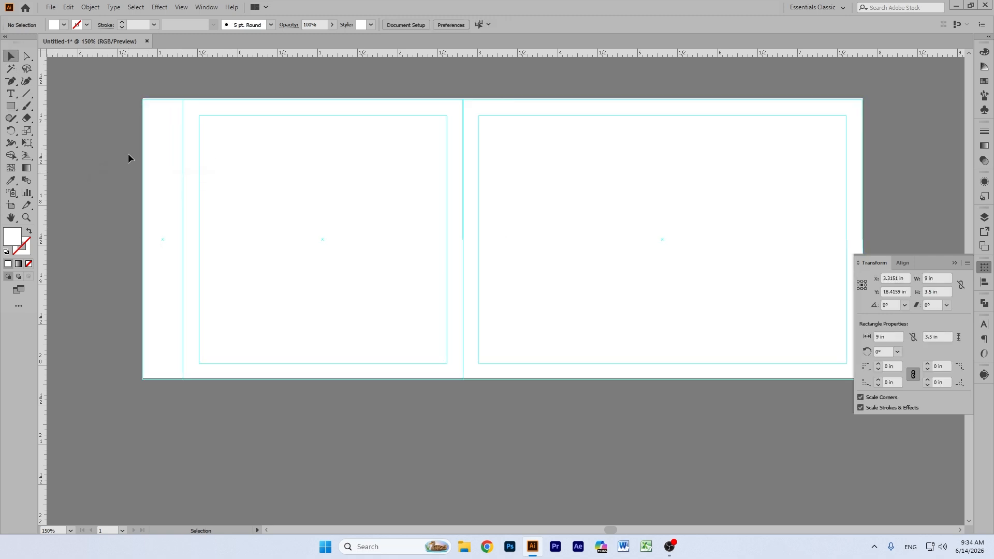
- Center-align the white rectangle and the layout guides with each other, both horizontally and vertically
key("ctrl+a")
left_click(443, 24)
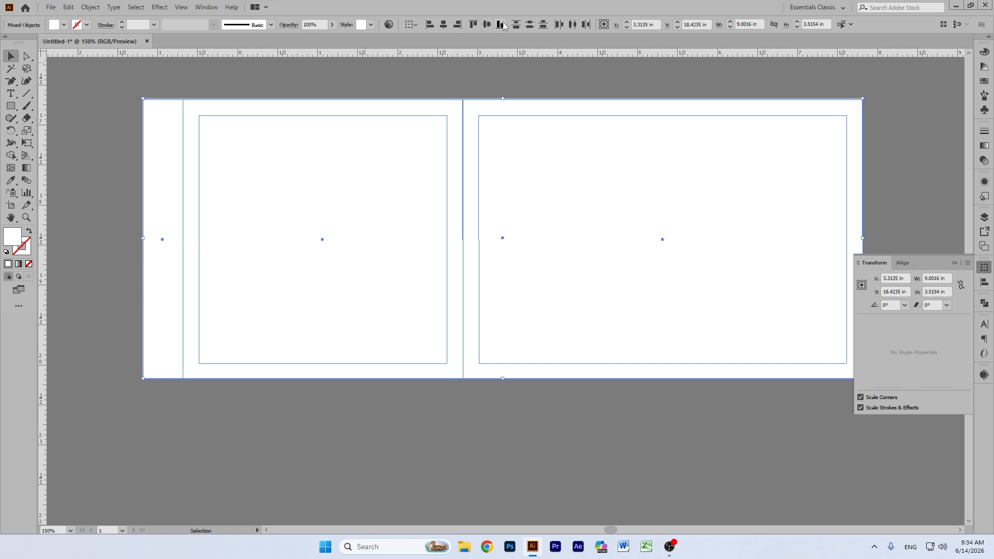
left_click(488, 25)
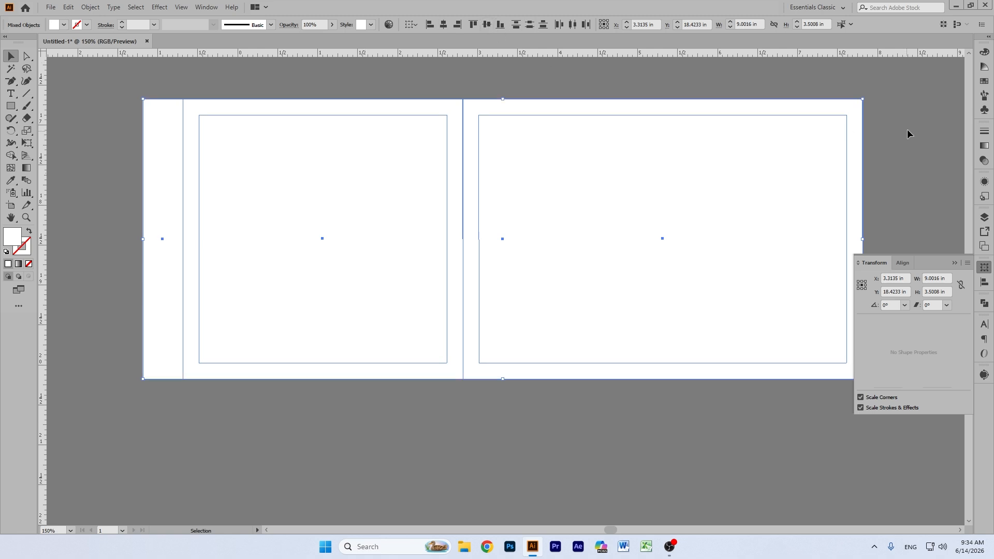
left_click(908, 134)
left_click(985, 270)
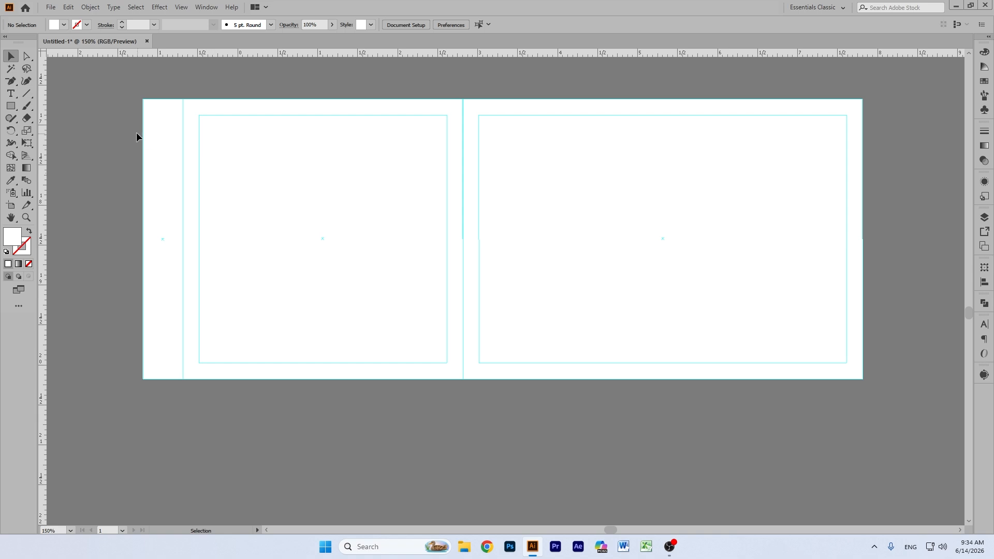
key("ctrl+a")
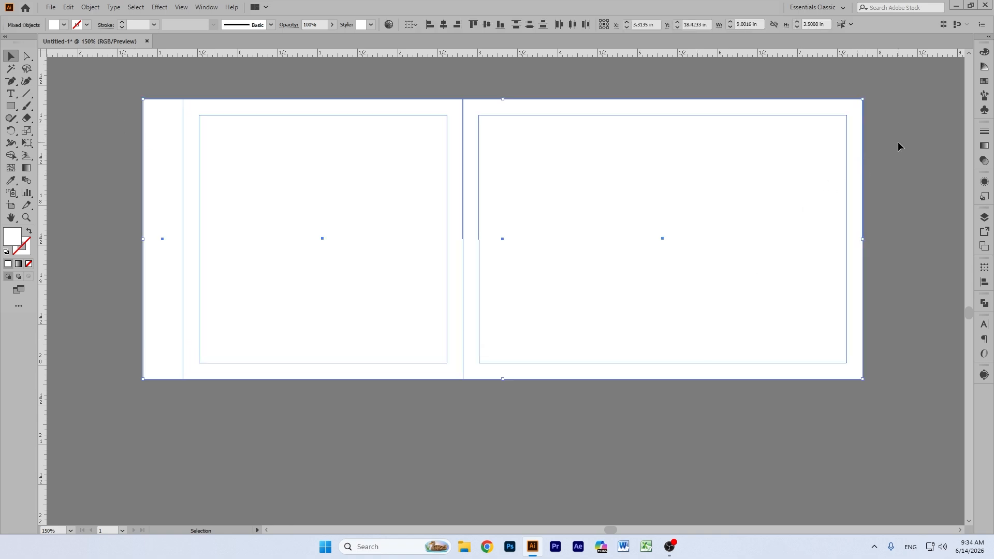
key("ctrl+5")
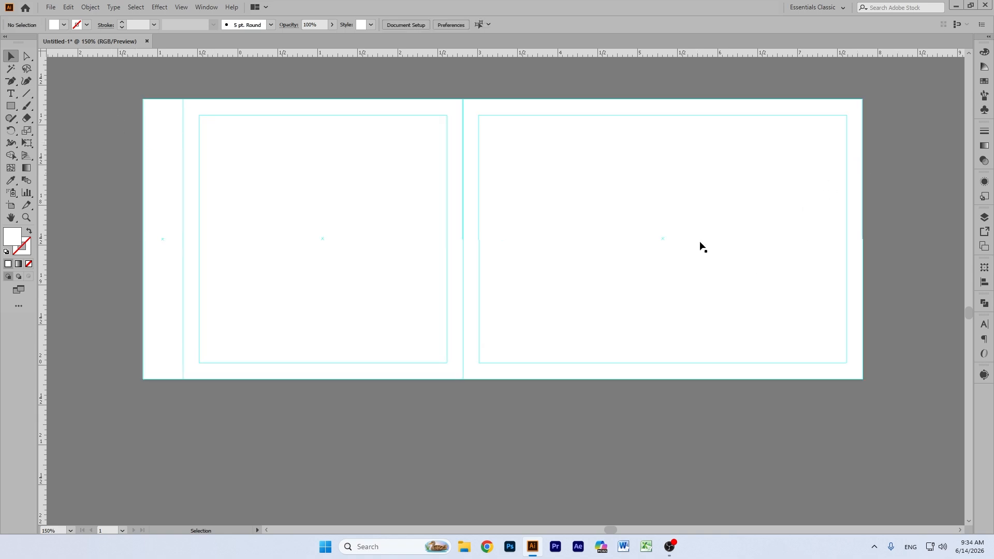
left_click(11, 217)
left_click_drag(568, 151, 594, 154)
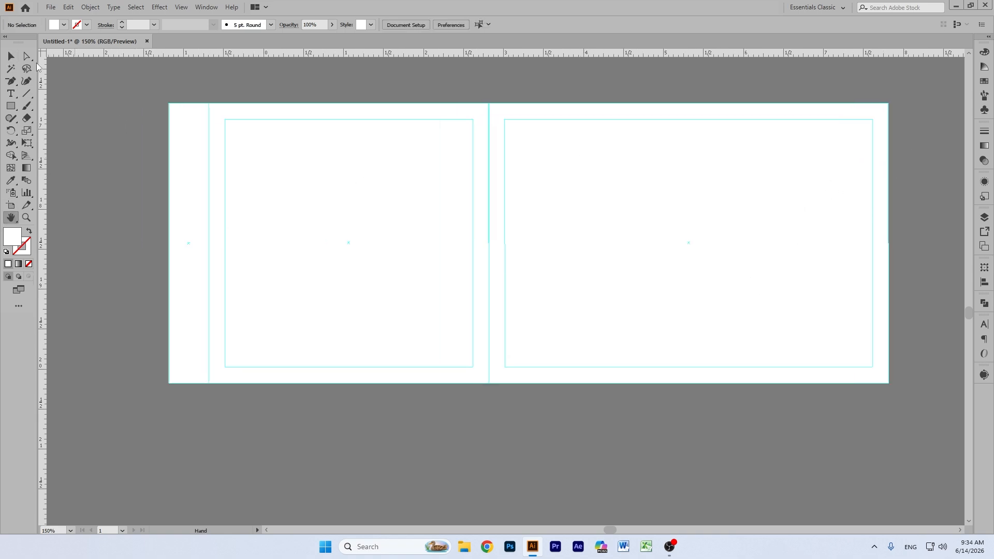
left_click(10, 55)
left_click(11, 217)
left_click_drag(214, 206, 222, 206)
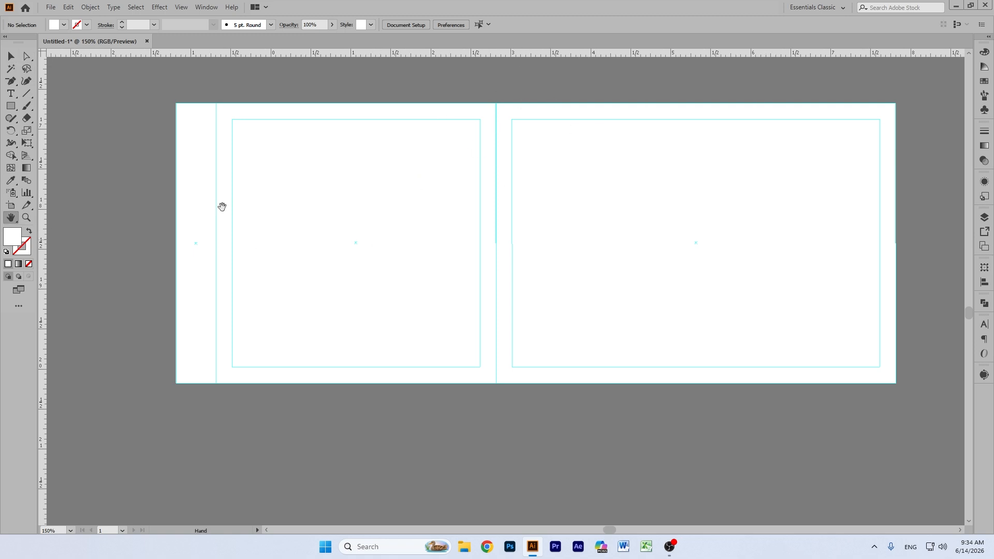
left_click(11, 55)
left_click(11, 218)
left_click_drag(446, 235, 449, 236)
left_click(11, 55)
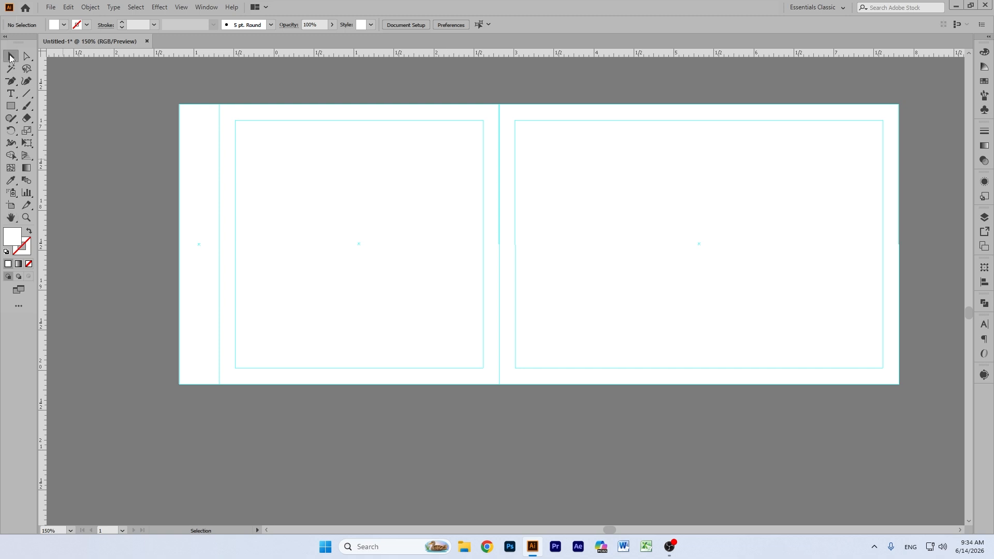
left_click(624, 148)
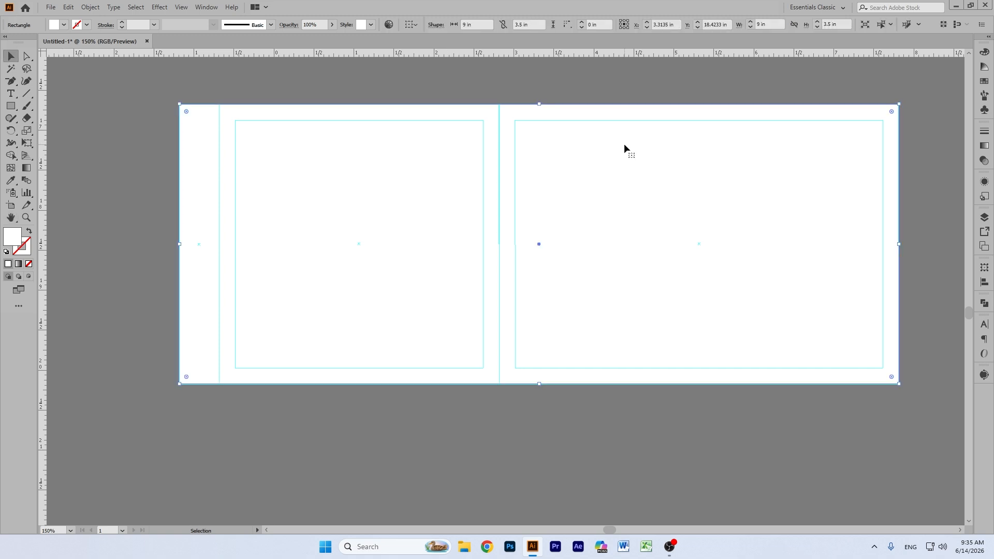
left_click(914, 122)
- Shift the finished receipt artwork sideways to the left and ungroup it into separate objects
scroll(589, 105, "up", 5)
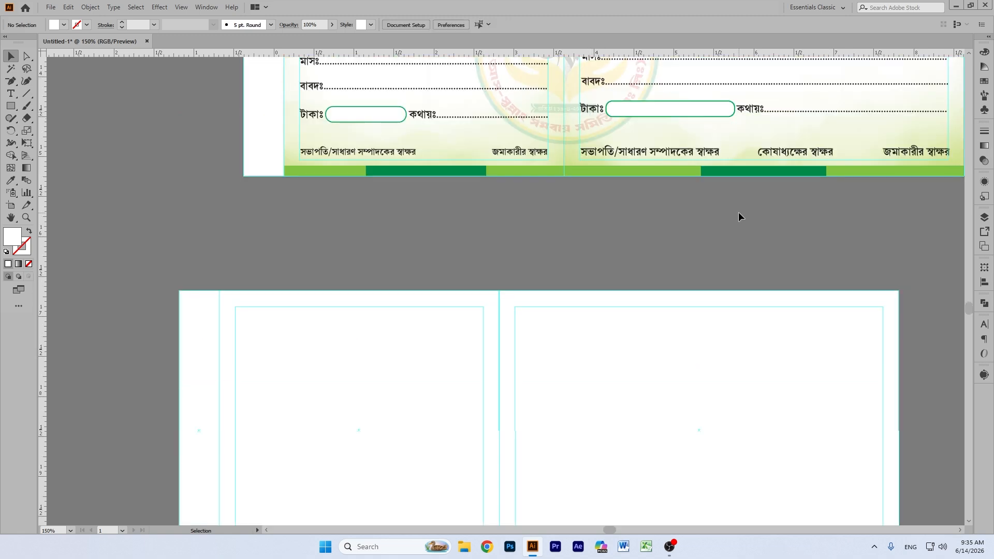
key("ctrl+minus")
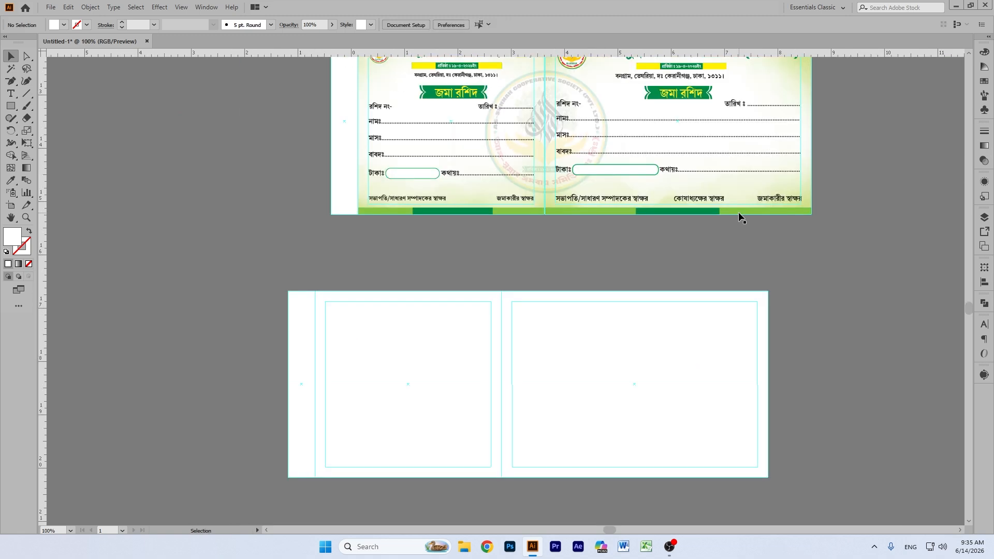
scroll(738, 212, "up", 13)
scroll(734, 211, "down", 11)
left_click_drag(605, 266, 481, 265)
right_click(481, 265)
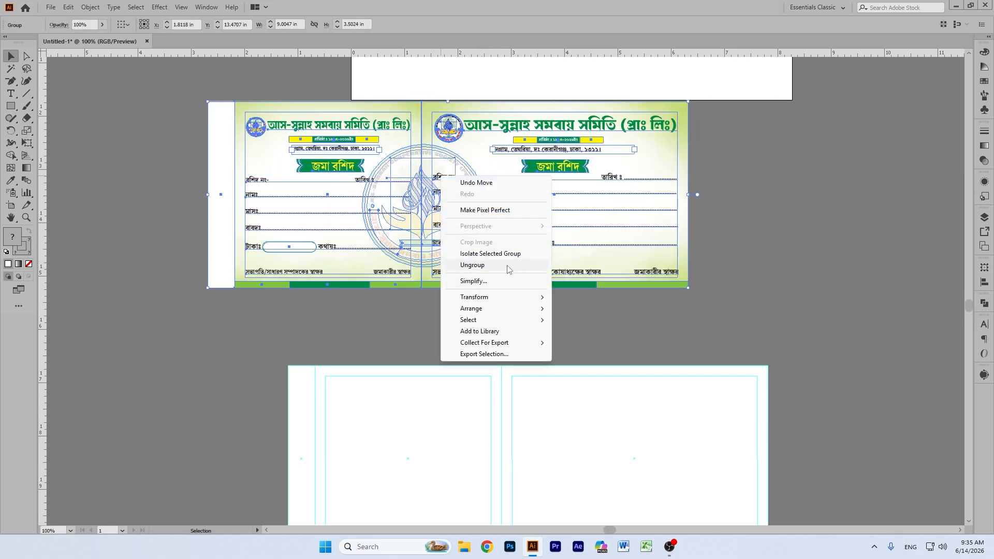
left_click(472, 265)
left_click(710, 215)
- Move the large green organization title from the finished receipt's main section to the top of the blank layout's main section
left_click(525, 126)
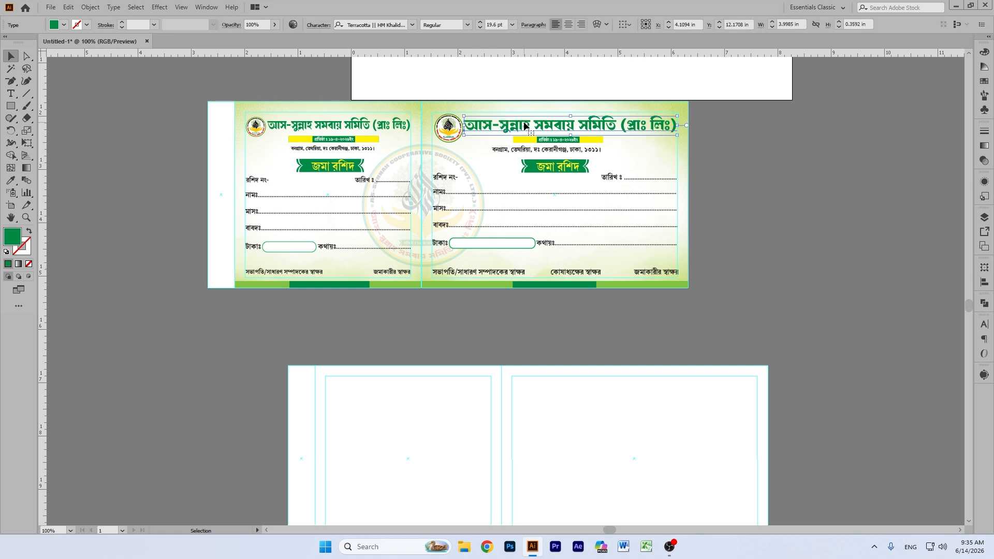
left_click_drag(526, 126, 598, 391)
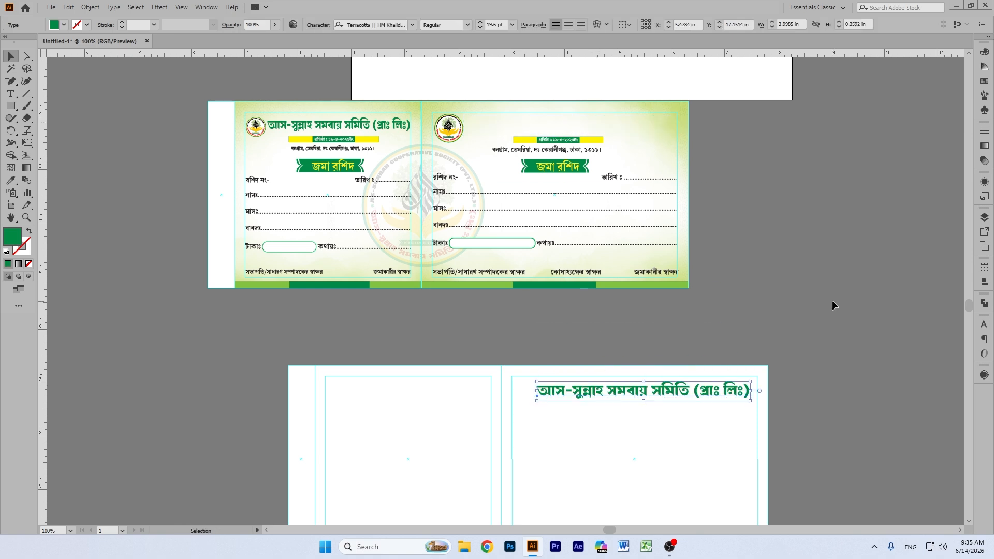
left_click(832, 300)
scroll(830, 298, "down", 1)
scroll(830, 298, "down", 4)
scroll(829, 203, "up", 6)
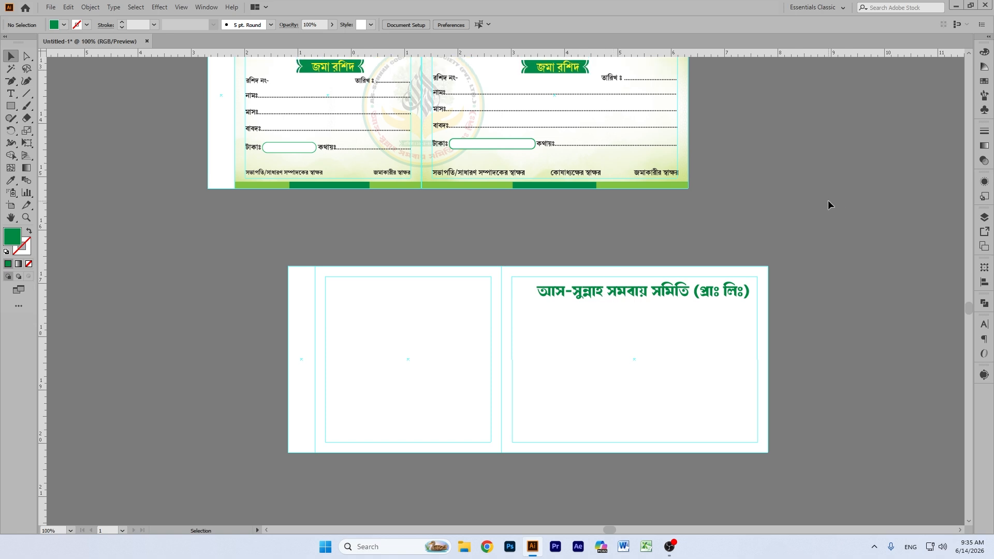
- Move the main section's yellow-green date strip, address line and "জমা রশিদ" ribbon beneath the title in the new layout
left_click(595, 178)
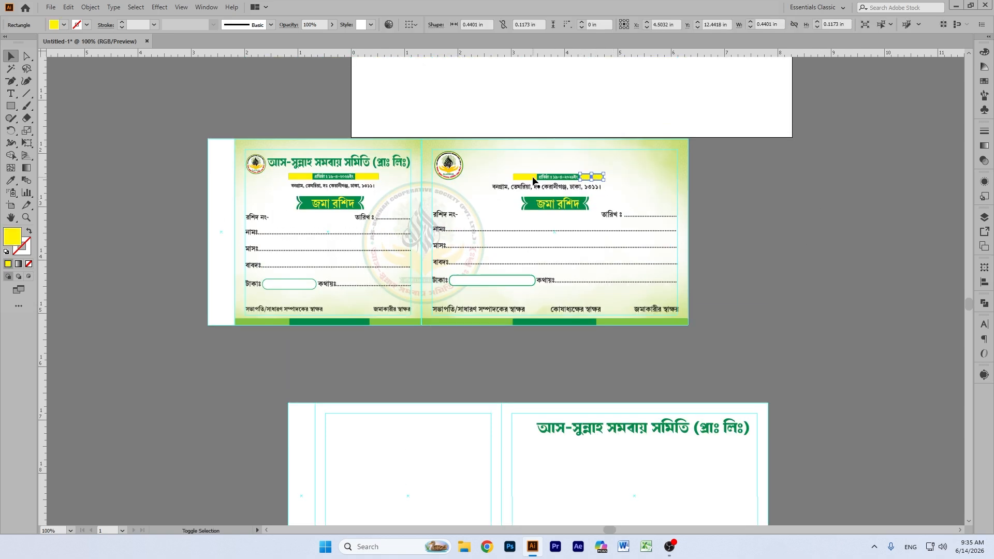
left_click(711, 189)
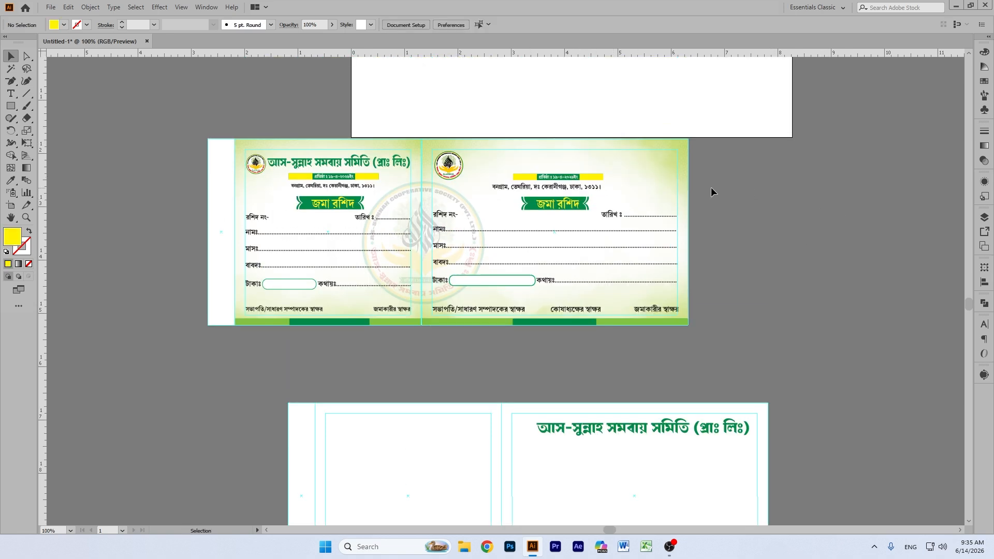
left_click(653, 173)
left_click(742, 170)
left_click_drag(608, 170, 632, 471)
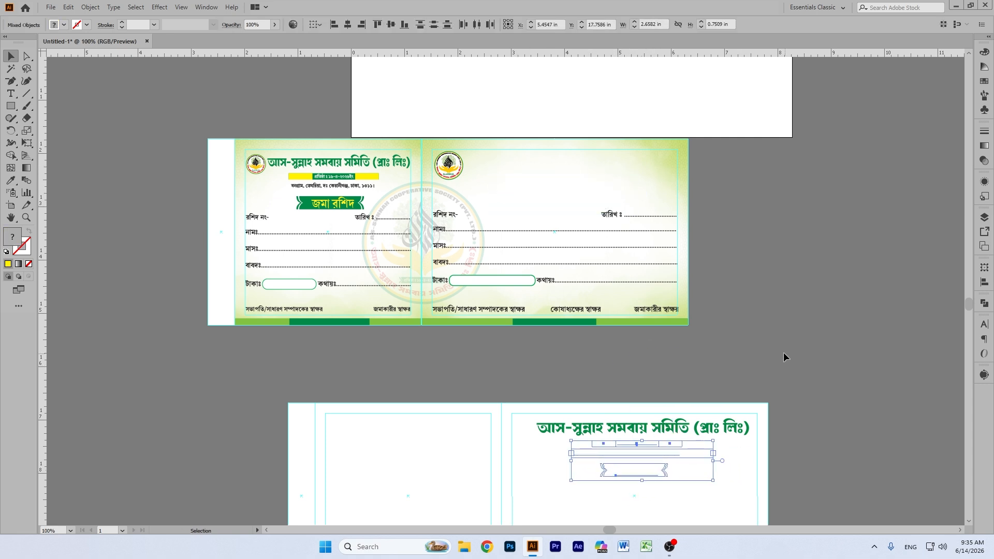
left_click(756, 354)
scroll(756, 352, "down", 3)
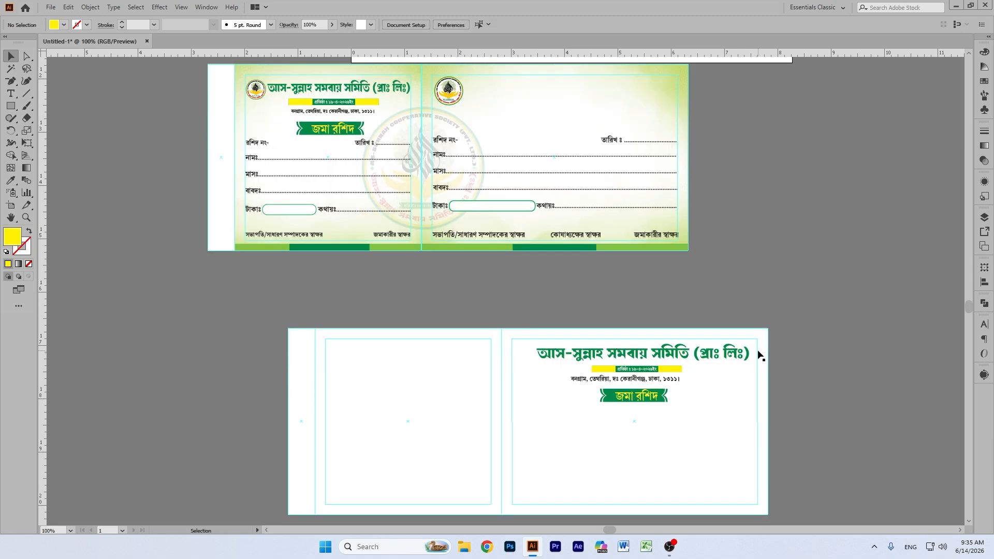
- Move the main section's receipt number, date, name, month, purpose, amount and signature text lines together into the new layout's main section
left_click(442, 141)
left_click(437, 155, "shift")
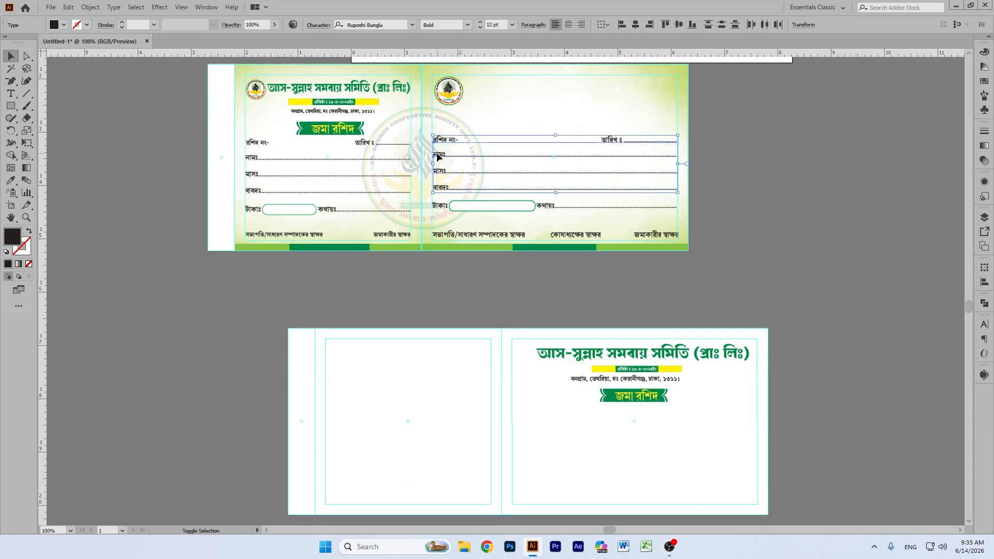
left_click(443, 210, "shift")
left_click(471, 210, "shift")
left_click(443, 207, "shift")
left_click(458, 238, "shift")
mouse_move(459, 238)
left_mouse_down()
mouse_move(514, 285)
mouse_move(547, 460)
mouse_move(539, 507)
mouse_move(536, 498)
left_mouse_up()
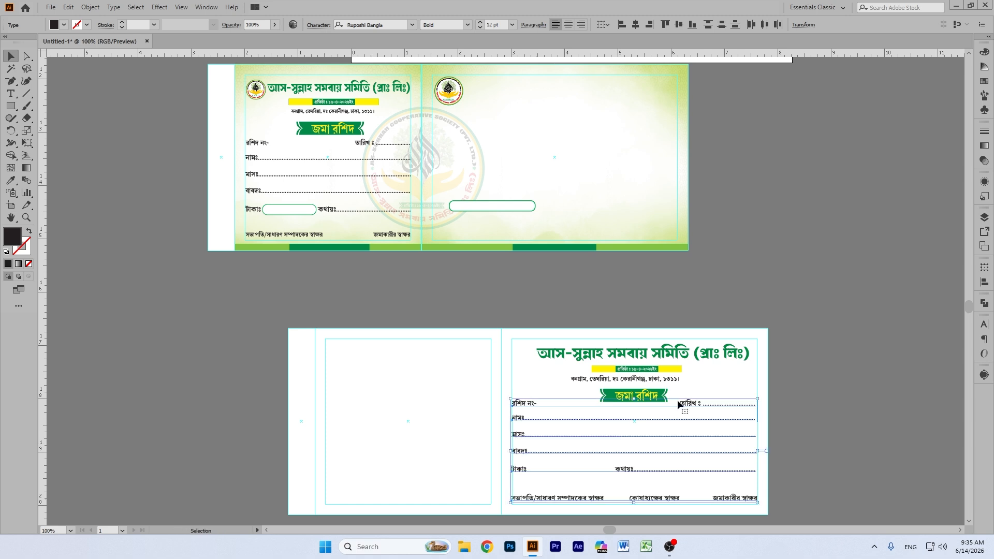
left_click(861, 360)
scroll(783, 328, "down", 3)
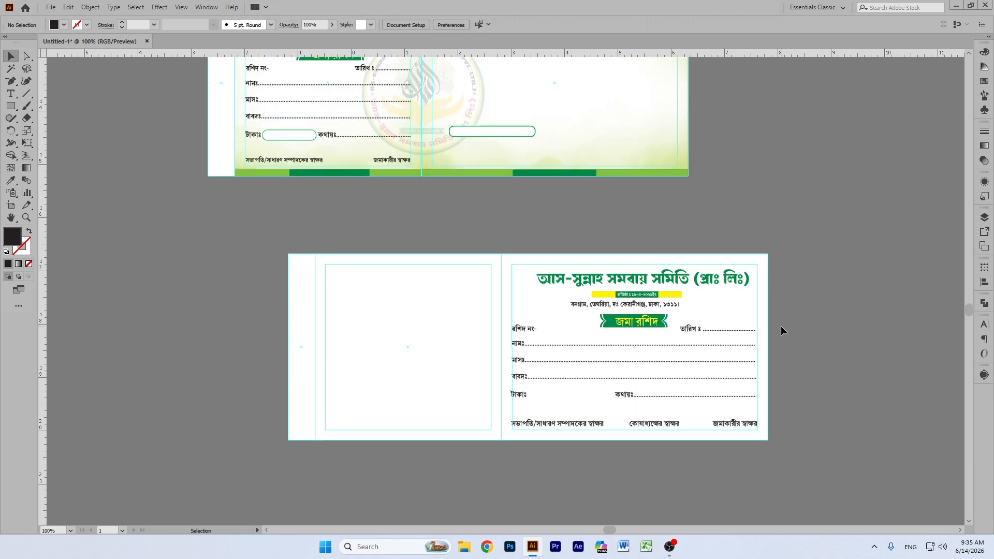
- Move the green-outlined rounded amount box beside the "টাকাঃ" label in the new main section
left_click_drag(611, 259, 564, 394)
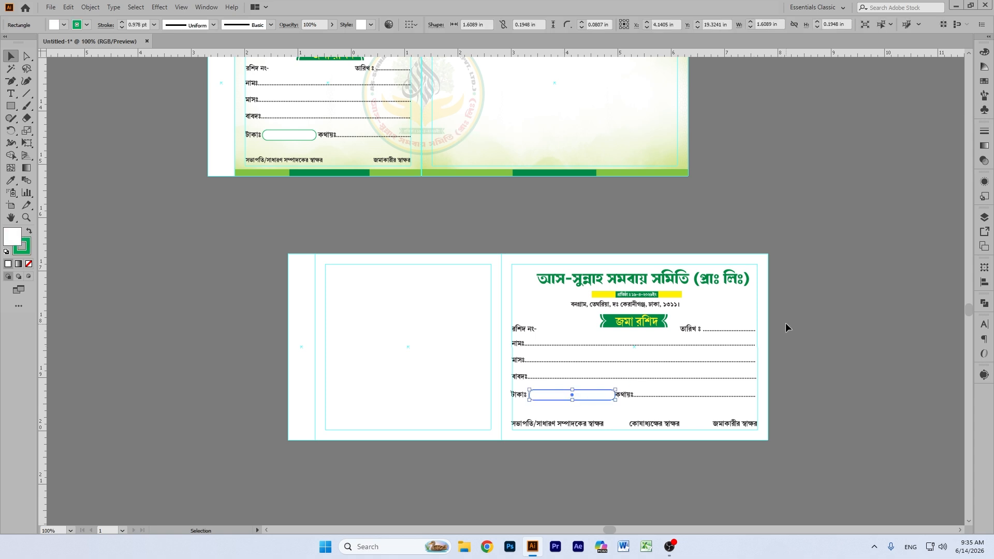
left_click(830, 309)
scroll(738, 196, "up", 2)
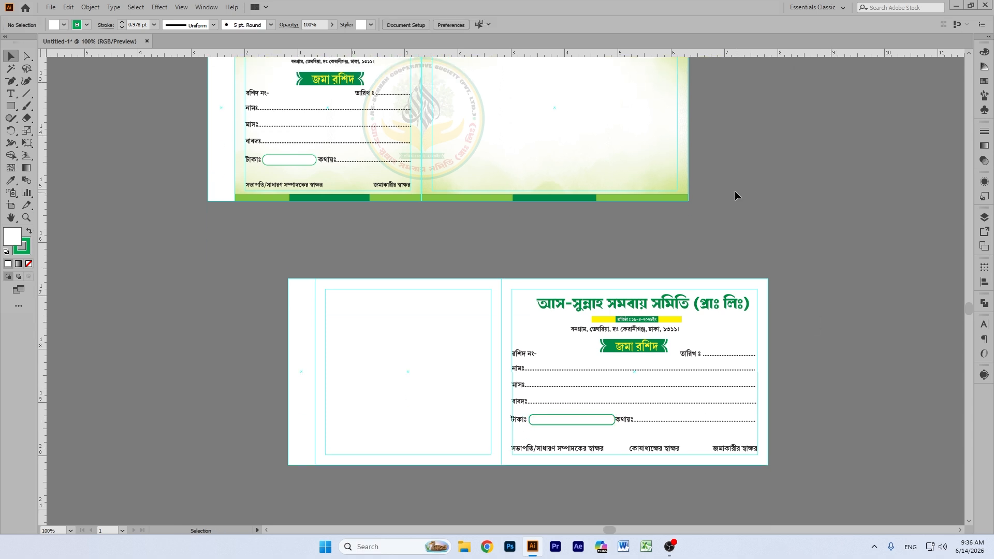
- Try to move the counterfoil's title, date strip, address and ribbon text into the new counterfoil section, and undo the move
scroll(733, 193, "up", 4)
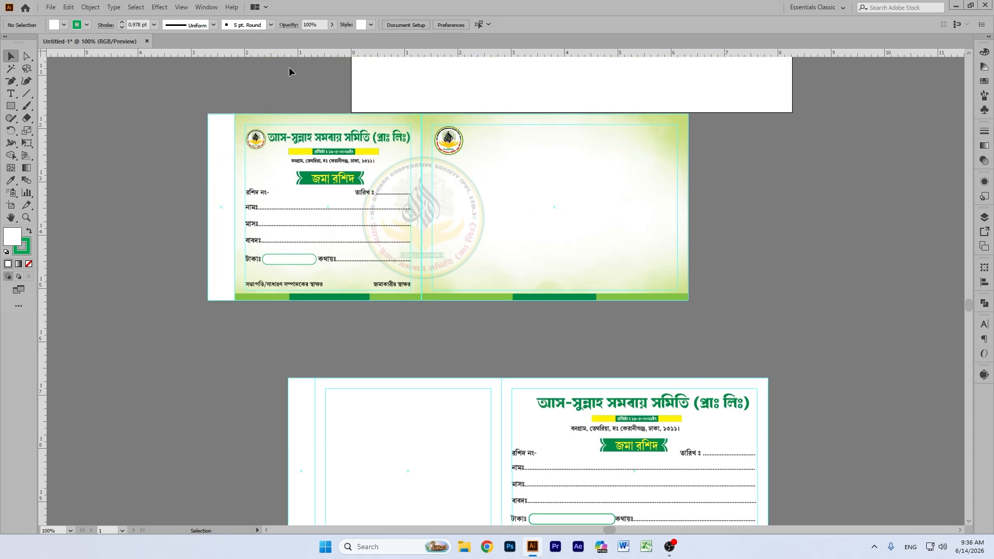
left_click(344, 137)
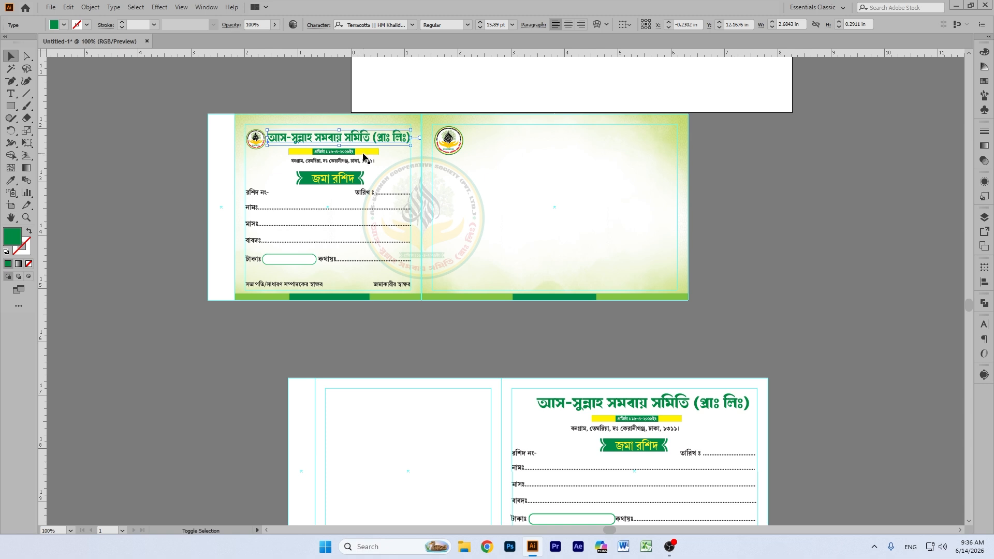
left_click(363, 153, "shift")
left_click(341, 163, "shift")
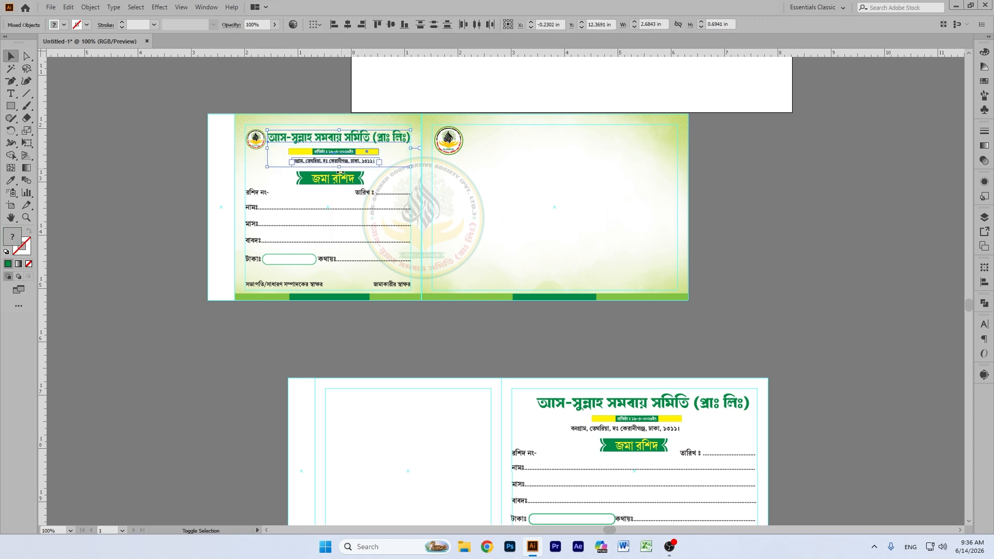
left_click(339, 181, "shift")
left_click_drag(340, 182, 409, 443)
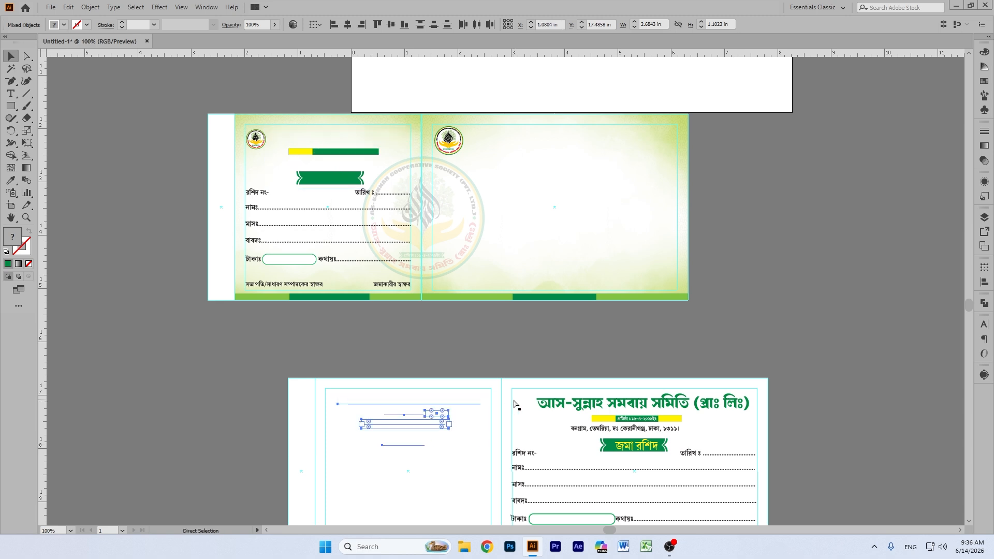
left_click(791, 296)
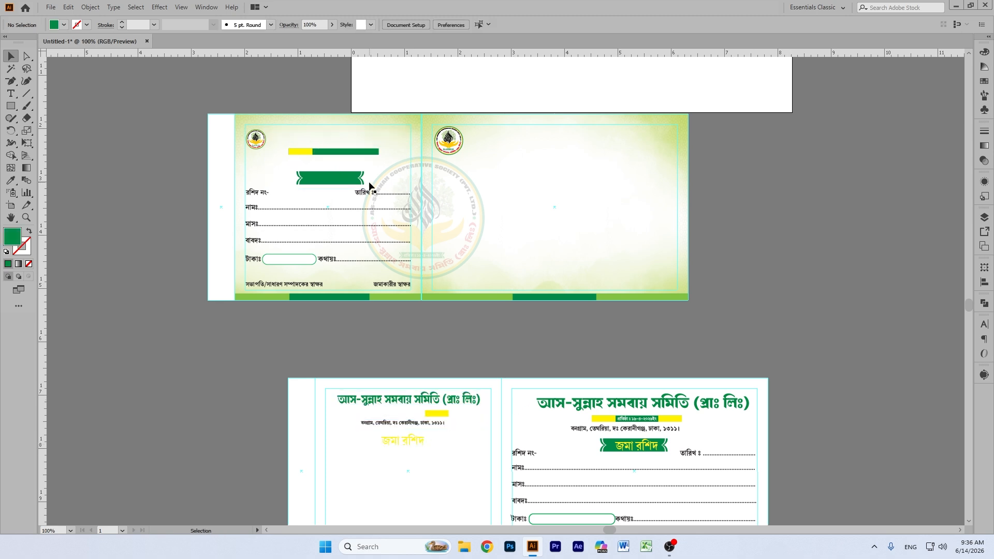
key("ctrl+z")
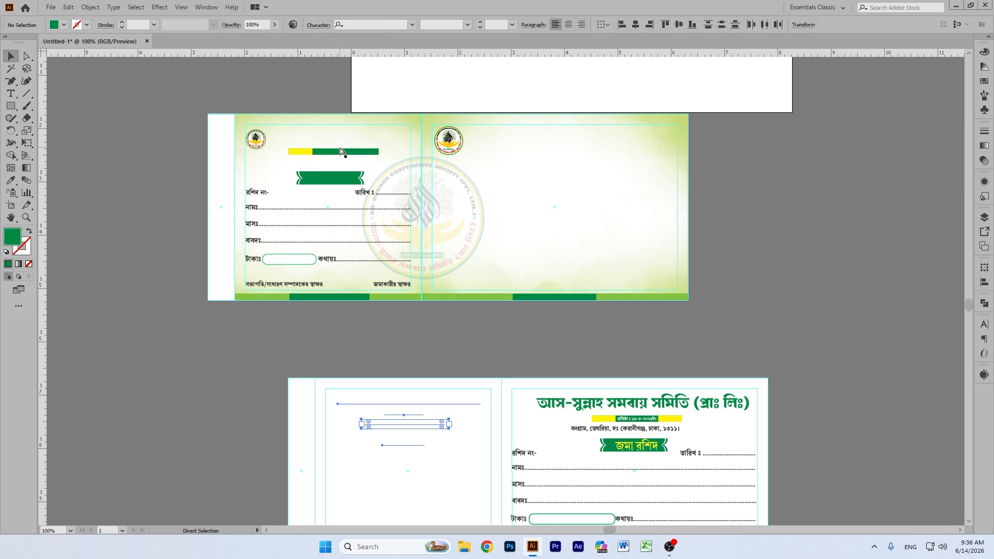
key("ctrl+z")
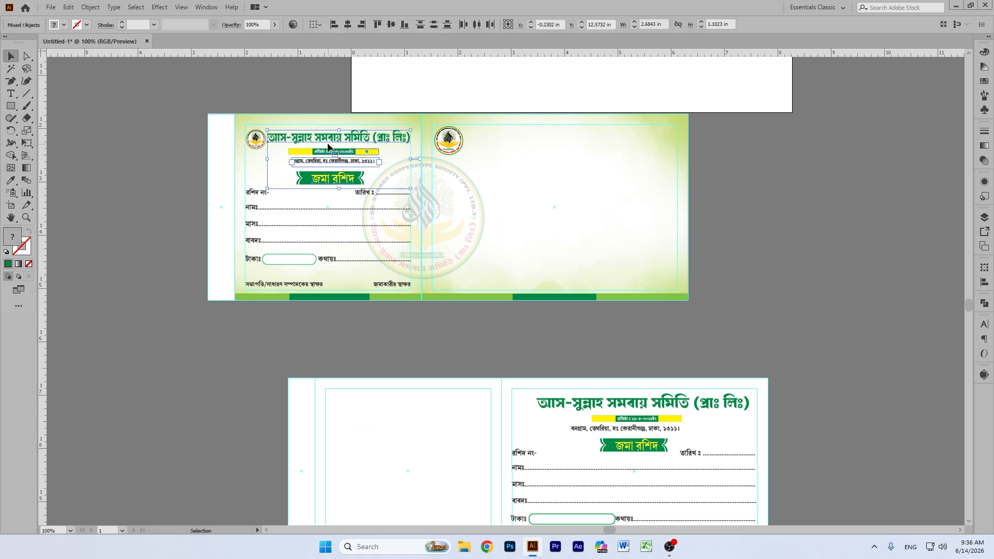
- Lock the selected background and frame objects behind the old counterfoil and move its small logo outside the receipt
left_click(184, 166)
left_click(269, 133)
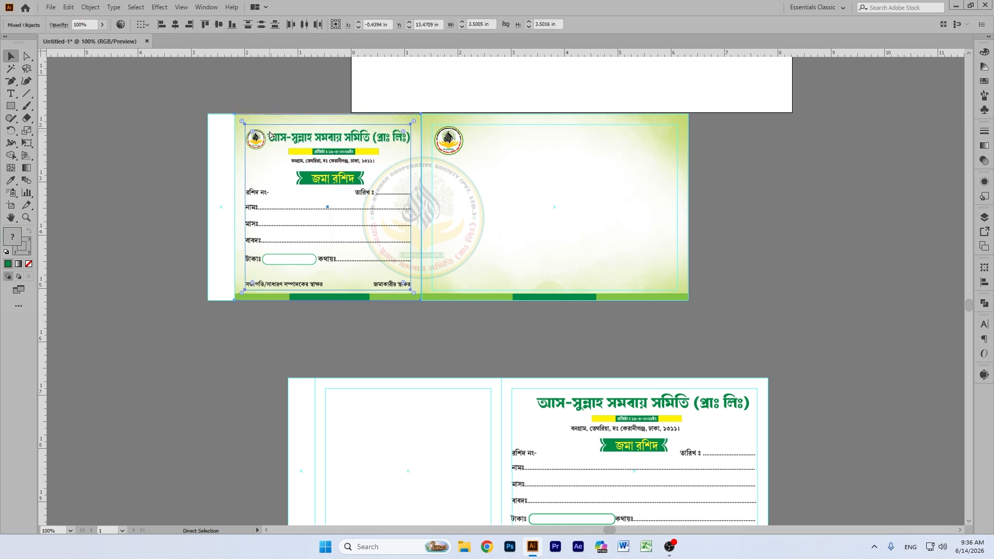
key("ctrl+2")
left_click_drag(255, 138, 140, 137)
- Move the counterfoil's complete header, including title, date strip, address and "জমা রশিদ" ribbon, into the new counterfoil section
left_click_drag(257, 132, 404, 447)
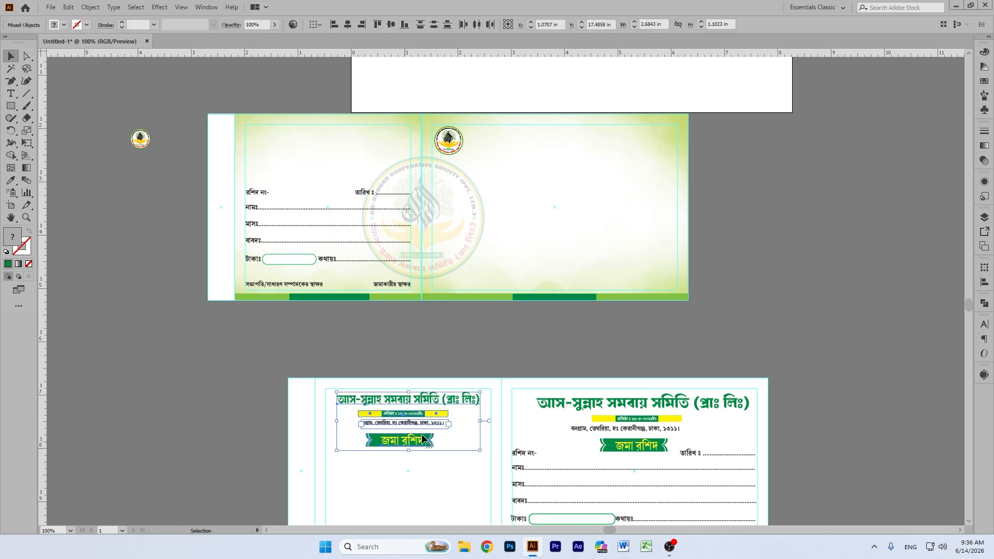
left_click(838, 275)
scroll(305, 200, "down", 3)
- Move the counterfoil's dotted field lines and rounded amount box together beneath the header in the new counterfoil section
left_click(257, 131)
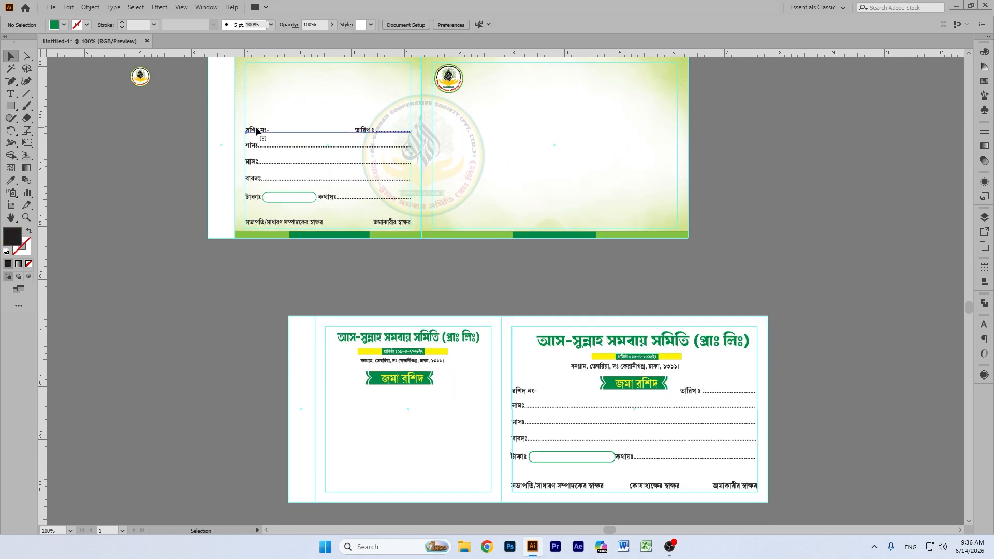
left_click(252, 147, "shift")
left_click(257, 197, "shift")
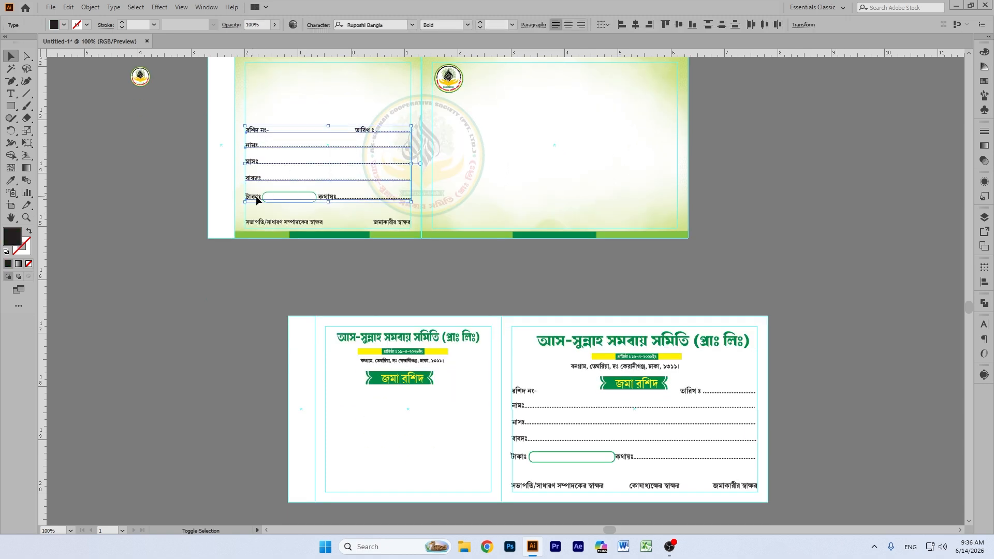
left_click(289, 198, "shift")
left_click_drag(288, 196, 369, 471)
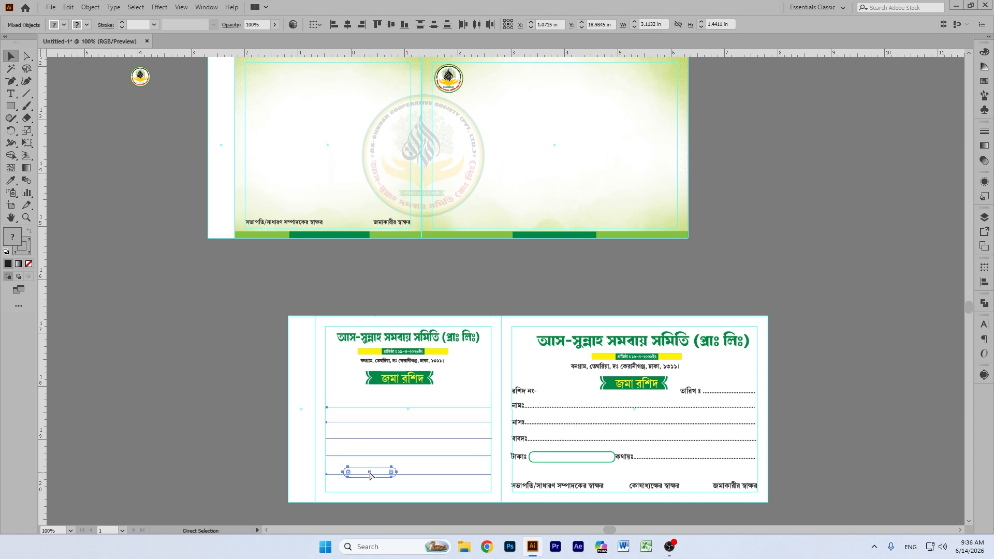
left_click(727, 301)
- Move the counterfoil's signature label line to the lower margin of the new counterfoil section
scroll(240, 224, "down", 2)
mouse_move(268, 163)
left_mouse_down()
mouse_move(350, 373)
mouse_move(345, 422)
left_mouse_up()
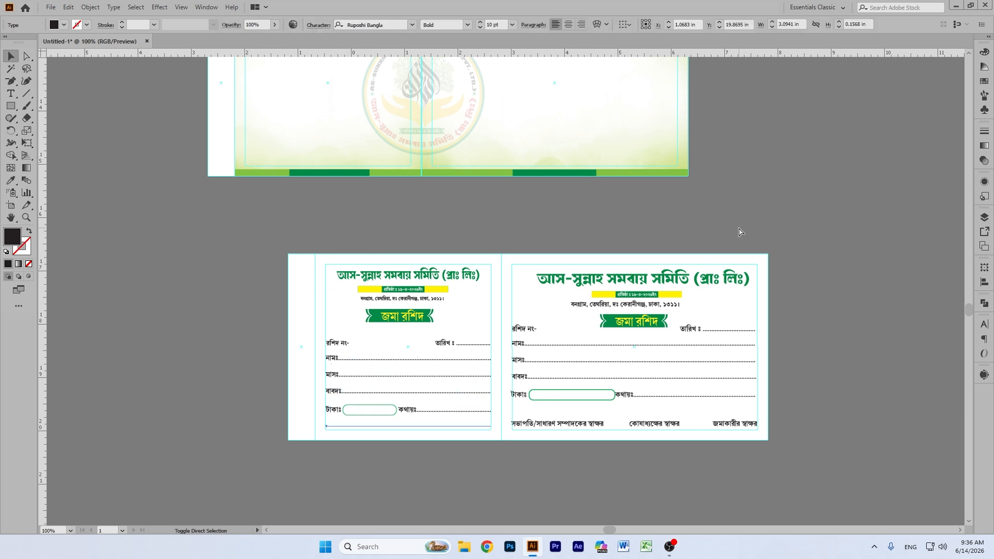
left_click(783, 203)
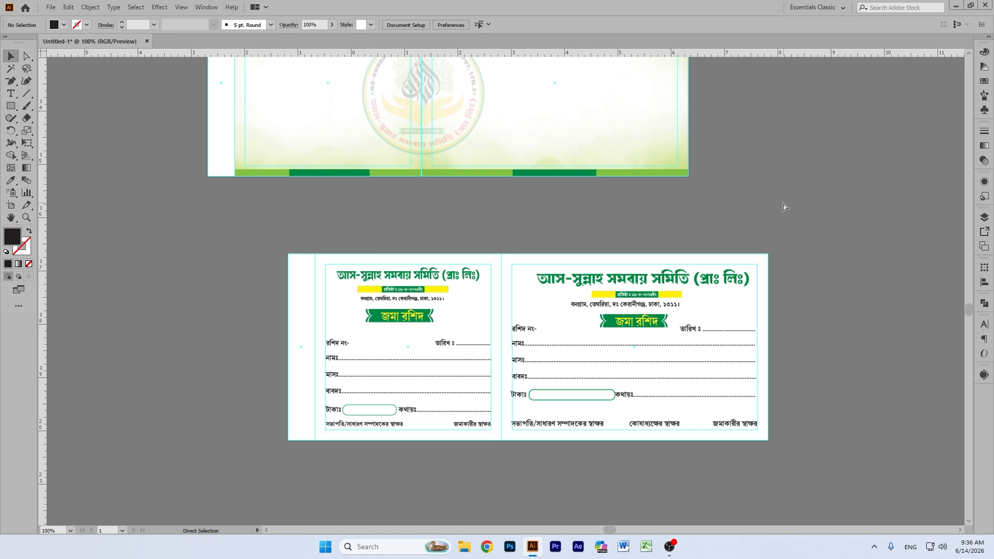
key("ctrl+plus")
scroll(537, 247, "down", 3)
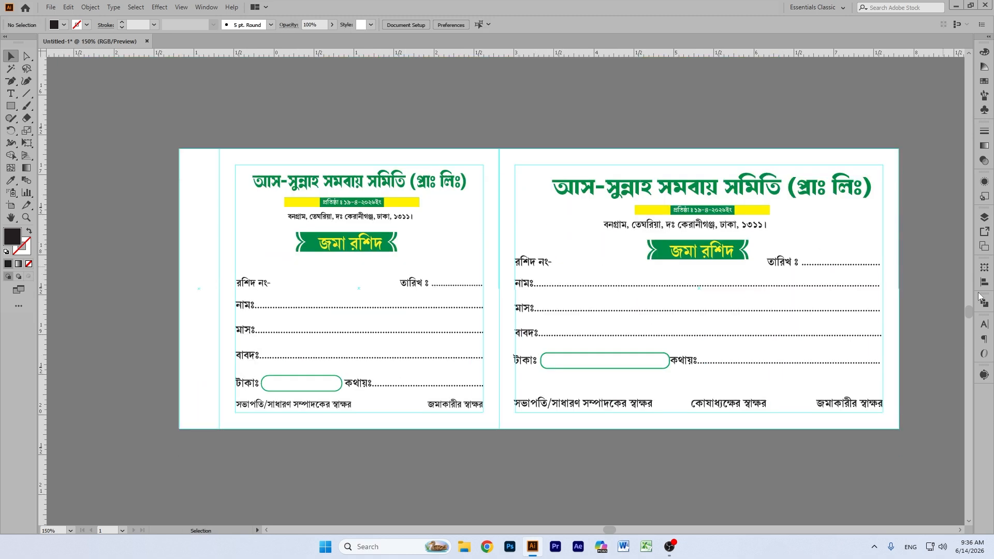
scroll(591, 212, "down", 3)
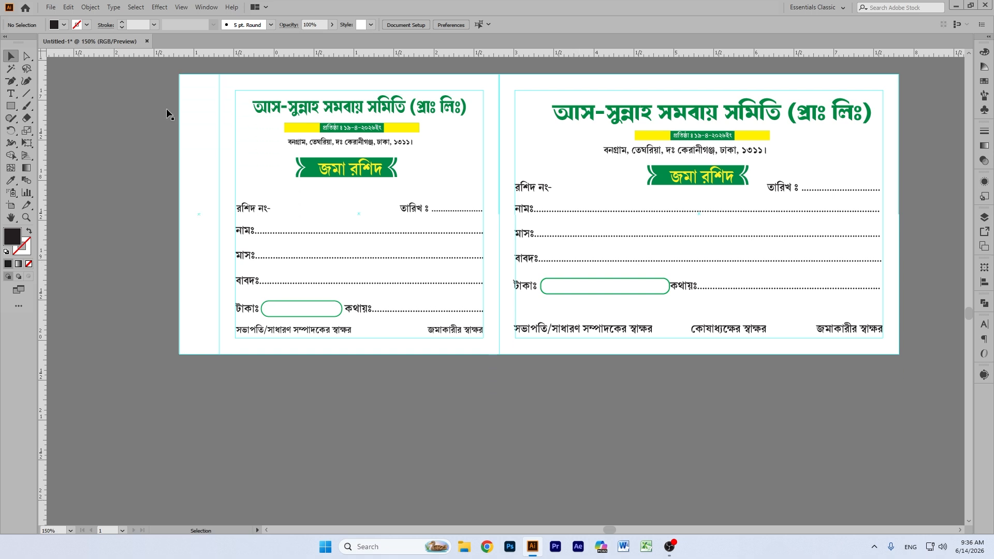
- Duplicate the complete two-section receipt with its guides and place the copy directly below the original
left_click(26, 218)
left_click(12, 217)
scroll(647, 193, "right", 2)
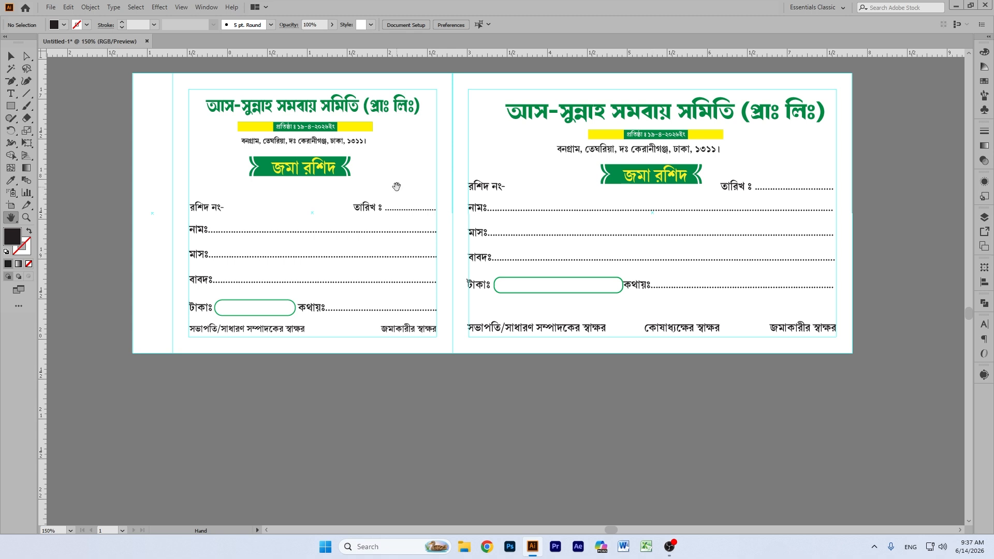
left_click(11, 56)
key("ctrl+a")
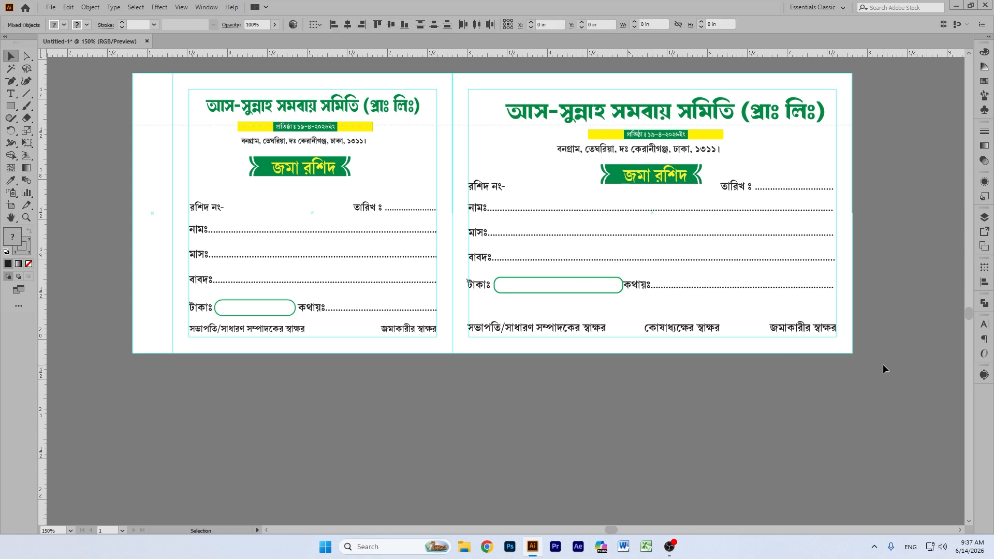
scroll(531, 227, "down", 3)
key("super")
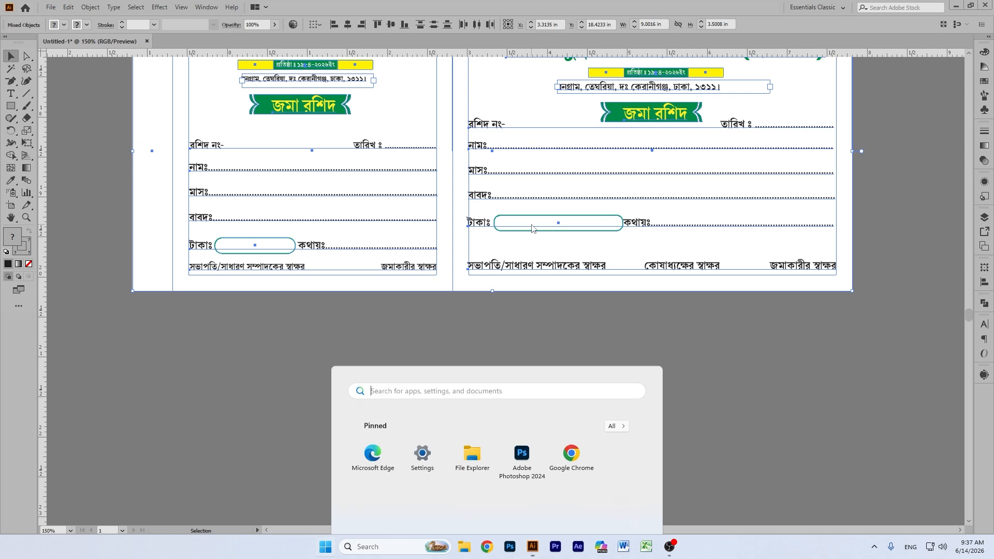
left_click(905, 353)
left_click_drag(517, 195, 525, 498)
scroll(539, 480, "down", 2)
scroll(539, 461, "down", 1)
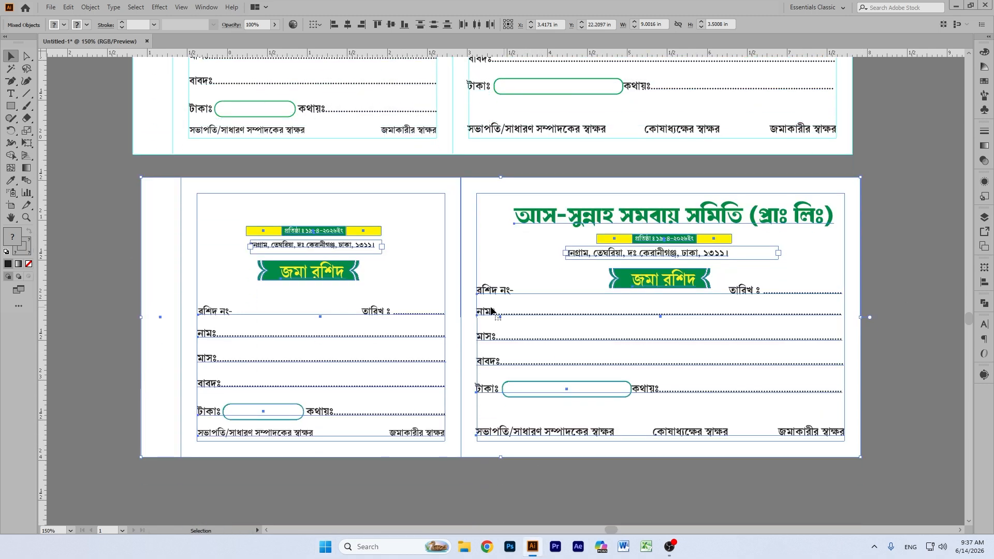
left_click_drag(478, 309, 478, 326)
left_click(879, 267)
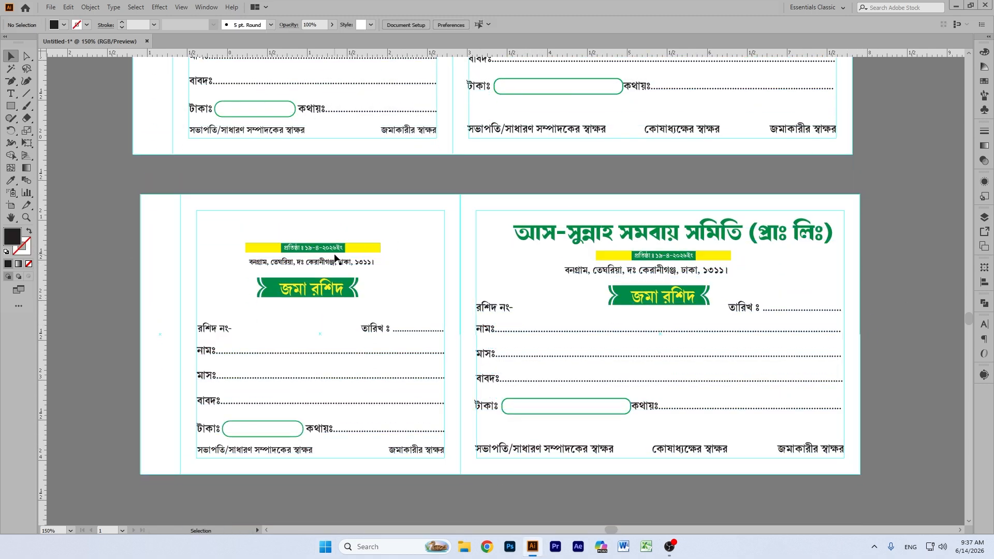
- Delete the date text, green and yellow date strip pieces and address line from the duplicate's counterfoil
left_click(336, 248)
key("Delete")
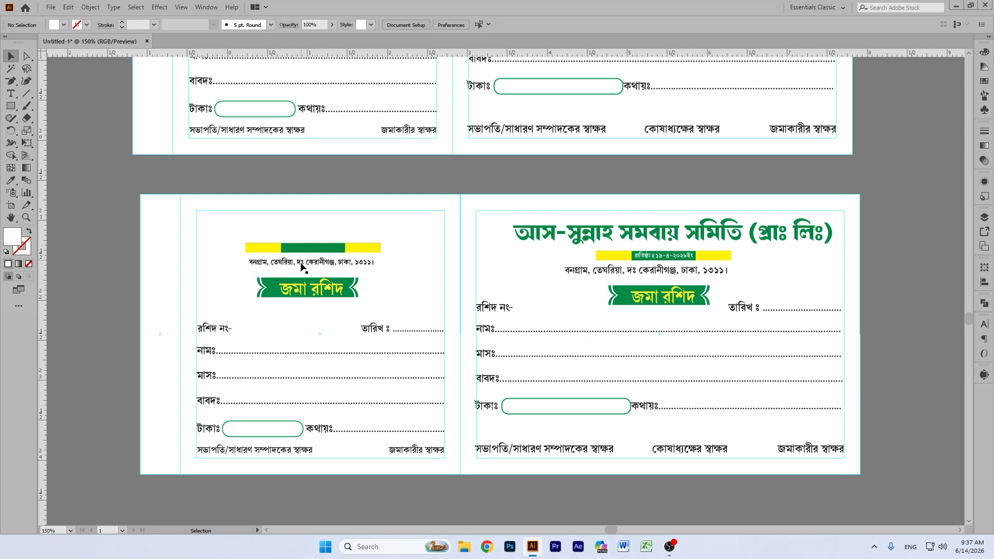
left_click(293, 249)
key("Delete")
left_click(281, 248)
key("Delete")
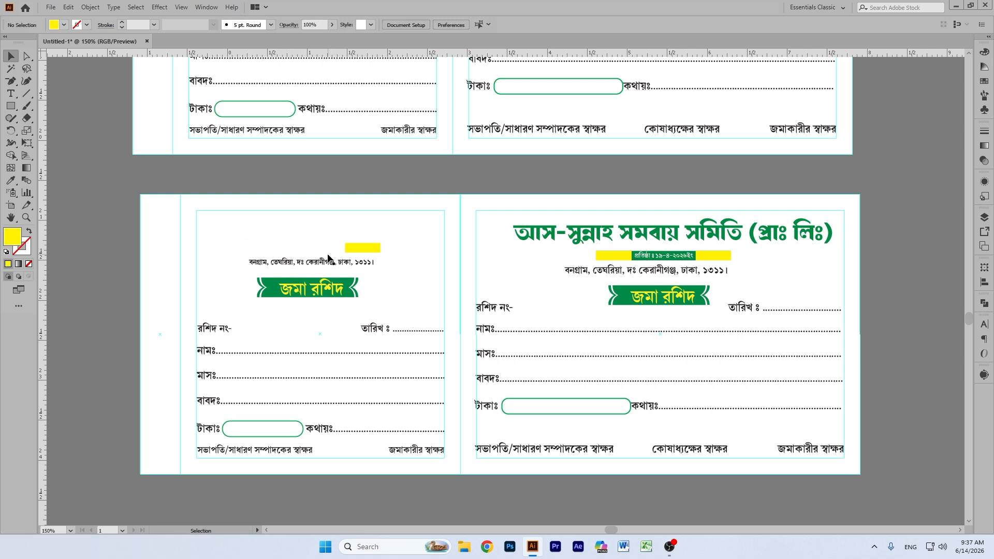
left_click(356, 249)
key("Delete")
left_click(325, 261)
key("Delete")
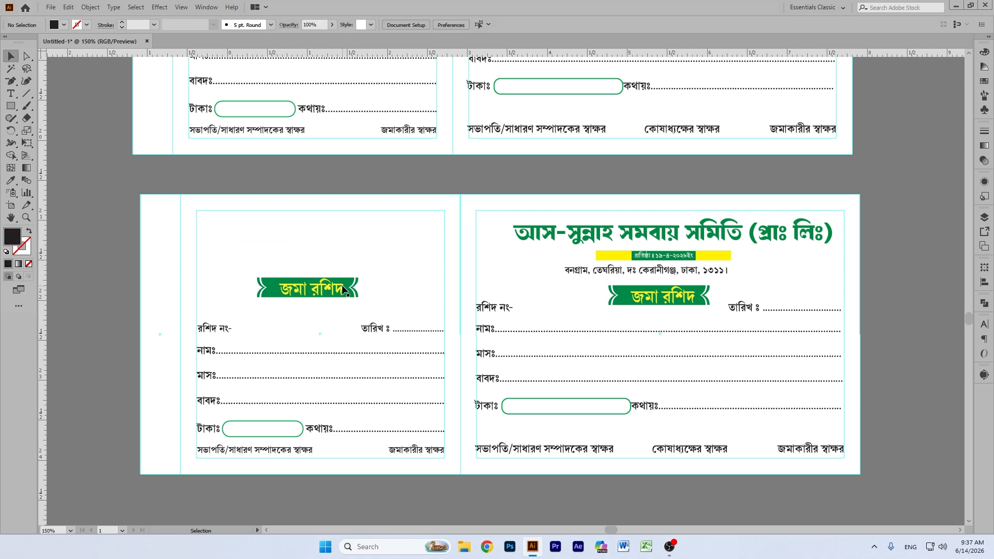
- Delete the "জমা রশিদ" ribbon, field lines, amount box and signature labels from the duplicate's counterfoil
left_click(343, 284)
key("Delete")
left_click(215, 327)
key("Delete")
left_click(212, 357)
key("Delete")
left_click(207, 430)
key("Delete")
left_click(253, 436)
key("Delete")
left_click(251, 450)
key("Delete")
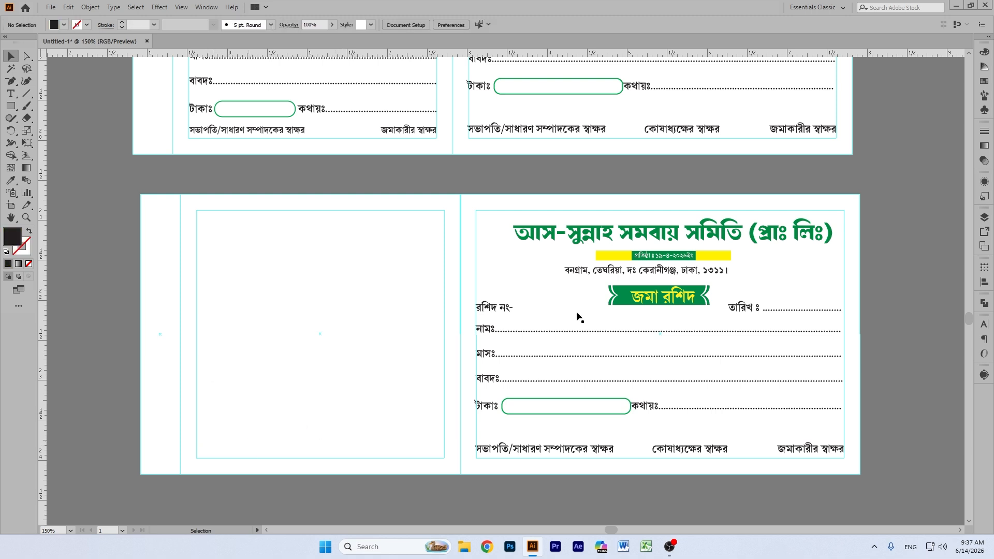
- Copy the main section's receipt number and date line into the empty counterfoil and scale it to the frame width
left_click(506, 309)
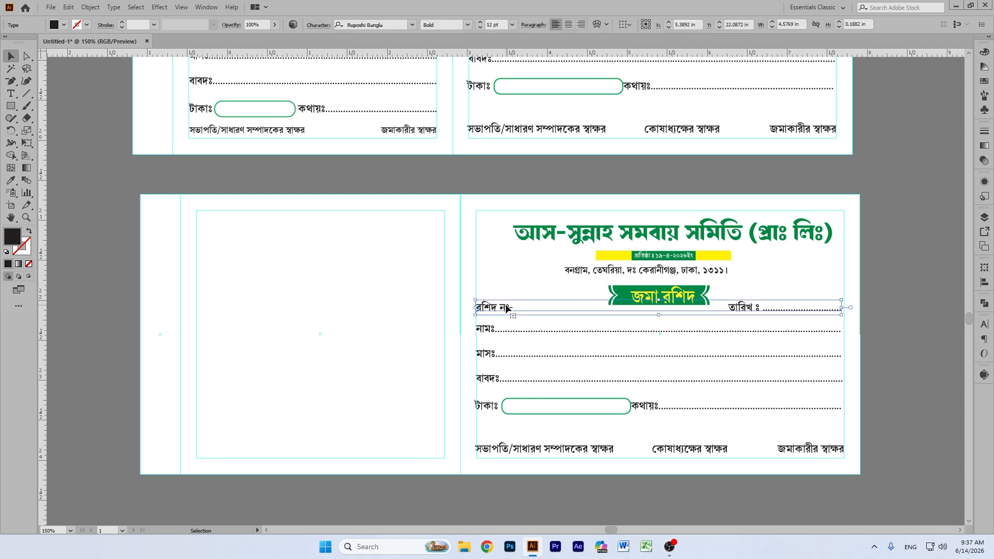
left_click_drag(507, 307, 223, 296)
left_click_drag(453, 298, 456, 309)
left_click_drag(562, 309, 444, 310)
left_click(888, 220)
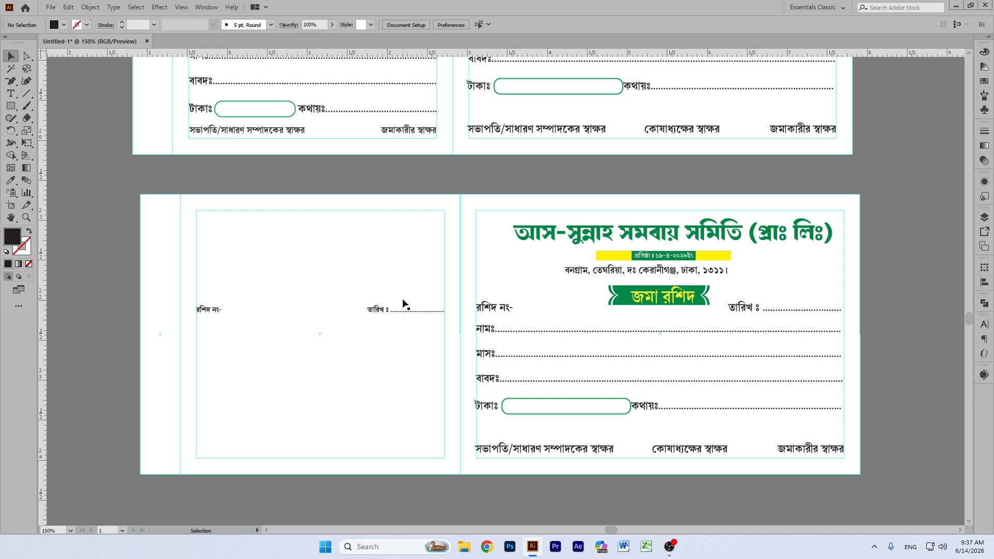
- Copy the "নামঃ", "মাসঃ" and "বাবদঃ" dotted lines into the counterfoil and scale them down toward its frame width
left_click(488, 309)
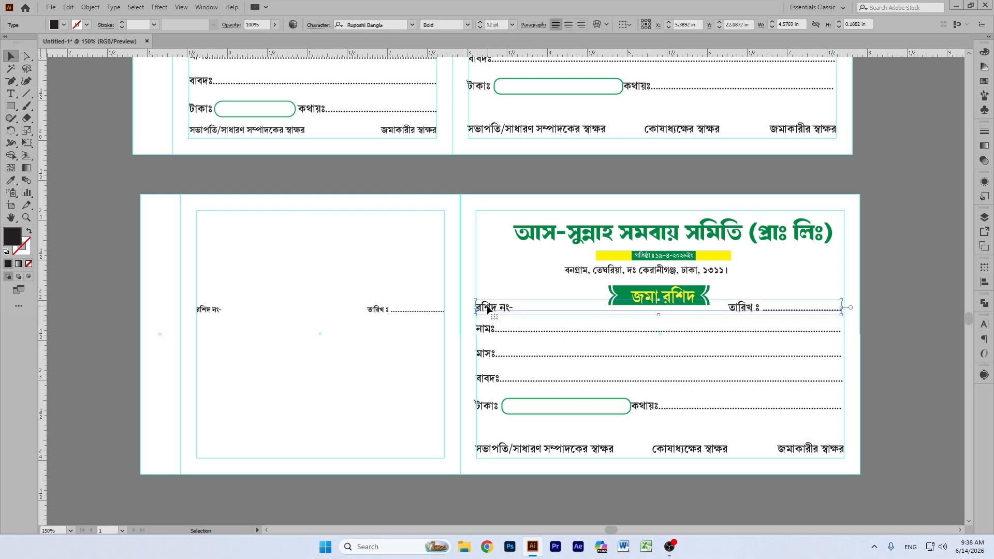
left_click_drag(486, 335, 206, 353)
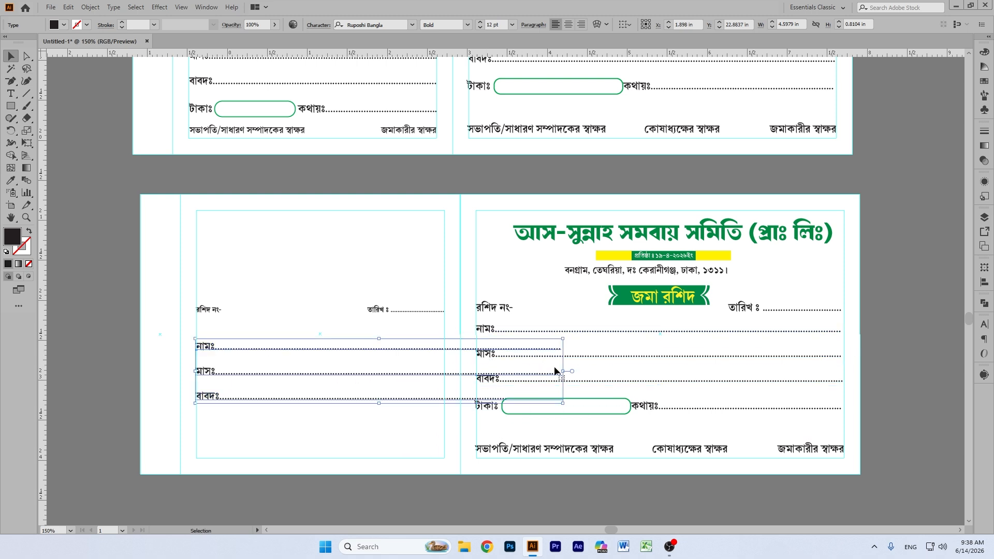
left_click_drag(563, 371, 447, 373)
left_click(911, 310)
left_click_drag(202, 368, 203, 355)
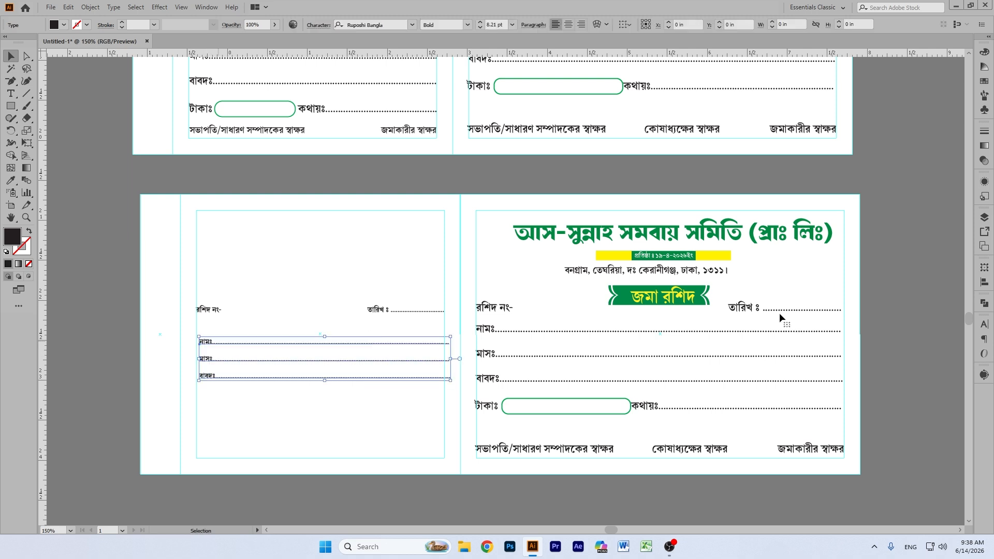
left_click_drag(208, 347, 206, 347)
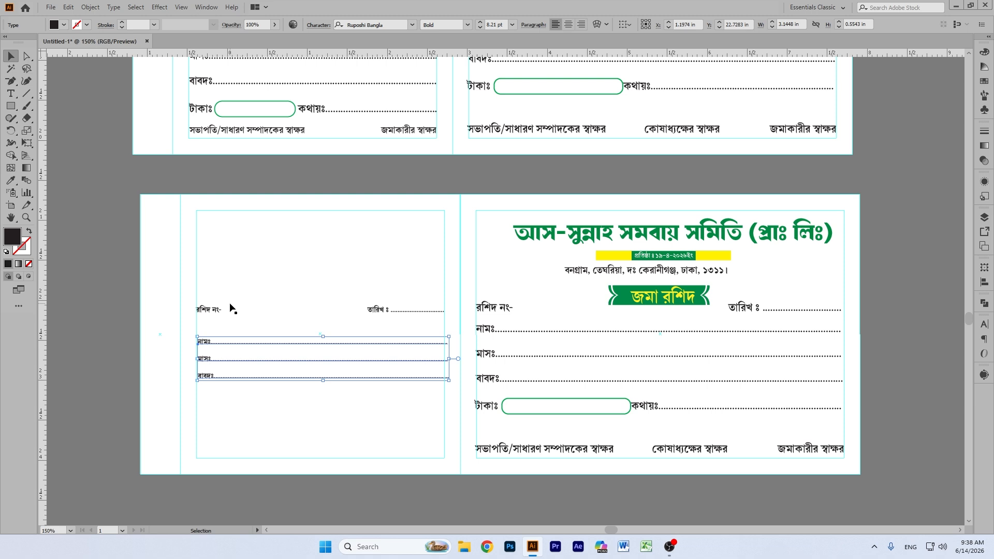
- Delete the scaled-down field lines and the receipt number and date line from the counterfoil
key("Delete")
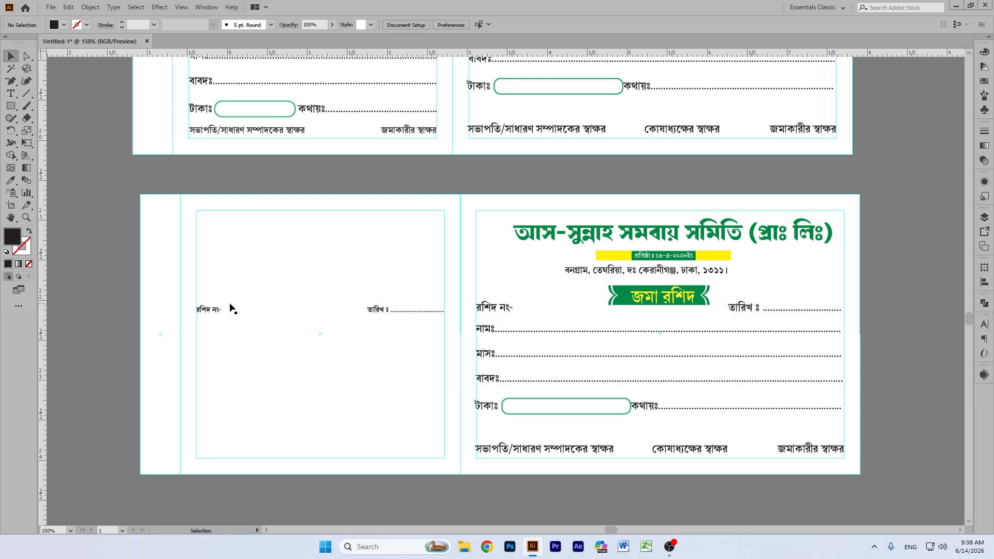
left_click(216, 310)
key("Delete")
- Copy the main section's green title into the top of the counterfoil and scale it to fit within the frame
left_click(603, 235)
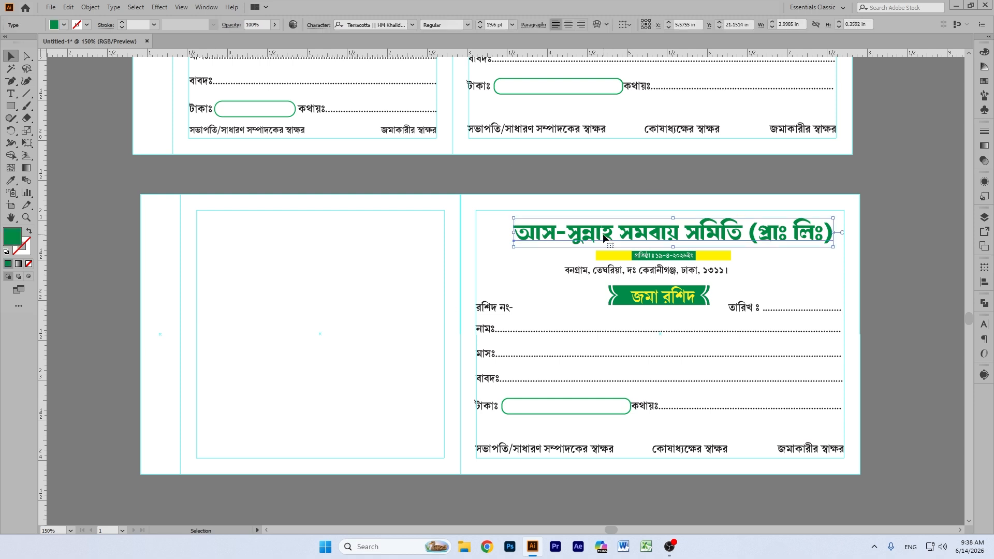
left_click_drag(603, 235, 278, 237)
left_click_drag(507, 233, 433, 233)
left_click_drag(330, 230, 343, 232)
left_click(713, 191)
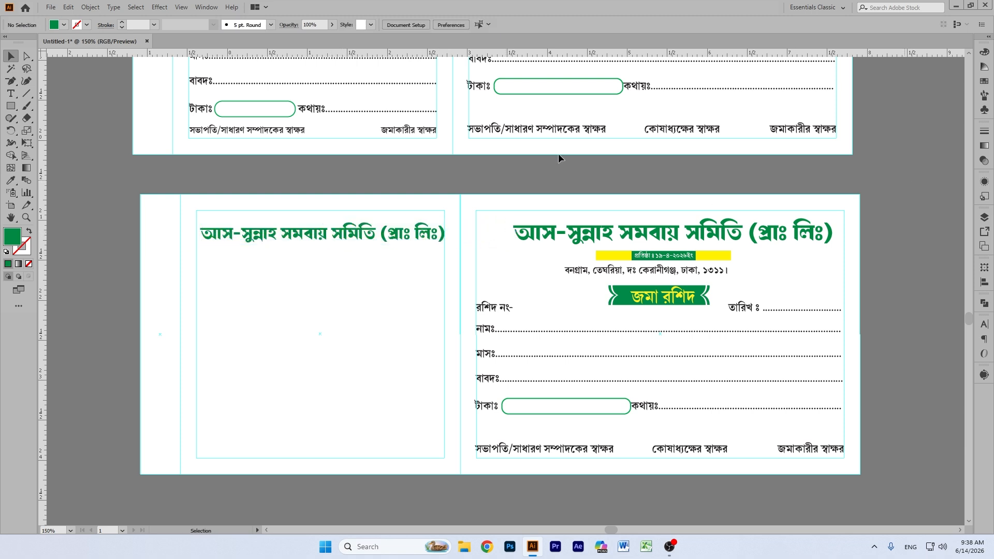
- Place horizontal guides across the duplicate receipt at the title, date strip, ribbon, receipt number line, "বাবদঃ" line, amount box and signature labels
left_click_drag(431, 54, 480, 243)
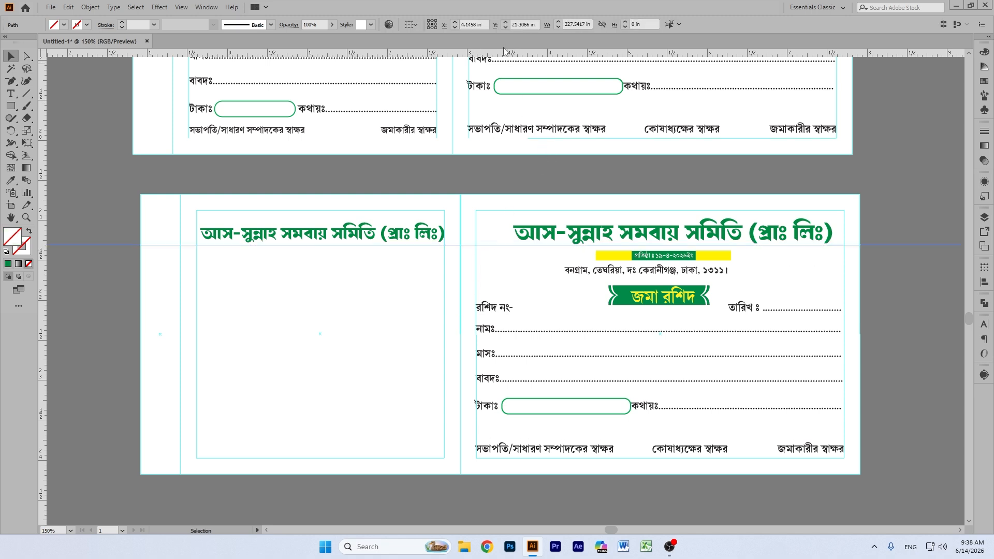
left_click_drag(502, 54, 528, 261)
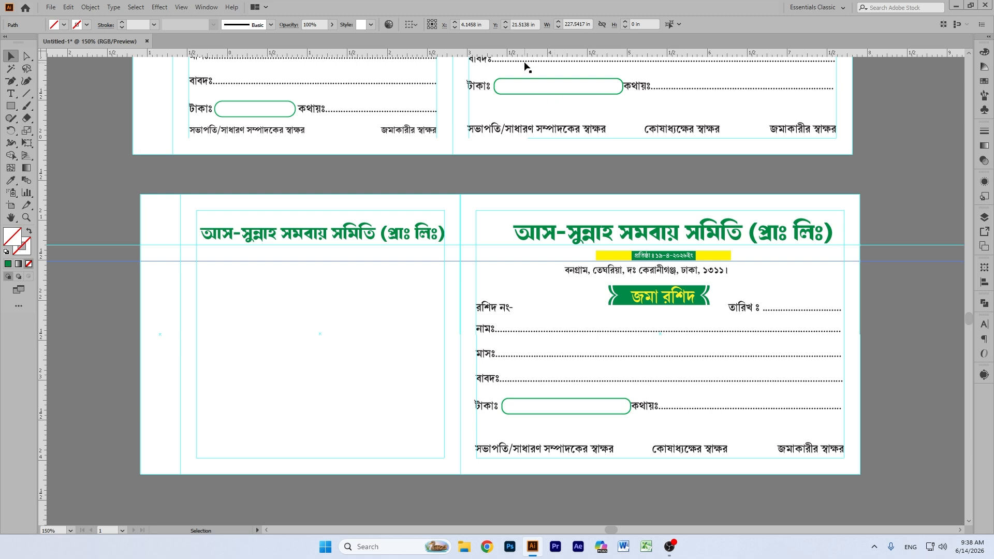
left_click_drag(531, 49, 575, 314)
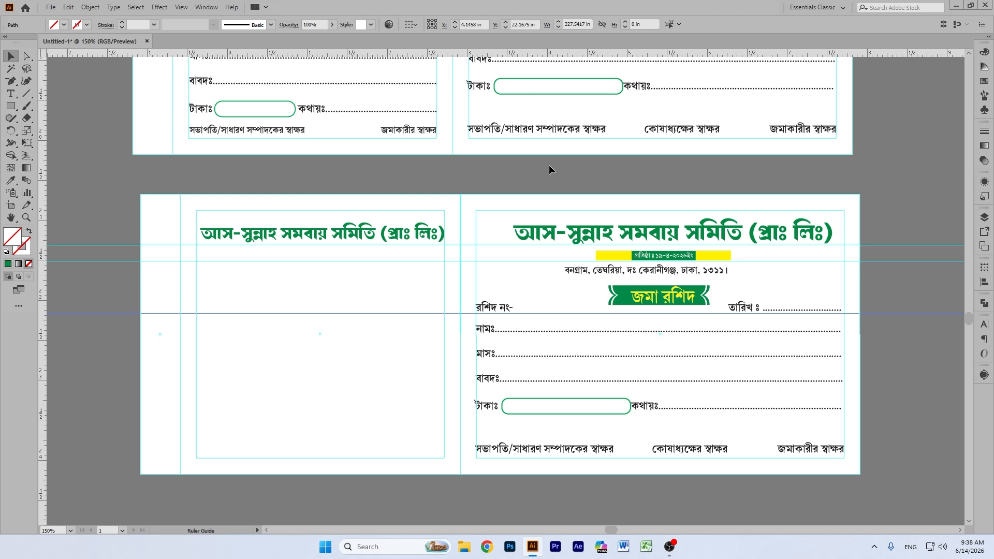
left_click_drag(576, 309, 577, 303)
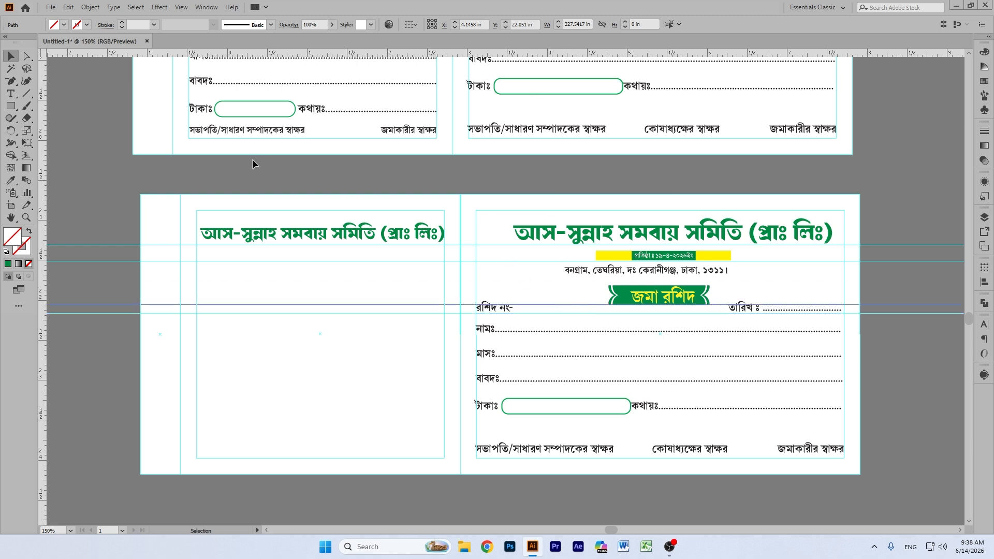
left_click_drag(495, 54, 503, 414)
left_click_drag(435, 54, 471, 442)
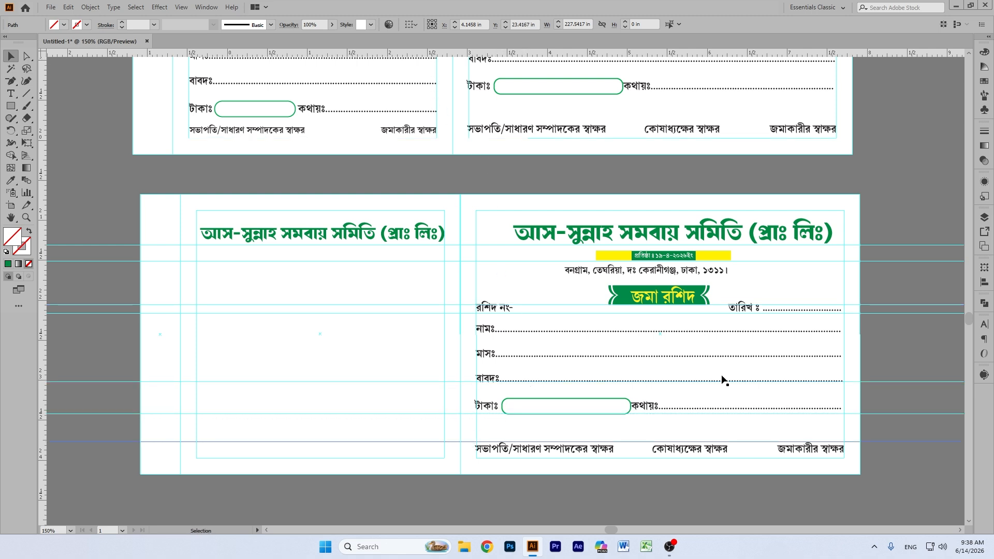
left_click(885, 195)
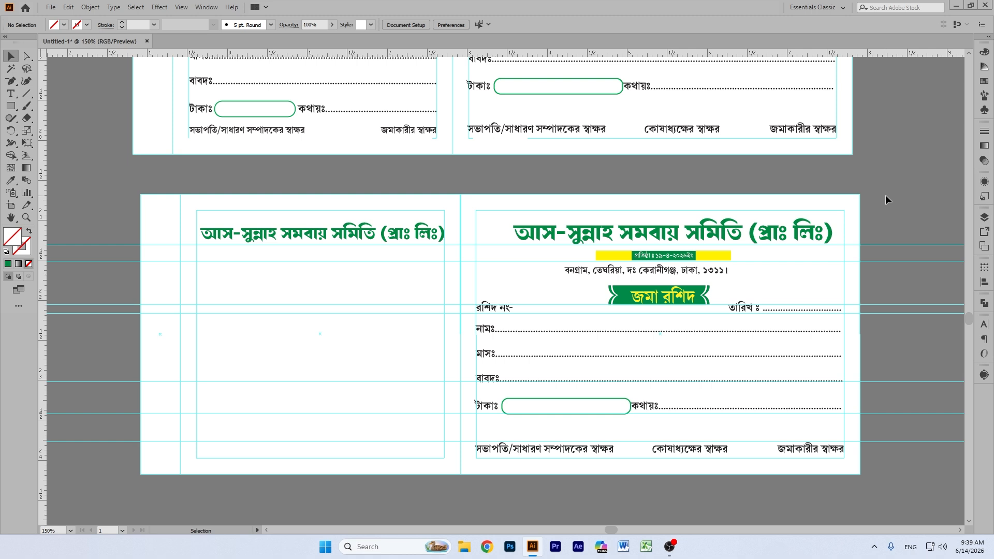
- Try to group the main section's date strip pieces and move them toward the counterfoil
left_click(611, 259)
left_click(690, 254, "shift")
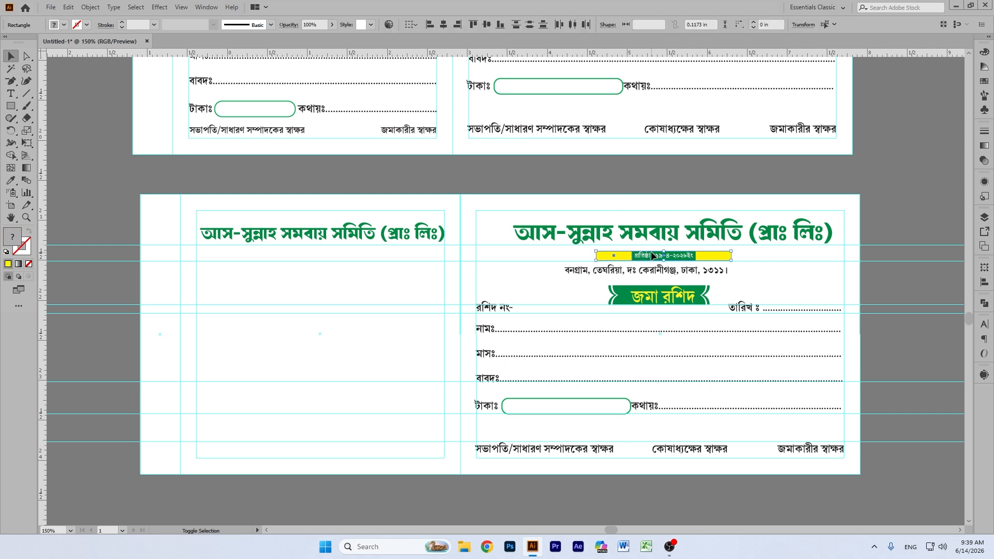
key("ctrl+g")
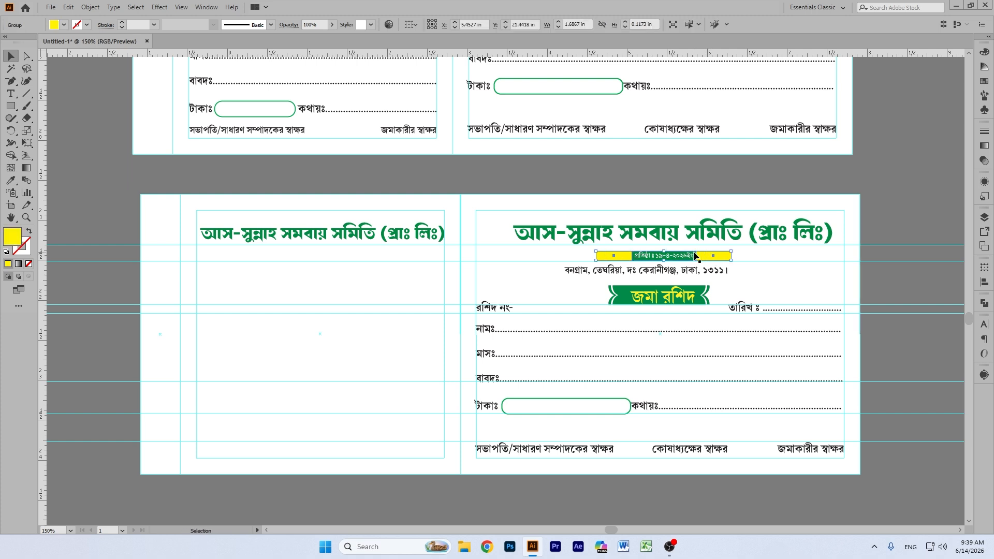
left_click_drag(694, 256, 620, 260)
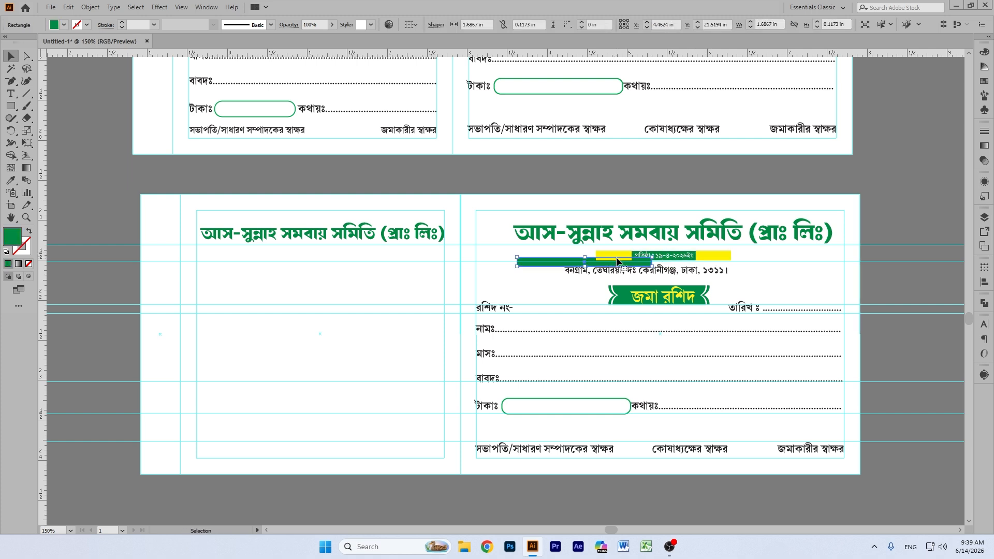
key("ctrl+z")
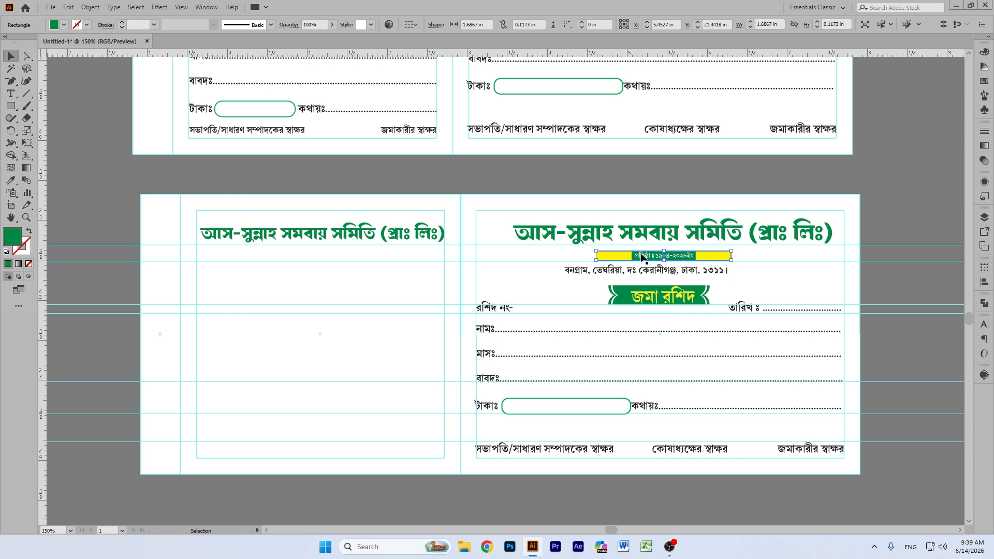
left_click(641, 255)
left_click(905, 168)
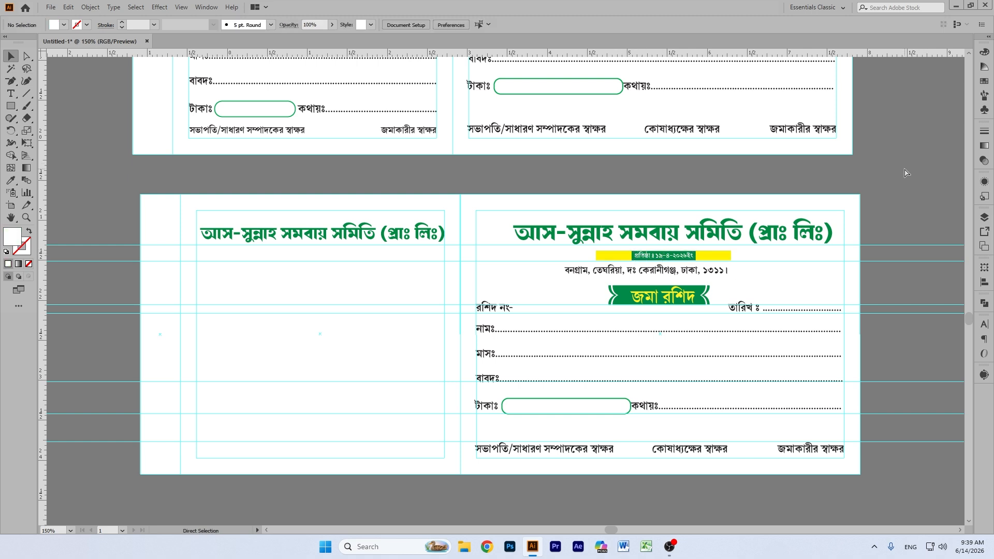
- Try to group the main section's date strip with its date text and move it up toward the title
key("ctrl+plus")
key("ctrl+plus")
key("ctrl+plus")
key("ctrl+plus")
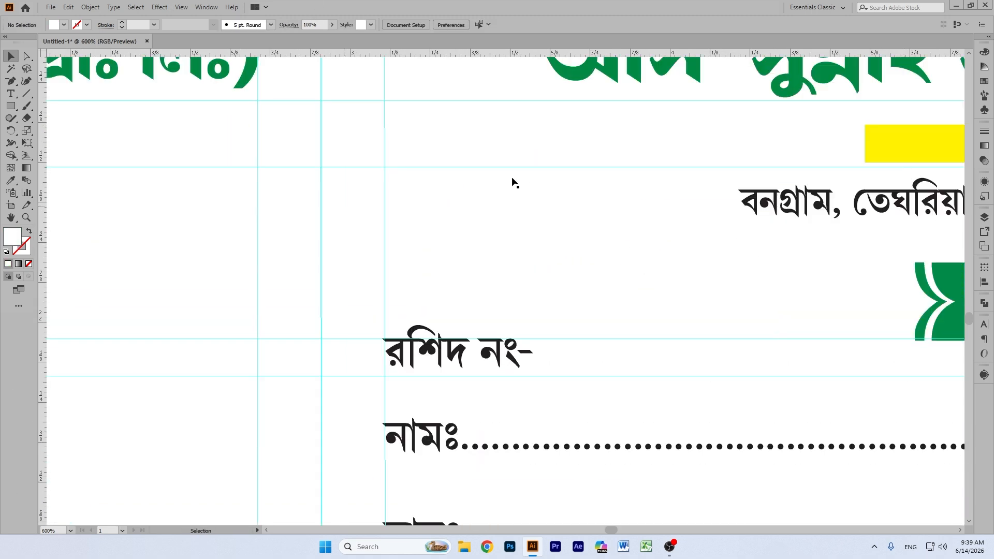
left_click(11, 217)
left_click_drag(880, 222, 95, 243)
left_click_drag(467, 203, 771, 260)
left_click(11, 56)
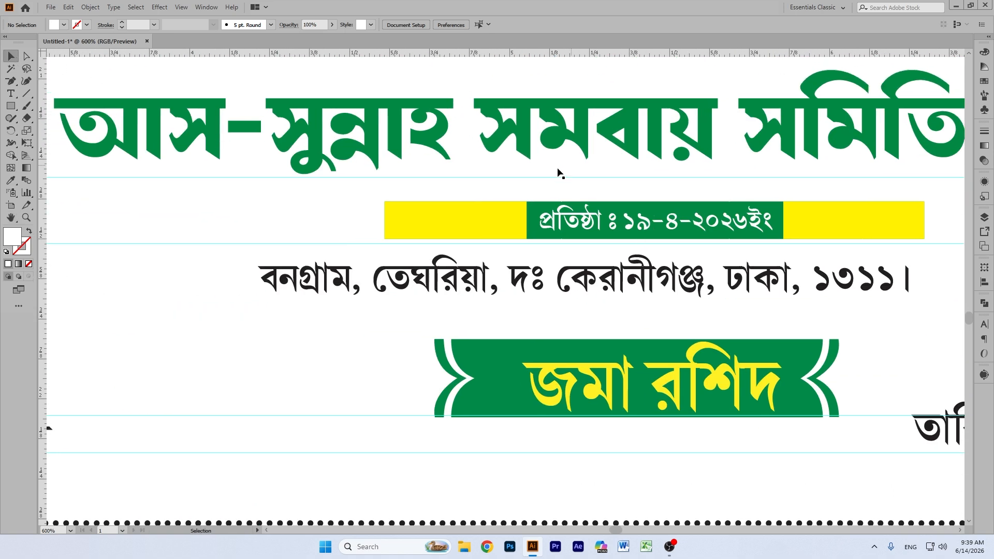
left_click(455, 235)
left_click(535, 202, "shift")
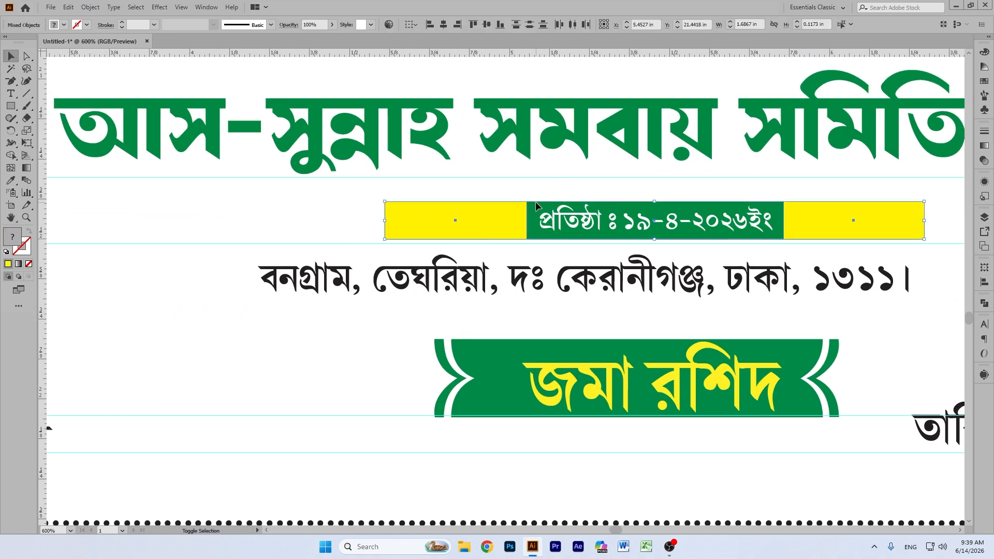
key("a")
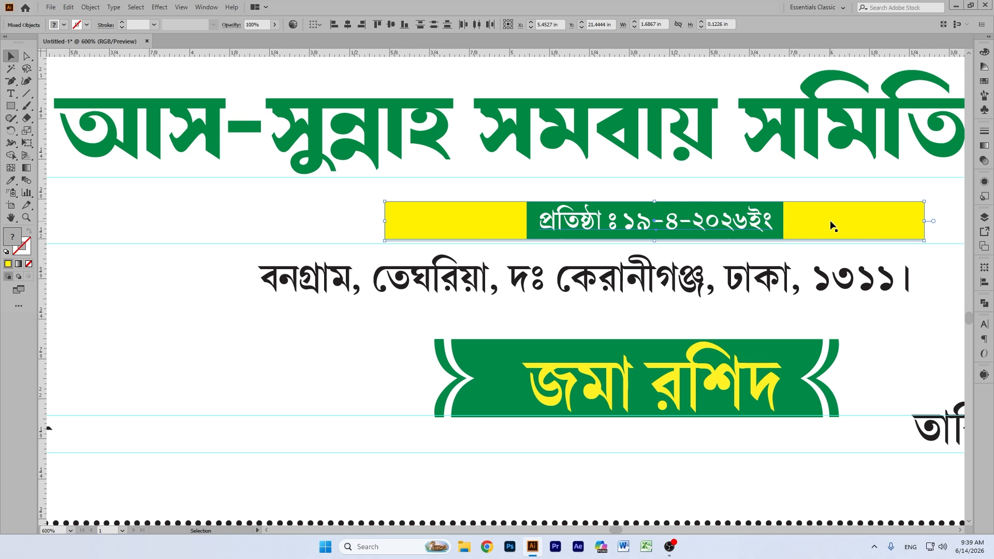
left_click_drag(834, 226, 834, 187)
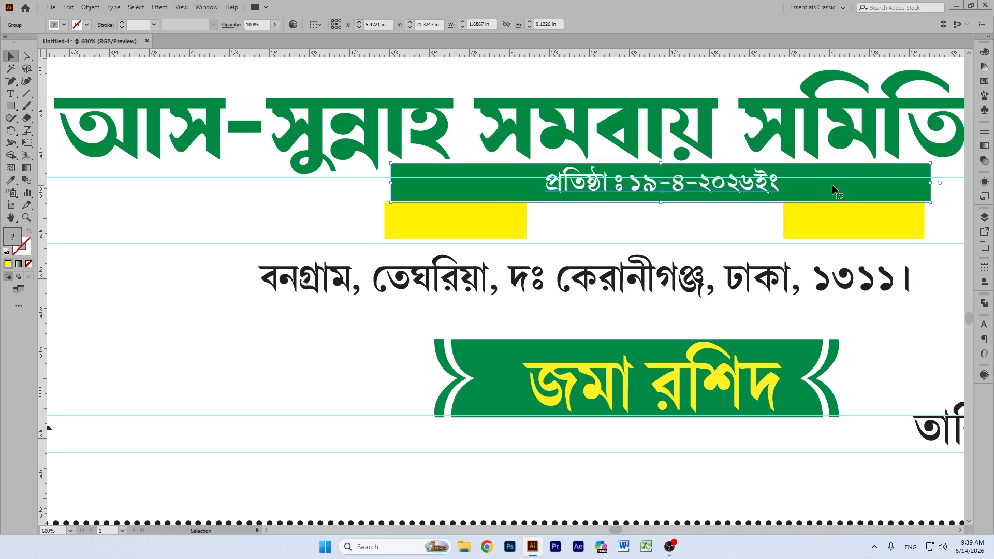
key("ctrl+z")
key("ctrl+z")
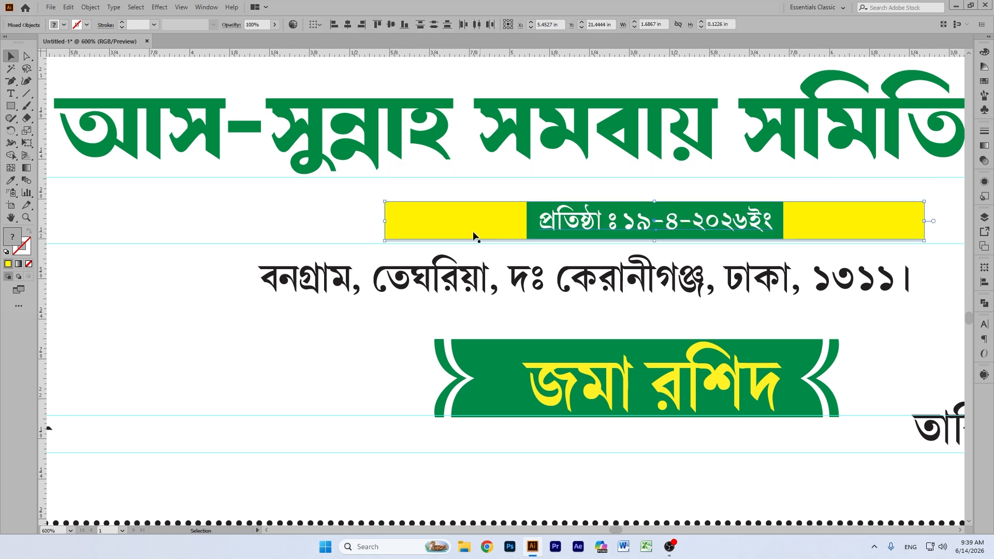
- Try to regroup the main section's date strip pieces and shift its yellow end blocks downward
left_click(465, 229)
left_click(271, 222)
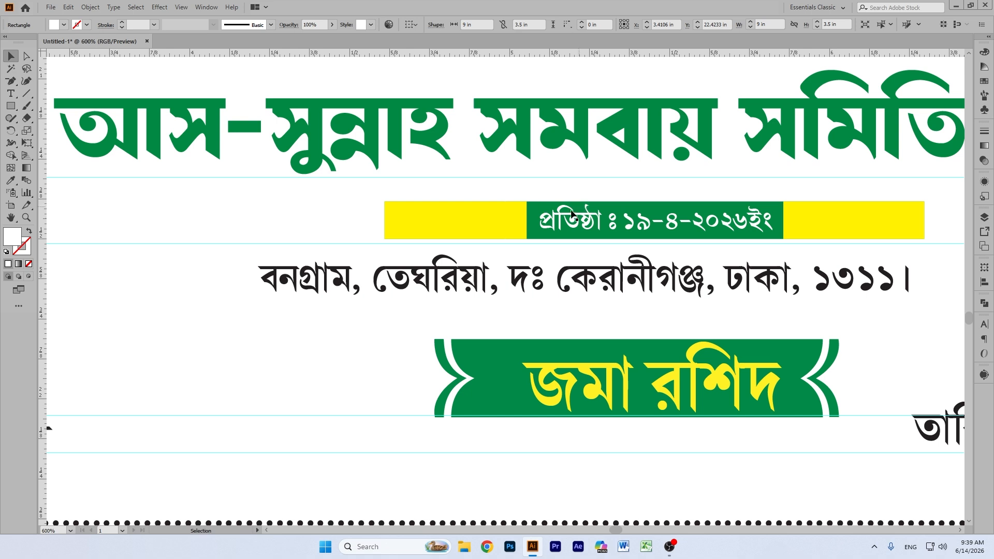
left_click(542, 213)
left_click(519, 224, "shift")
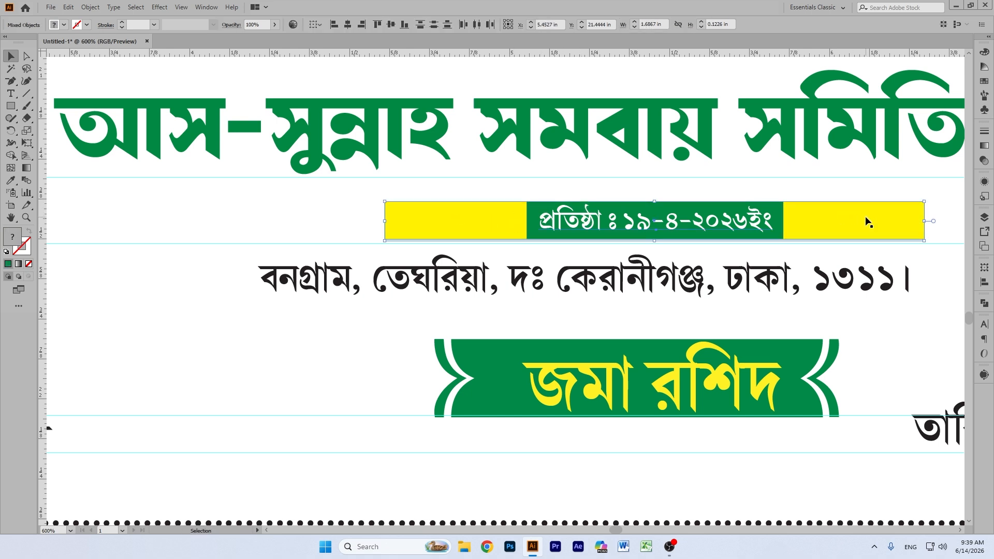
key("ctrl+g")
key("ctrl+z")
left_click(261, 233)
left_click_drag(484, 218, 484, 242)
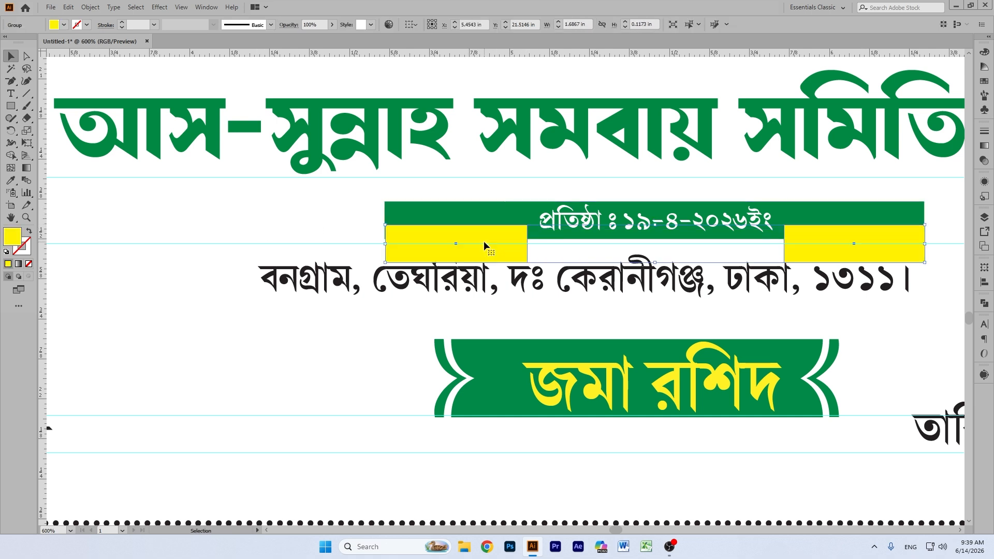
key("ctrl+z")
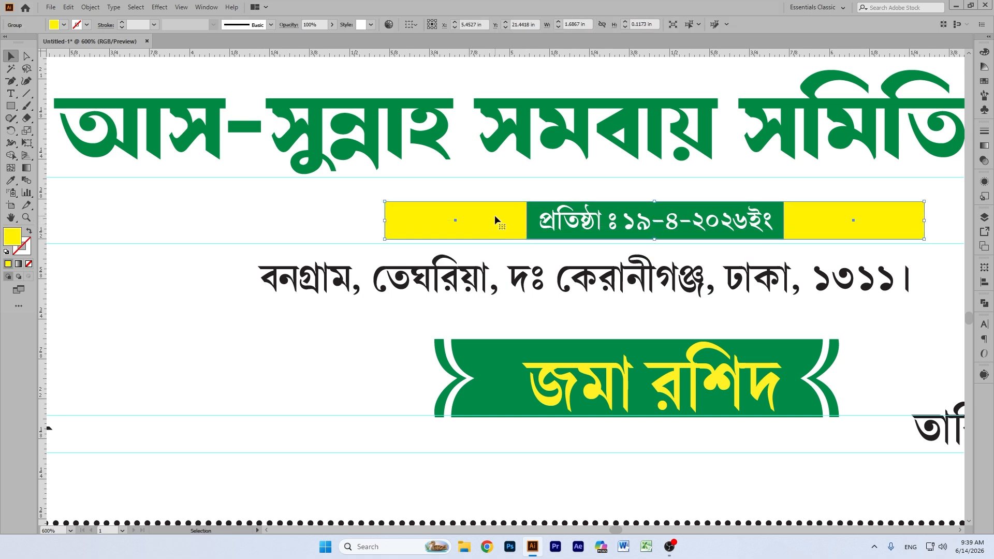
- Group the main section's date strip with its date text and copy it below the counterfoil's title
key("a")
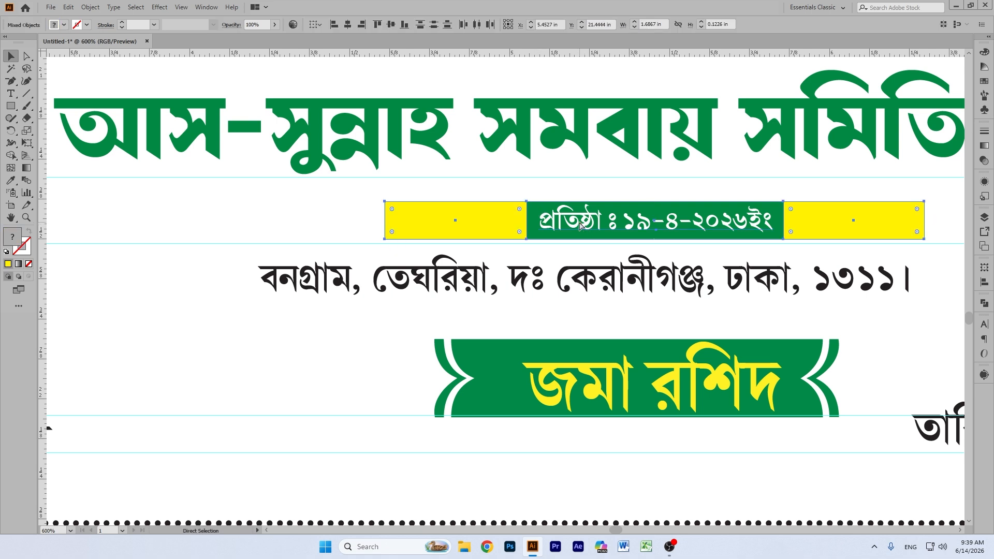
left_click_drag(581, 225, 493, 240)
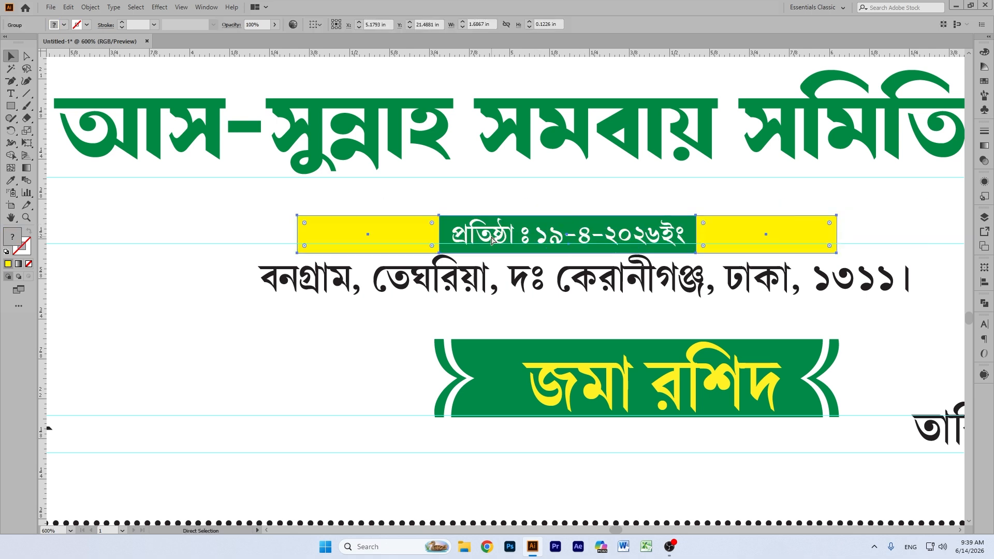
key("ctrl+minus")
key("ctrl+z")
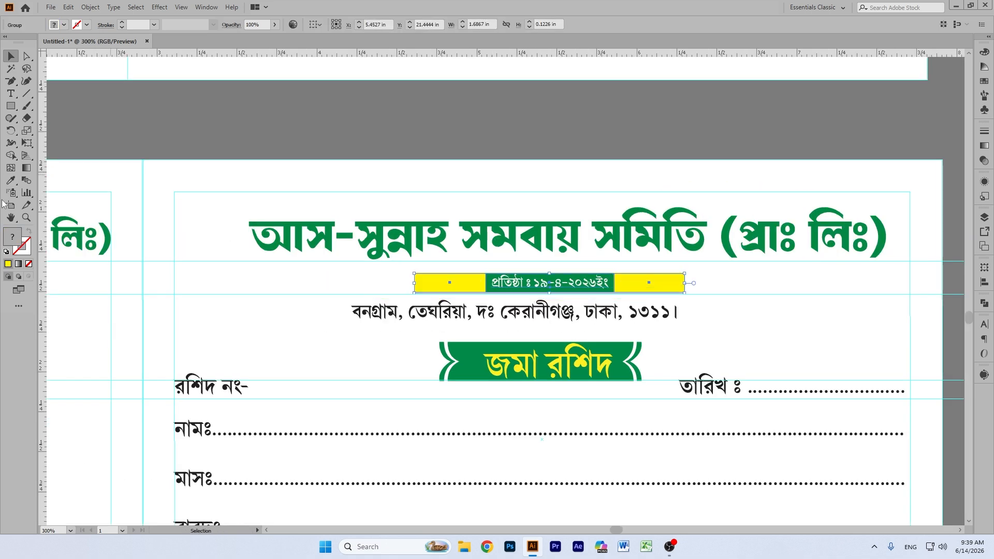
left_click(10, 217)
left_click_drag(324, 291, 691, 284)
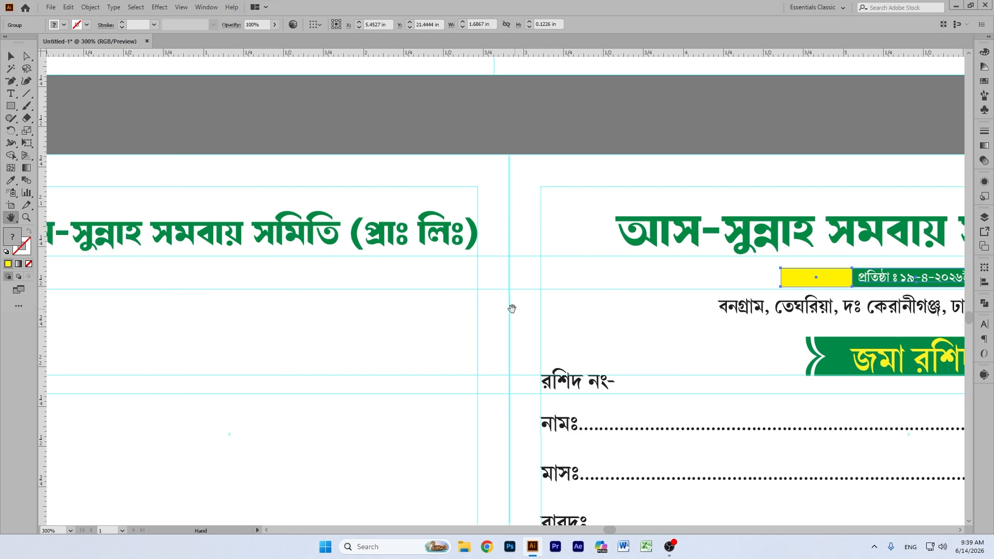
left_click_drag(511, 308, 570, 302)
left_click(13, 57)
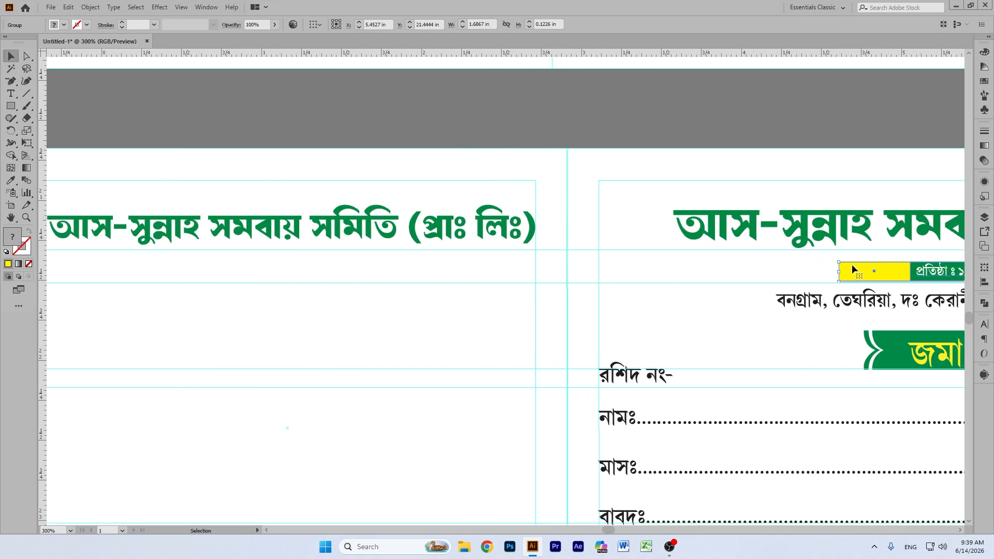
left_click_drag(883, 274, 151, 275)
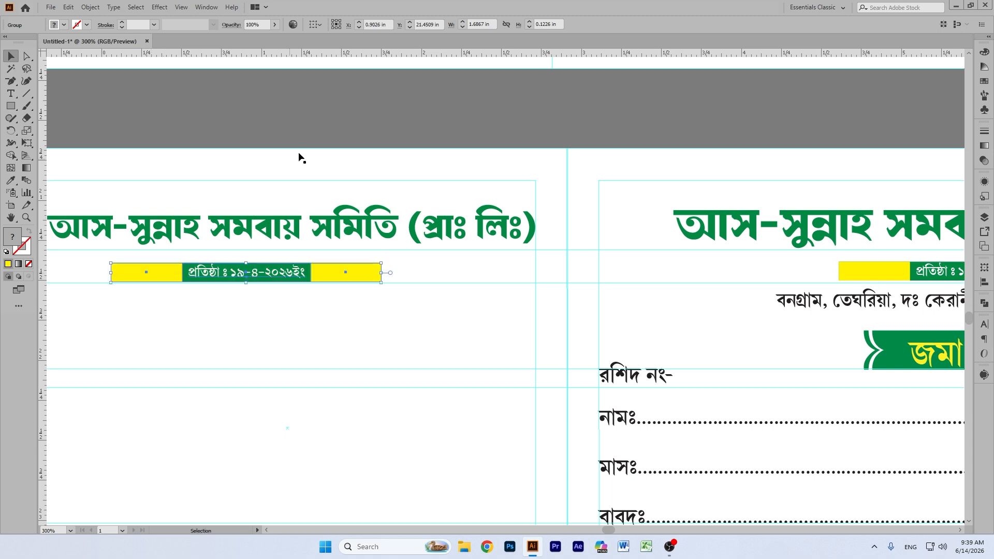
- Shift the copied date strip slightly to the right, closer to the centre of the counterfoil
left_click(377, 111)
key("ctrl+minus")
key("ctrl+minus")
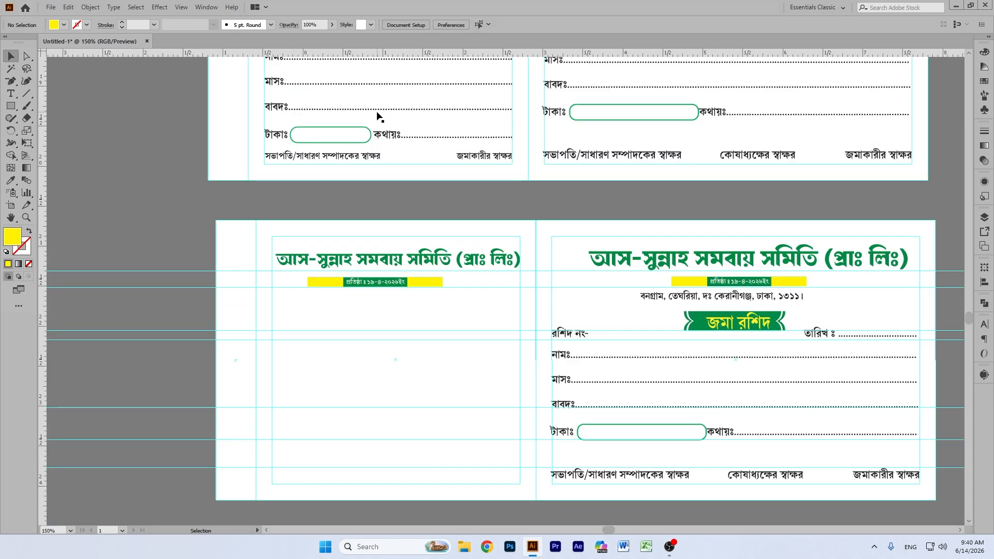
left_click(383, 284)
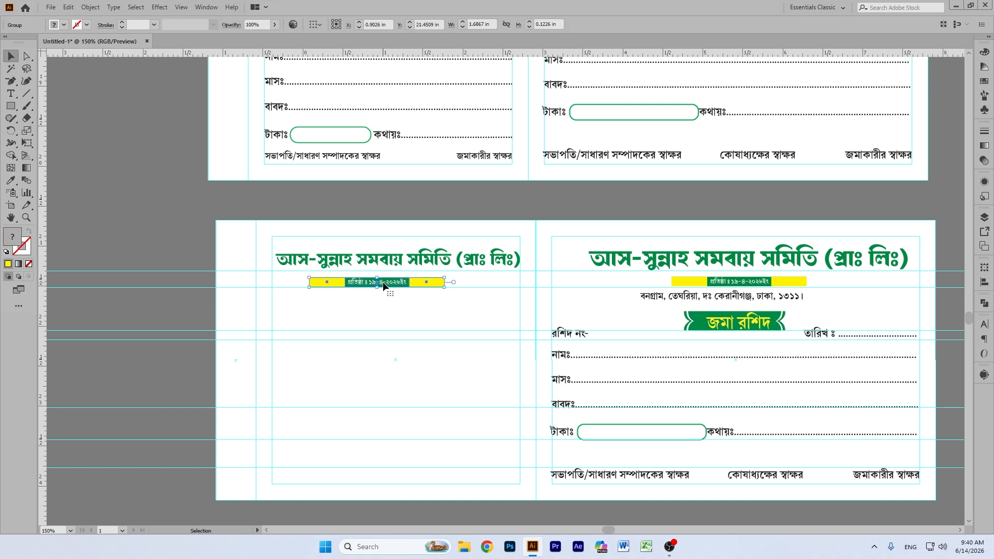
left_click_drag(384, 286, 394, 286)
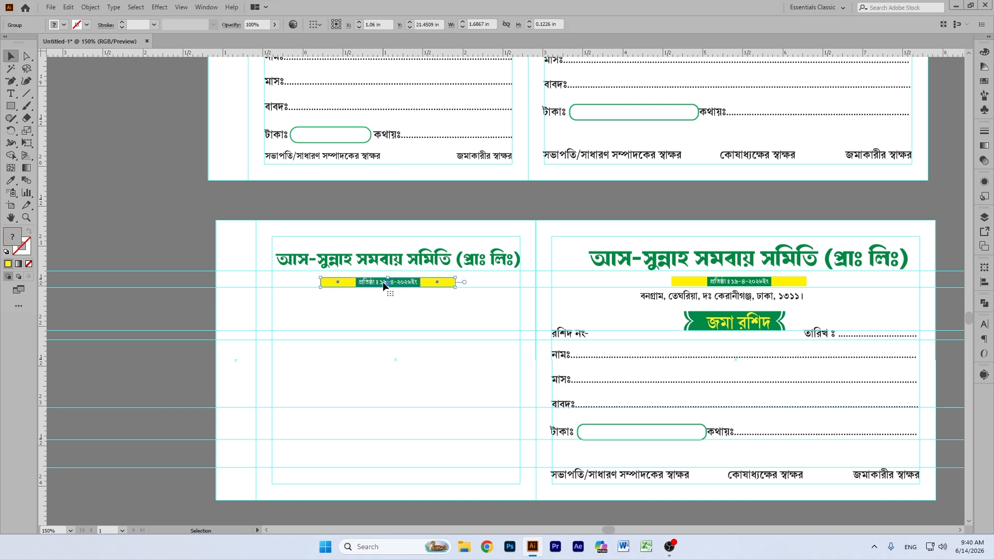
- Copy the main section's address line into the counterfoil, directly below its date strip
left_click(591, 206)
left_click(748, 298)
left_click_drag(748, 299, 396, 296)
left_click(414, 201)
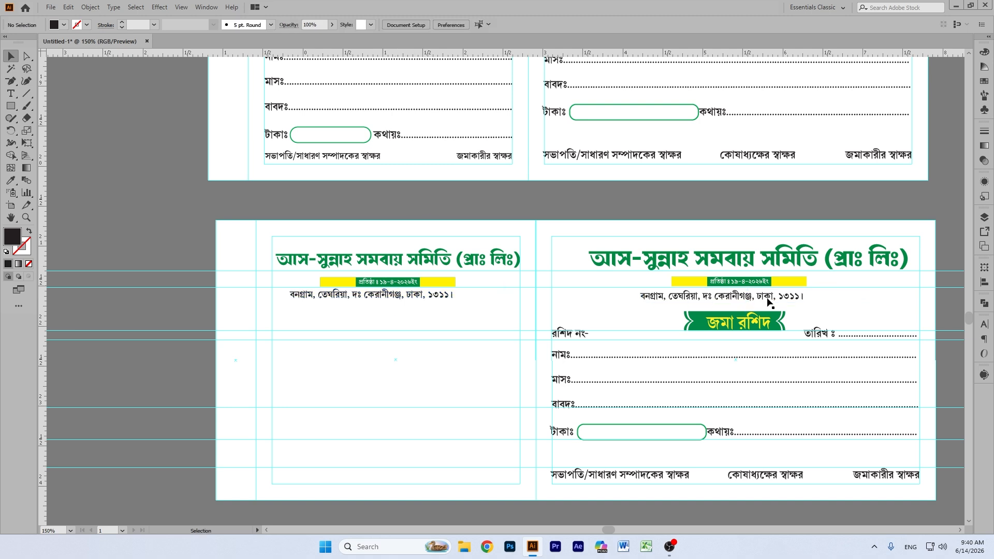
- Copy the "জমা রশিদ" ribbon with its text from the main section to below the counterfoil's address line
left_click(708, 318)
left_click(722, 325)
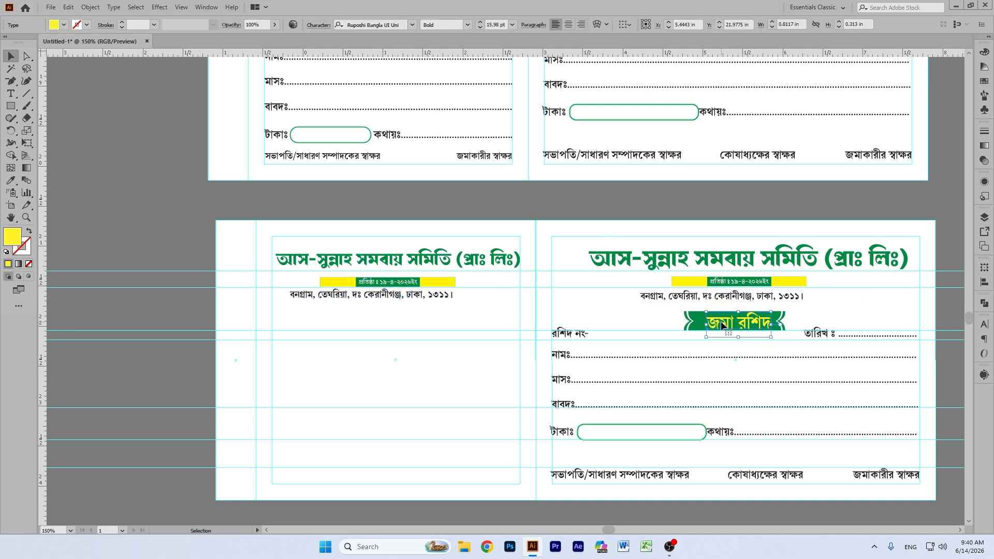
left_click(703, 325)
left_click(727, 323, "shift")
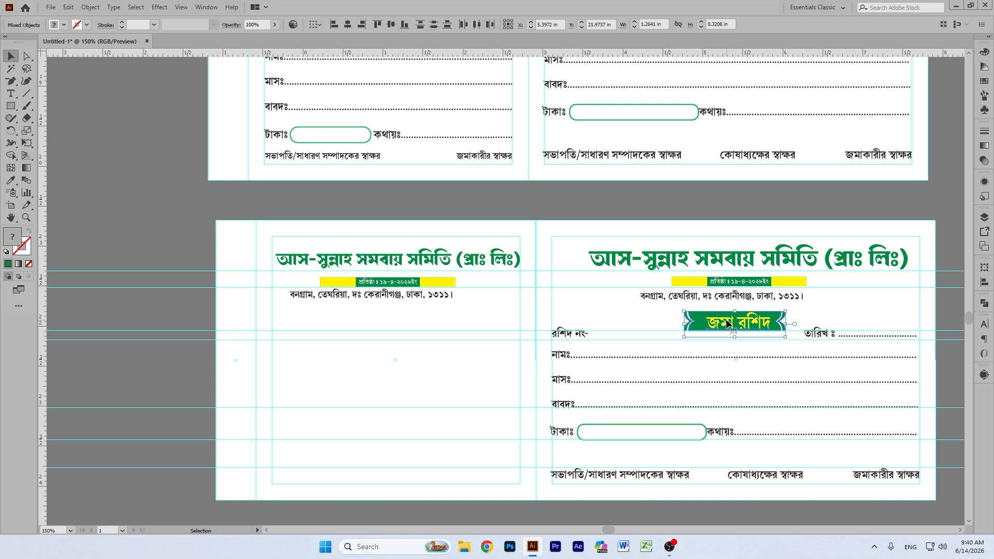
left_click_drag(727, 323, 374, 322)
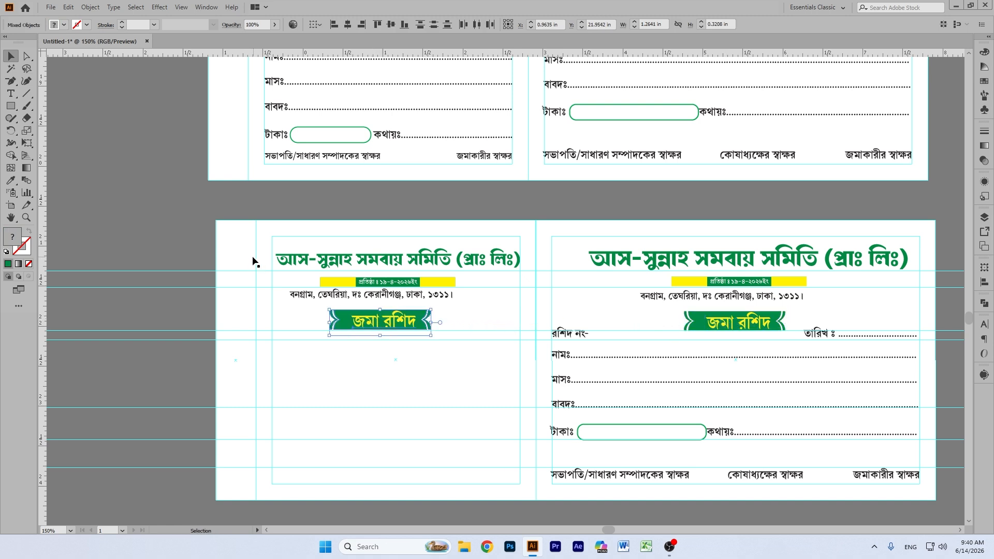
left_click(109, 226)
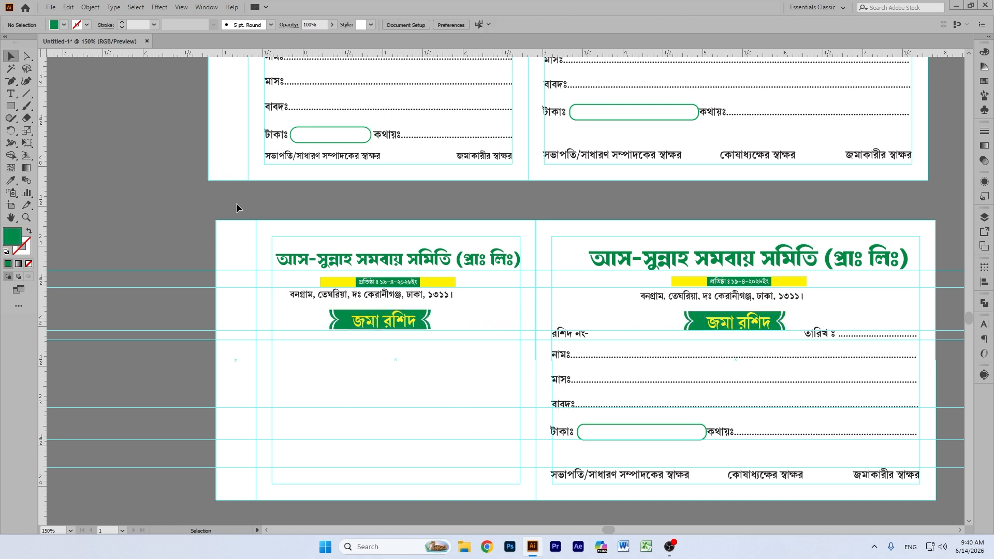
- Copy the main section's "রশিদ নং-" and "তারিখ ঃ" line into the counterfoil at its left frame edge
left_click(565, 334)
left_click_drag(565, 337, 287, 338)
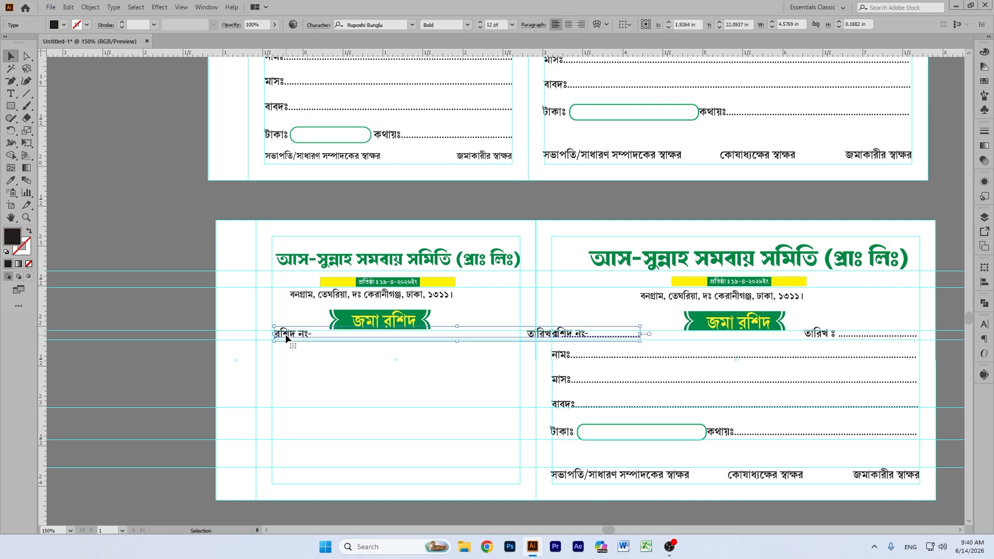
left_click(108, 213)
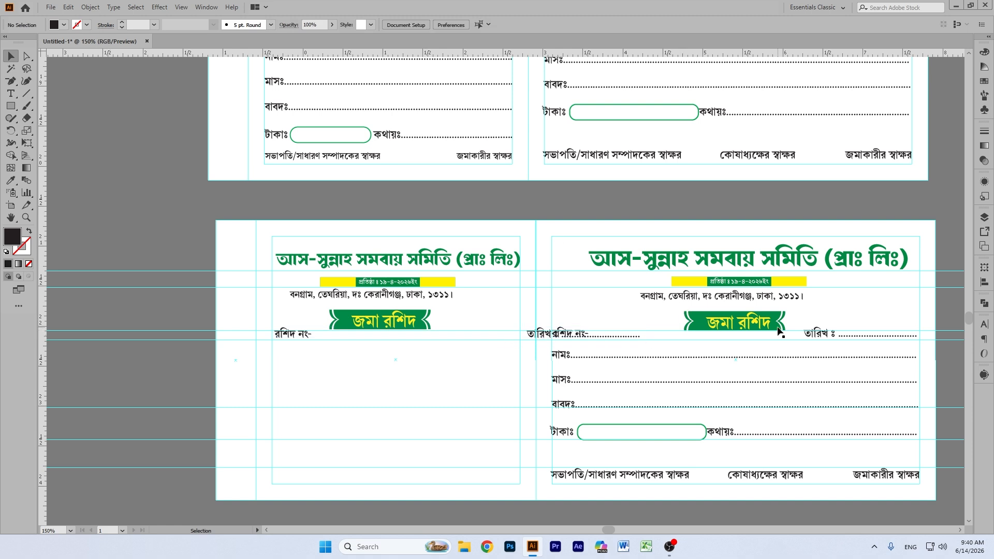
- Remove spaces before "তারিখ ঃ" in the copied line so the date label falls inside the counterfoil frame
double_click(527, 334)
key("BackSpace")
key("BackSpace")
key("BackSpace")
key("BackSpace")
key("BackSpace")
key("BackSpace")
key("BackSpace")
key("BackSpace")
key("BackSpace")
key("BackSpace")
key("BackSpace")
key("BackSpace")
key("BackSpace")
key("BackSpace")
key("BackSpace")
key("BackSpace")
key("BackSpace")
key("BackSpace")
key("BackSpace")
key("BackSpace")
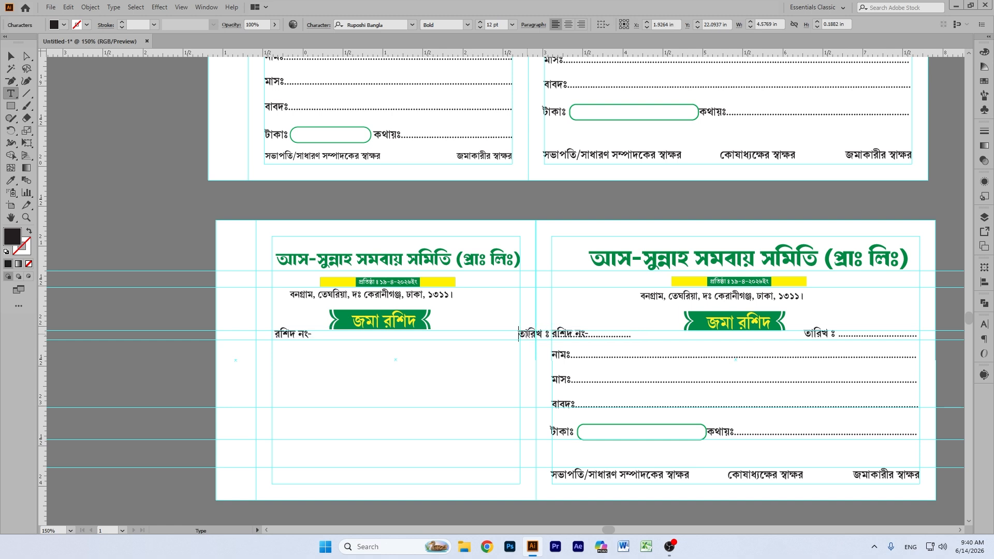
key("BackSpace")
key("BackSpace")
key("BackSpace")
key("BackSpace")
key("BackSpace")
key("BackSpace")
key("BackSpace")
key("BackSpace")
key("BackSpace")
key("BackSpace")
key("BackSpace")
key("BackSpace")
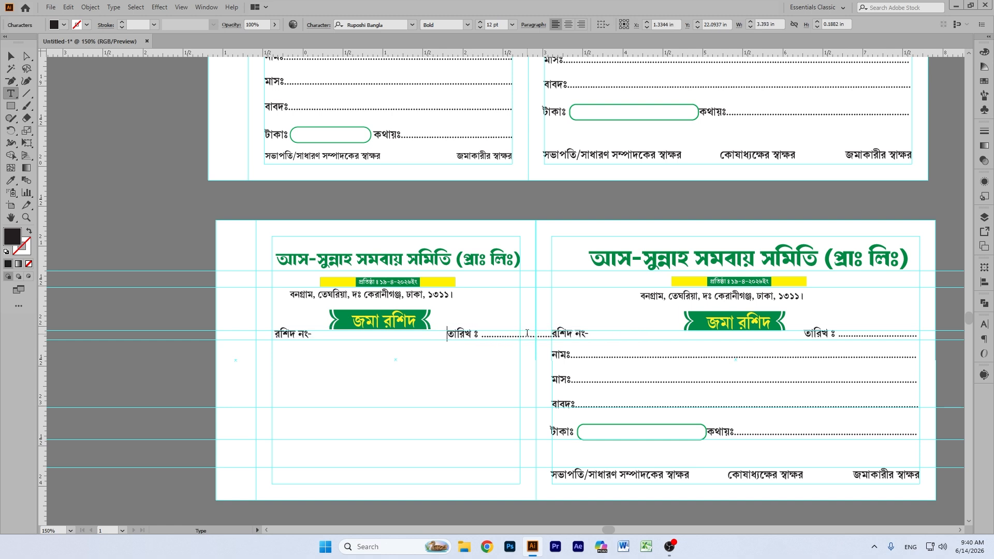
- Trim the dots after the counterfoil's "তারিখ ঃ" to end at the frame's right edge
left_click_drag(523, 335, 624, 335)
key("BackSpace")
left_click(11, 57)
- Nudge the counterfoil's "জমা রশিদ" ribbon and text up, clear of the receipt number line
left_click(378, 325)
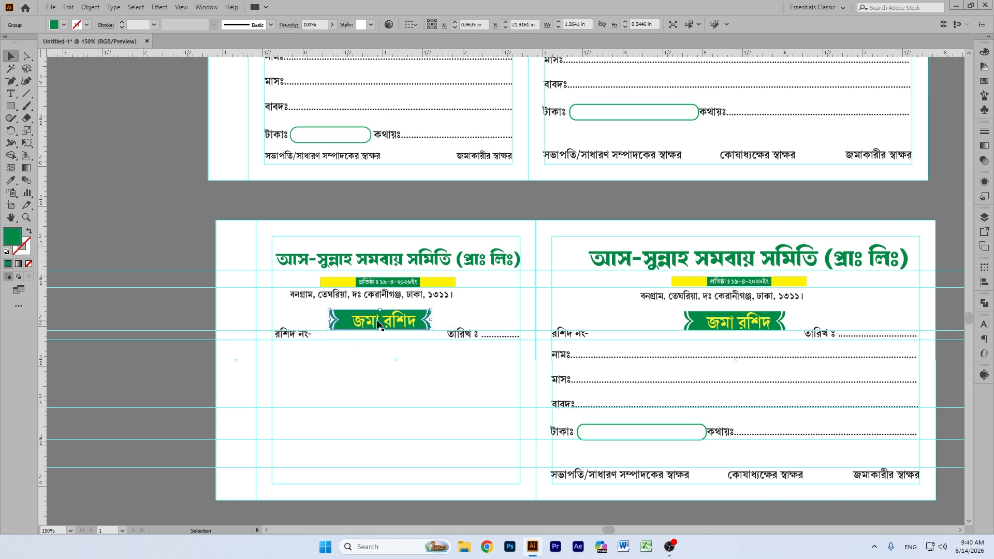
left_click(377, 321, "shift")
key("Up")
key("Up")
key("Up")
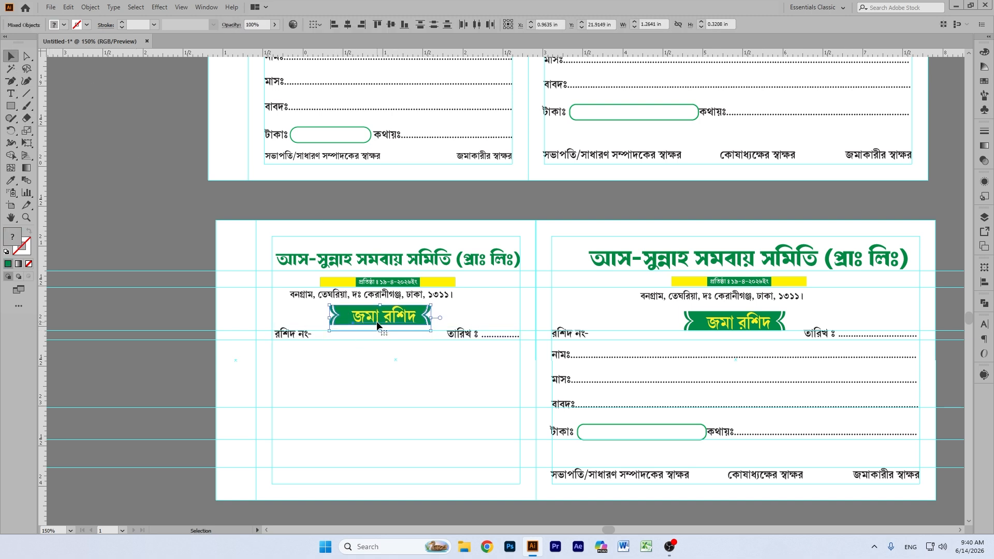
left_click(174, 191)
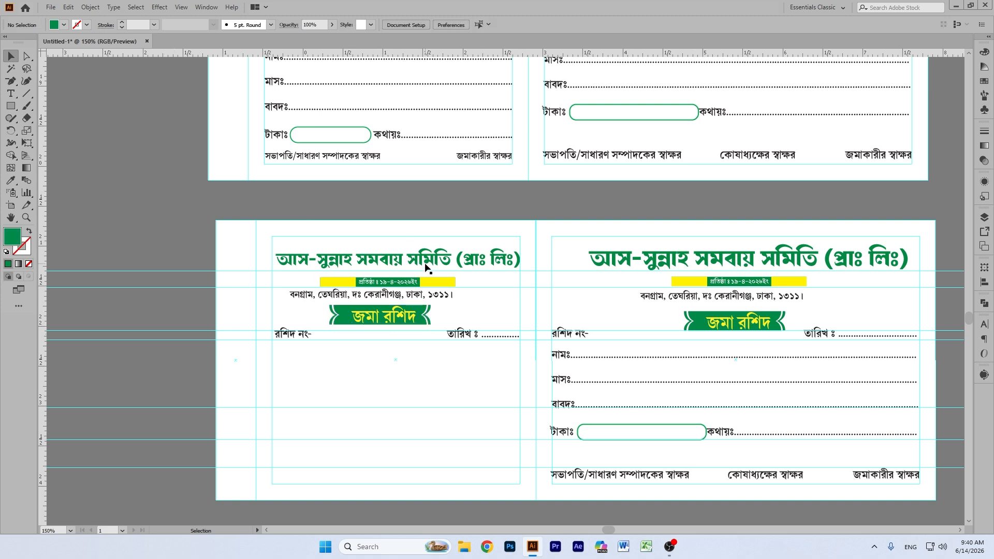
- Copy the "নামঃ", "মাসঃ" and "বাবদঃ" lines from the main section into the counterfoil, aligned to its left frame edge
scroll(673, 313, "down", 2)
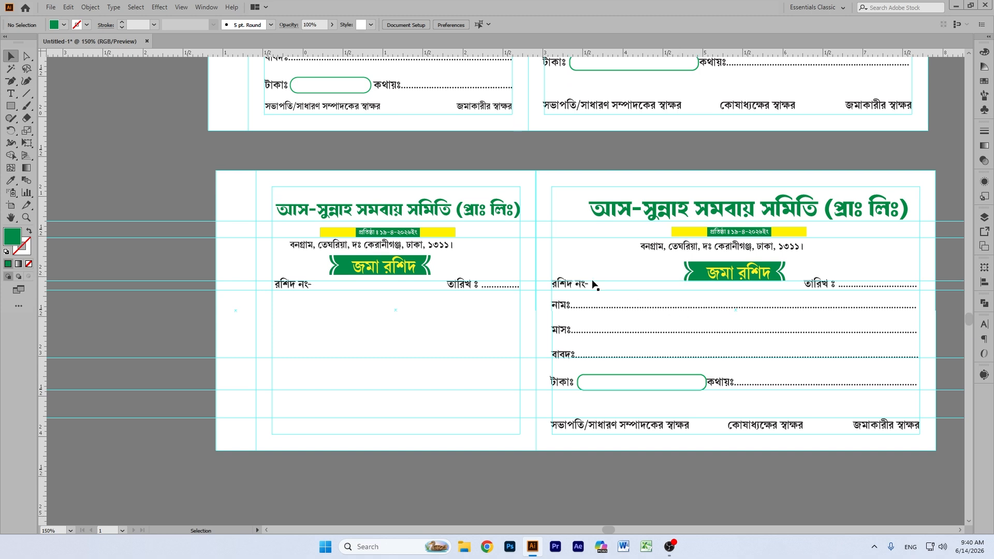
left_click(560, 310)
left_click_drag(561, 310, 280, 309)
- Trim the dots of the counterfoil's "নামঃ", "মাসঃ" and "বাবদঃ" lines to end at the right frame edge
double_click(520, 307)
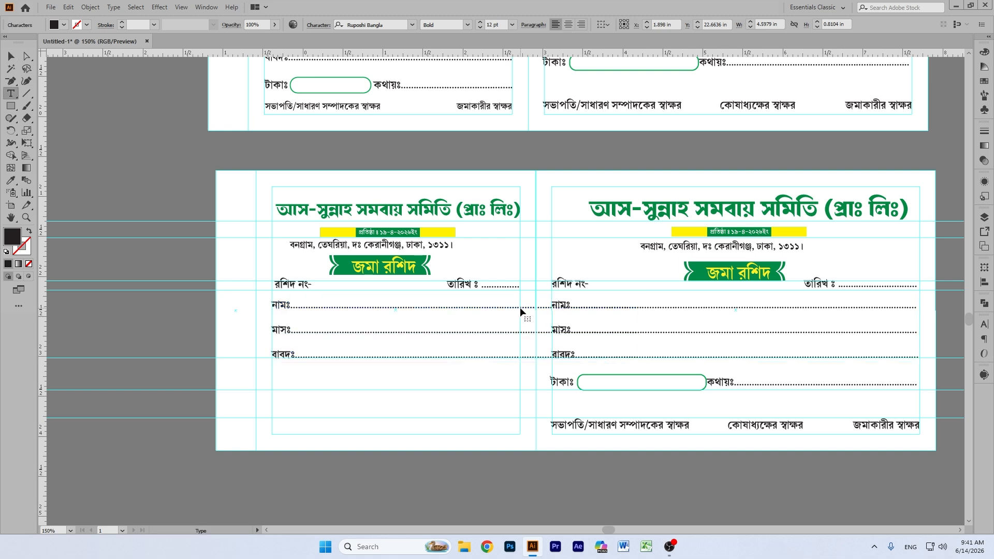
left_click_drag(520, 306, 818, 304)
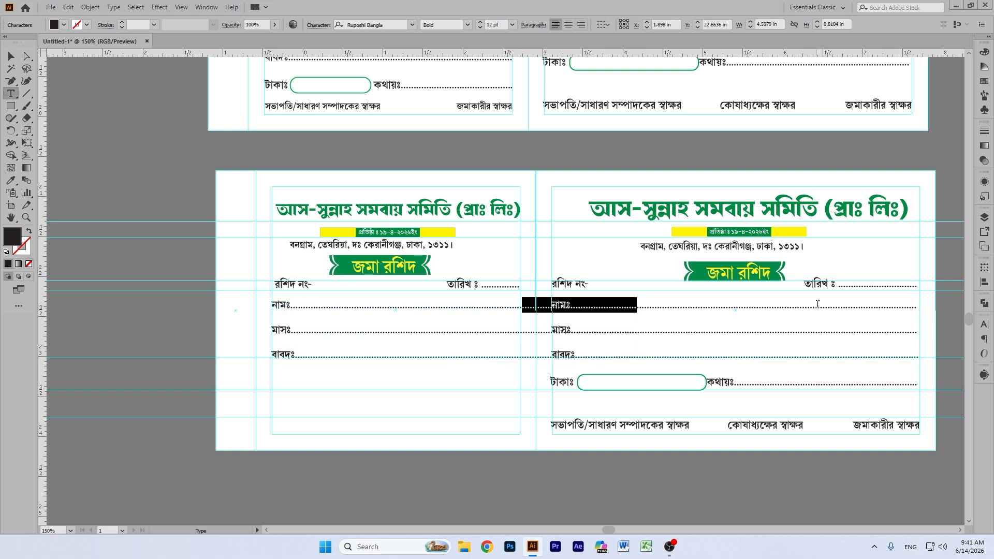
key("Delete")
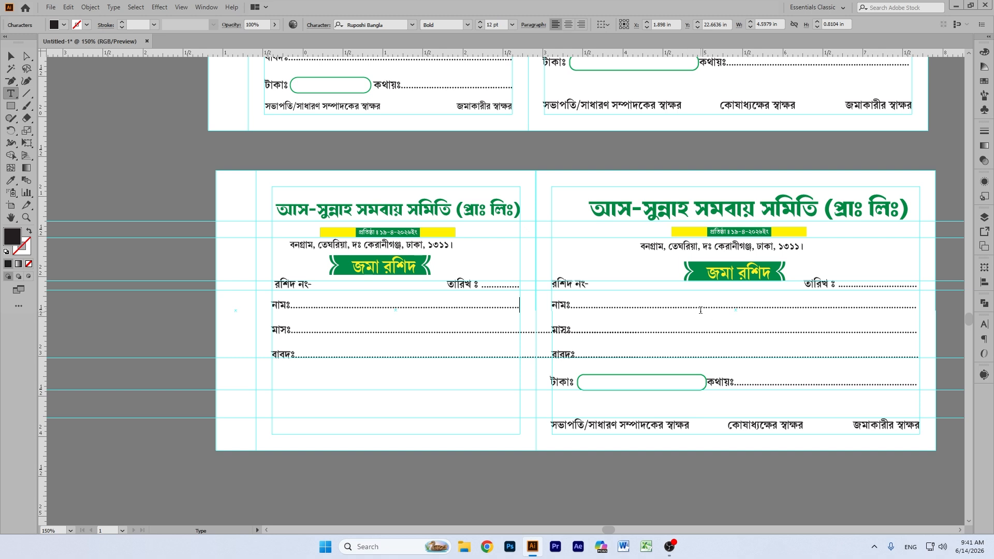
left_click_drag(522, 334, 863, 328)
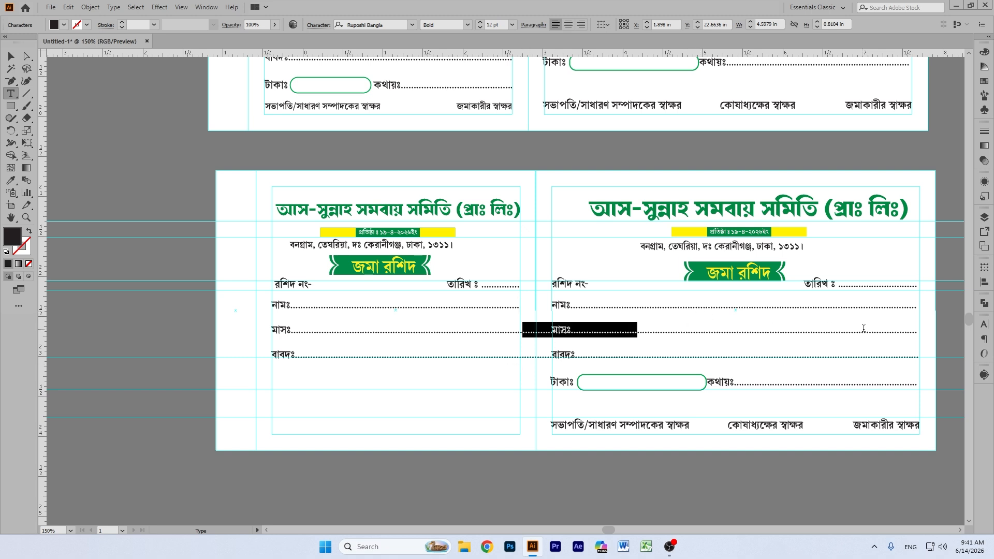
key("Delete")
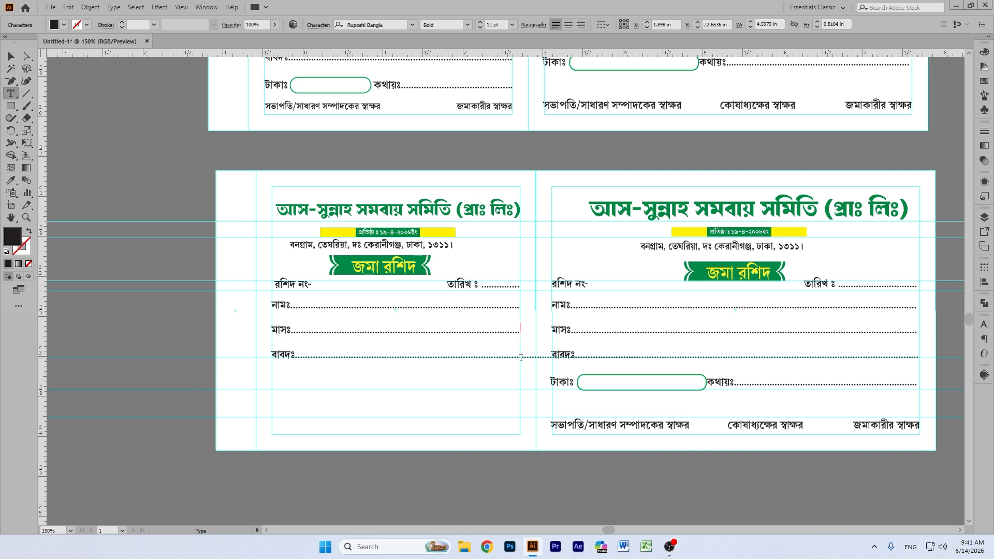
left_click_drag(521, 358, 841, 362)
key("Delete")
left_click(11, 56)
left_click(181, 120)
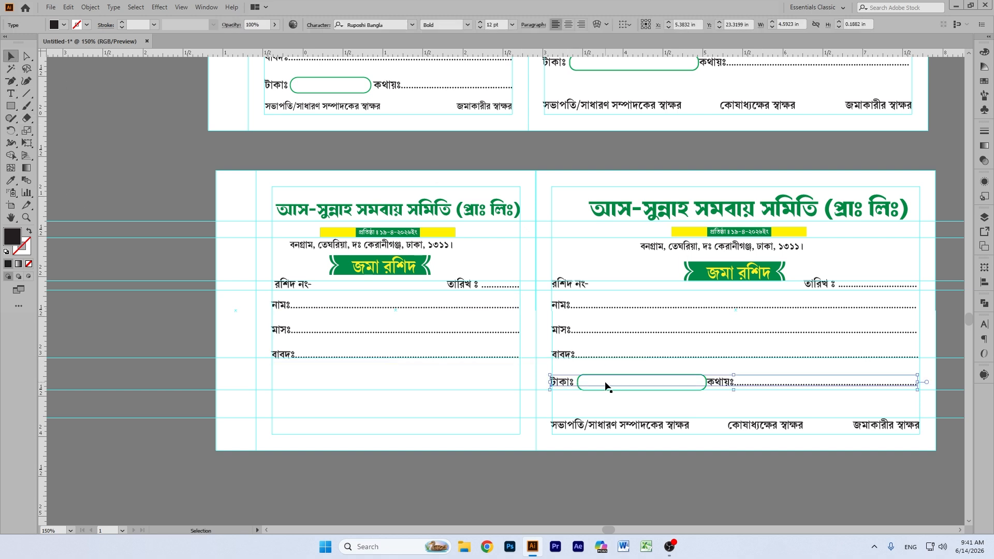
- Copy the "টাকাঃ" and "কথায়ঃ" row with its amount box into the counterfoil and narrow the box to about 1.32 in
left_click(716, 382, "shift")
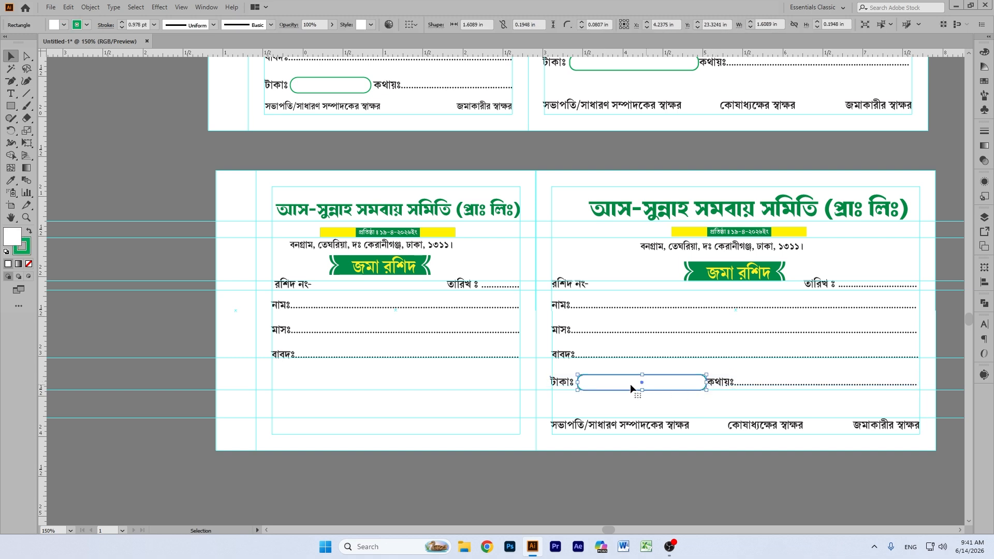
left_click(565, 381, "shift")
left_click_drag(617, 380, 341, 382)
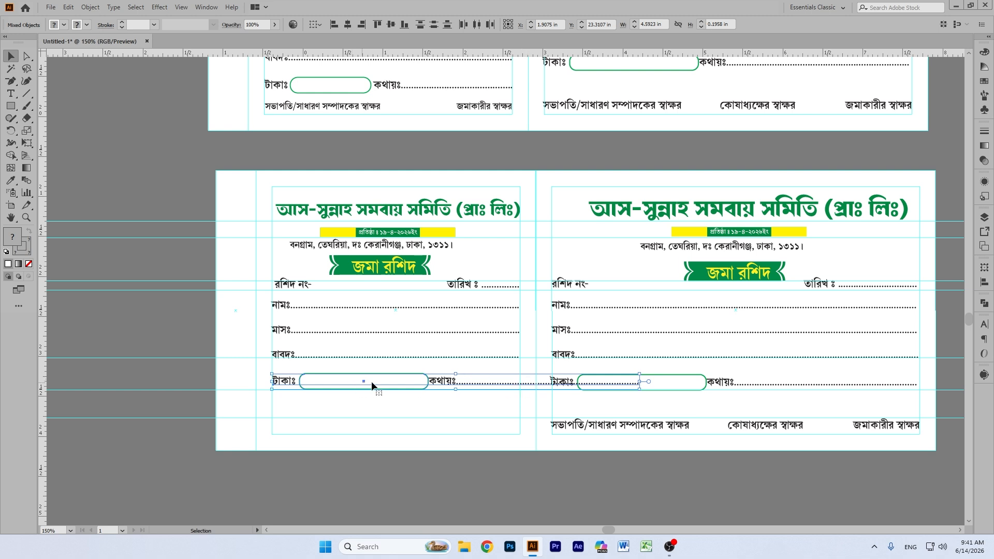
left_click(166, 315)
left_click(426, 384)
left_click_drag(426, 383, 351, 371)
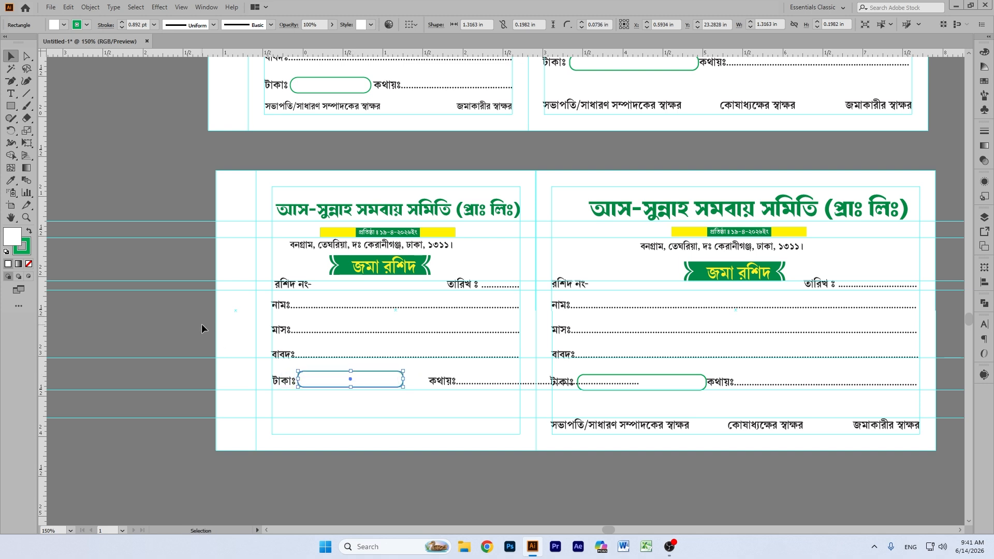
- Remove the extra spaces before the counterfoil's "কথায়ঃ" so the text sits directly beside the narrowed amount box
key("t")
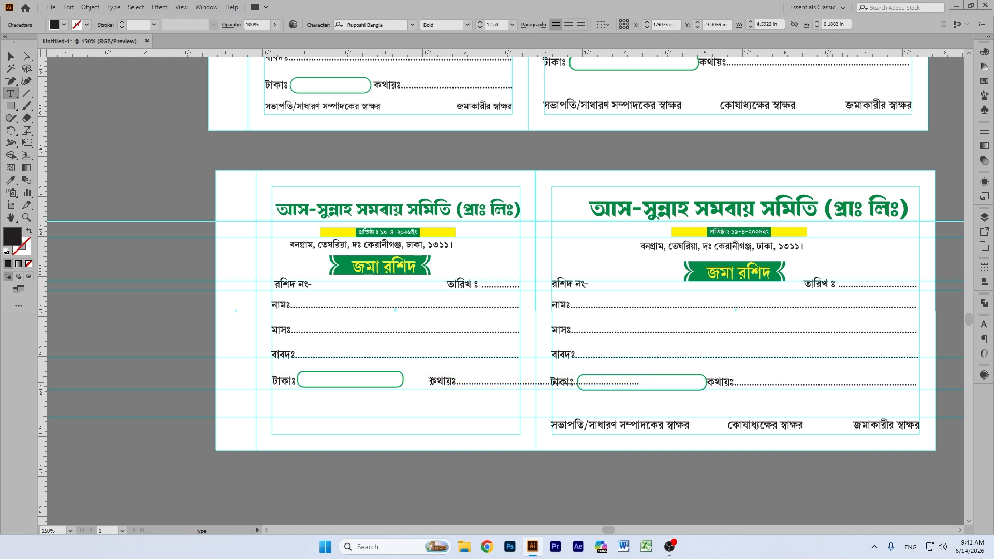
left_click(430, 382)
key("BackSpace")
key("BackSpace")
key("BackSpace")
key("BackSpace")
key("BackSpace")
key("BackSpace")
key("BackSpace")
key("BackSpace")
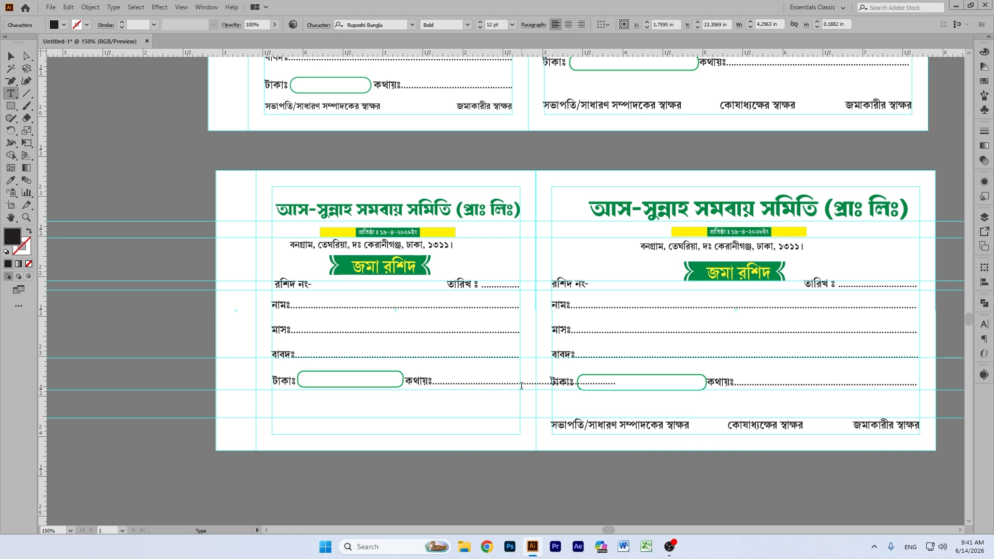
- Trim the dots after the counterfoil's "কথায়ঃ" to end at the right frame edge
left_click_drag(521, 386, 993, 448)
key("BackSpace")
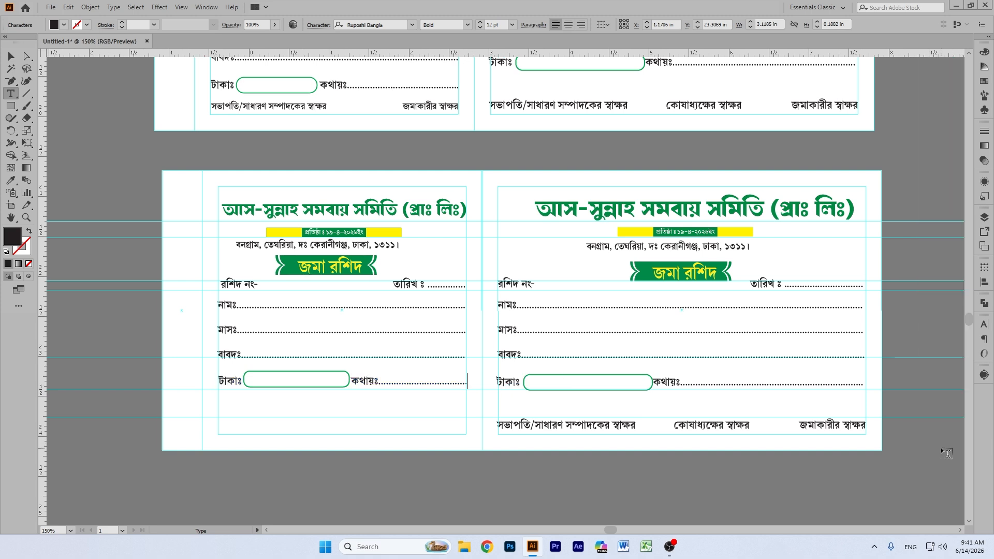
scroll(947, 453, "down", 3)
key("Escape")
- Copy the signature row from the main section into the counterfoil and delete "কোষাধ্যক্ষের স্বাক্ষর" from the copy
left_click(515, 318)
left_click(524, 337)
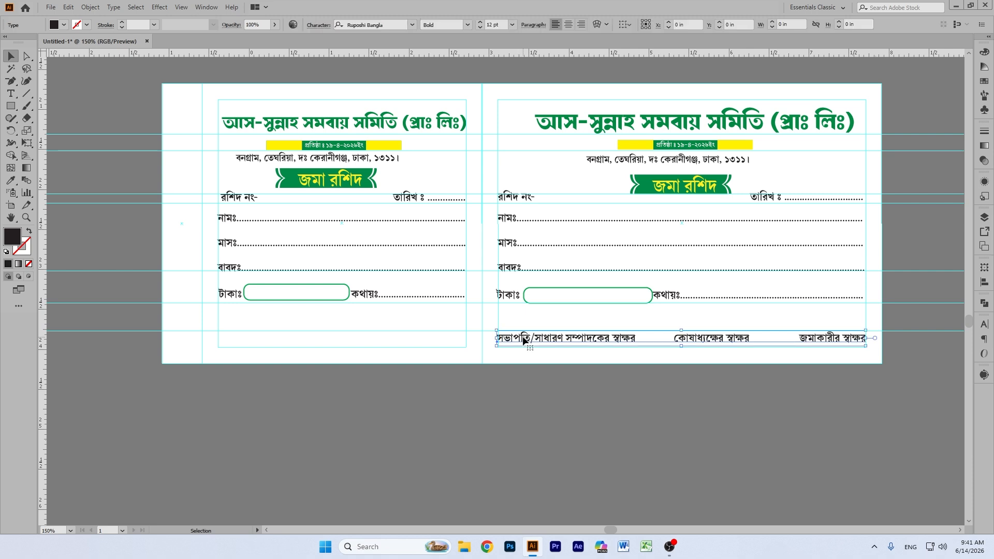
left_click_drag(523, 340, 247, 343)
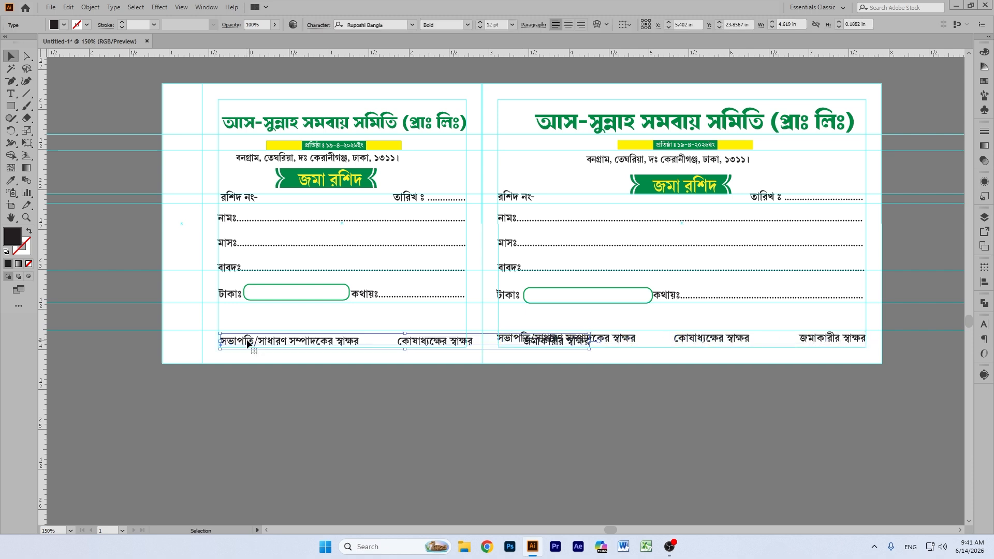
key("t")
left_click(493, 341)
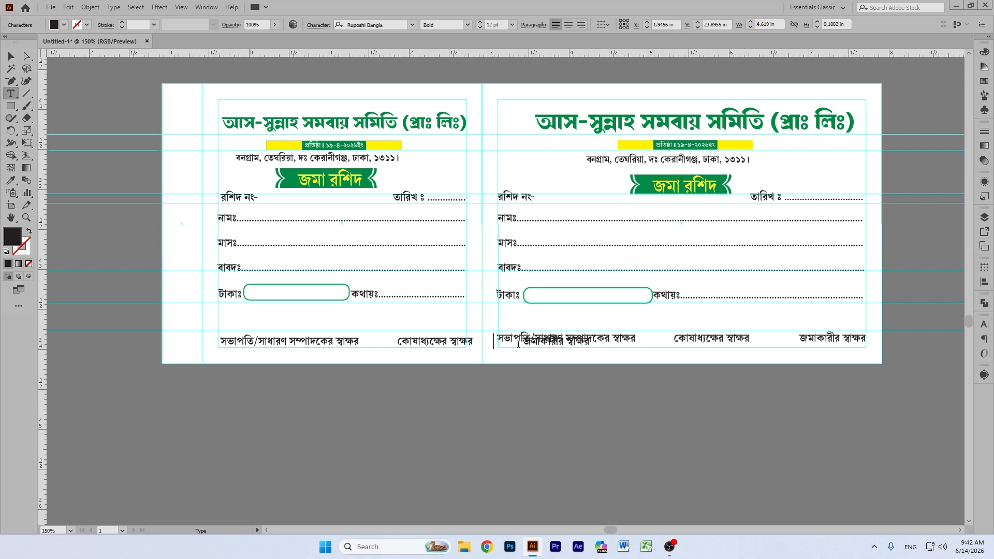
mouse_move(523, 343)
left_mouse_down()
mouse_move(291, 349)
mouse_move(370, 347)
left_mouse_up()
key("BackSpace")
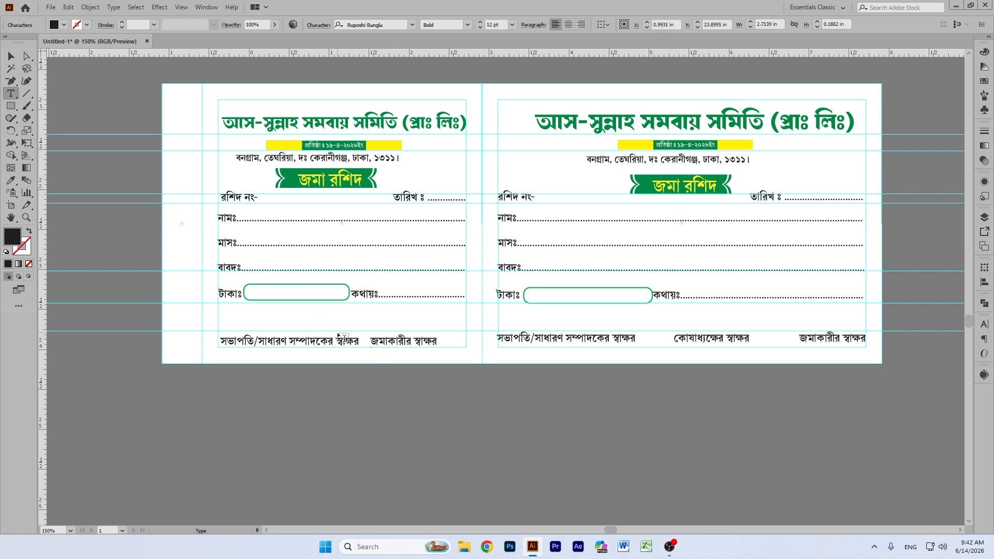
- Replace "/সাধারণ সম্পাদকের" in the counterfoil's signature row with "এর" to read "সভাপতি এর স্বাক্ষর"
left_click_drag(333, 342, 263, 341)
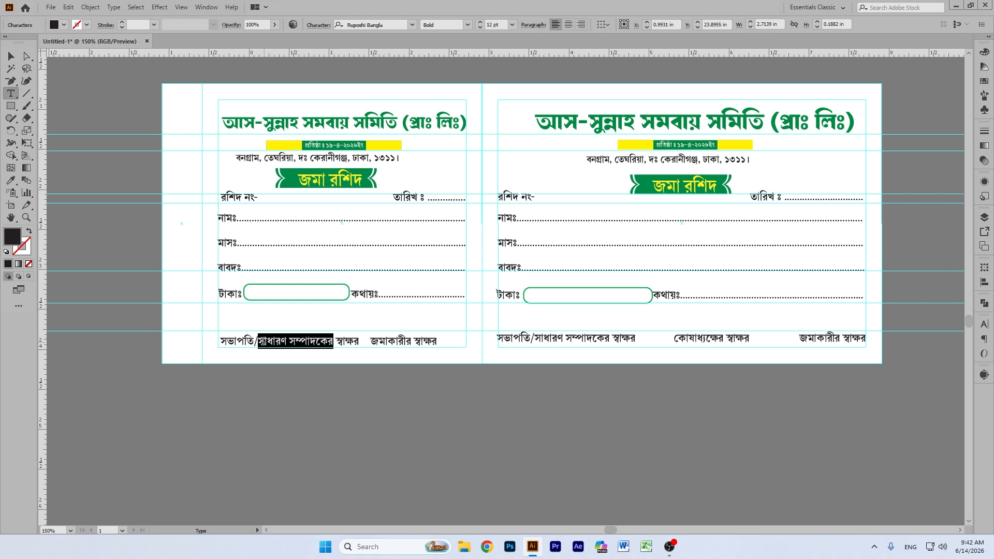
key("BackSpace")
key("BackSpace")
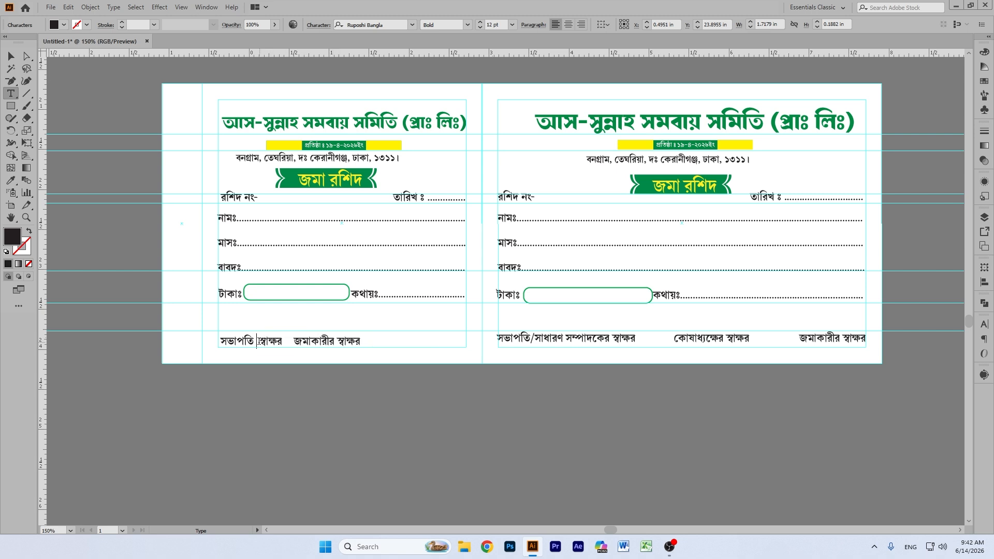
type("কোষ")
key("BackSpace")
key("BackSpace")
key("BackSpace")
type("এর")
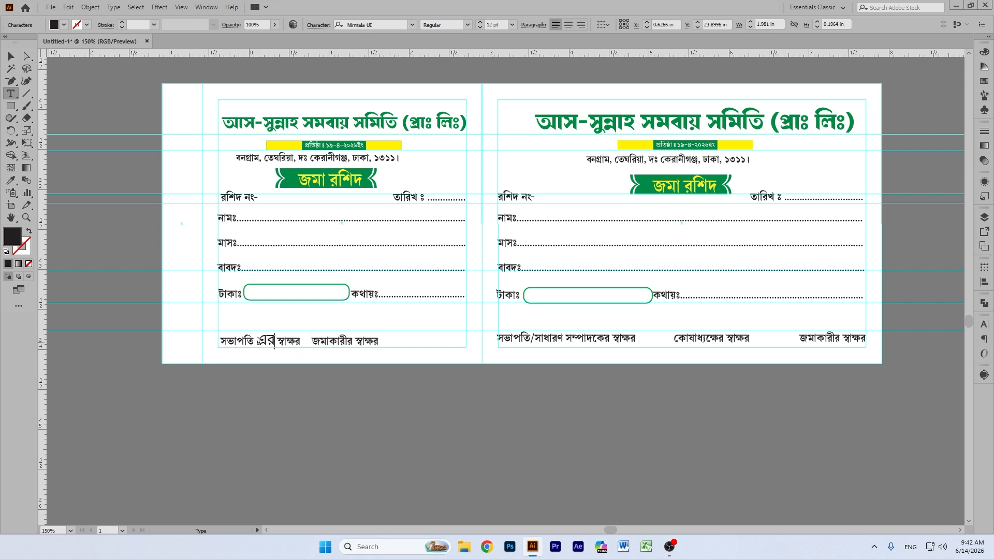
- Match the style of "এর" to the neighbouring signature text and space "জমাকারীর স্বাক্ষর" out to the counterfoil's right frame edge
mouse_move(274, 339)
left_mouse_down()
mouse_move(248, 342)
mouse_move(277, 340)
mouse_move(257, 340)
left_mouse_up()
left_click(11, 180)
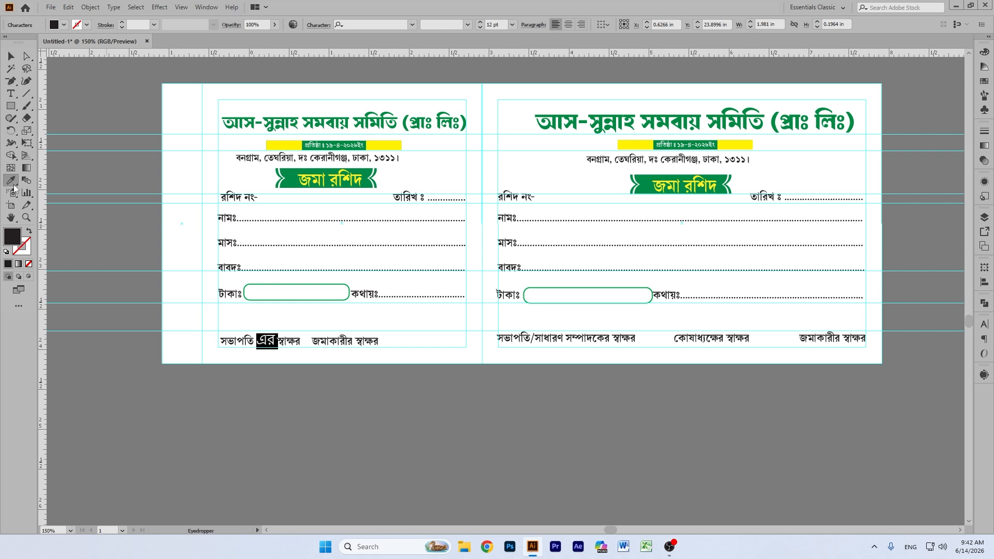
left_click(232, 340)
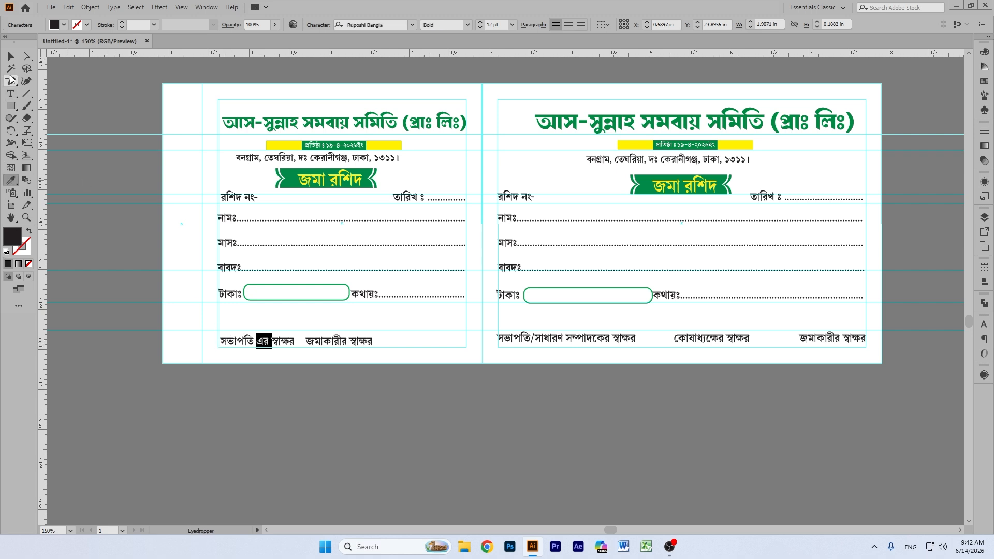
left_click(12, 95)
left_click(309, 339)
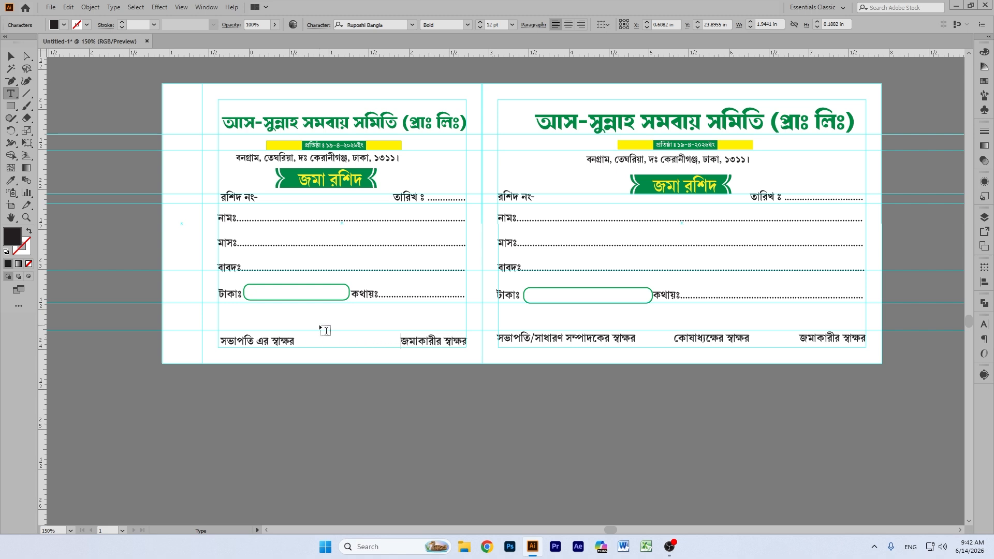
- Delete the horizontal guides that cross the duplicate receipt
left_click(11, 55)
left_click_drag(921, 95, 967, 347)
key("Delete")
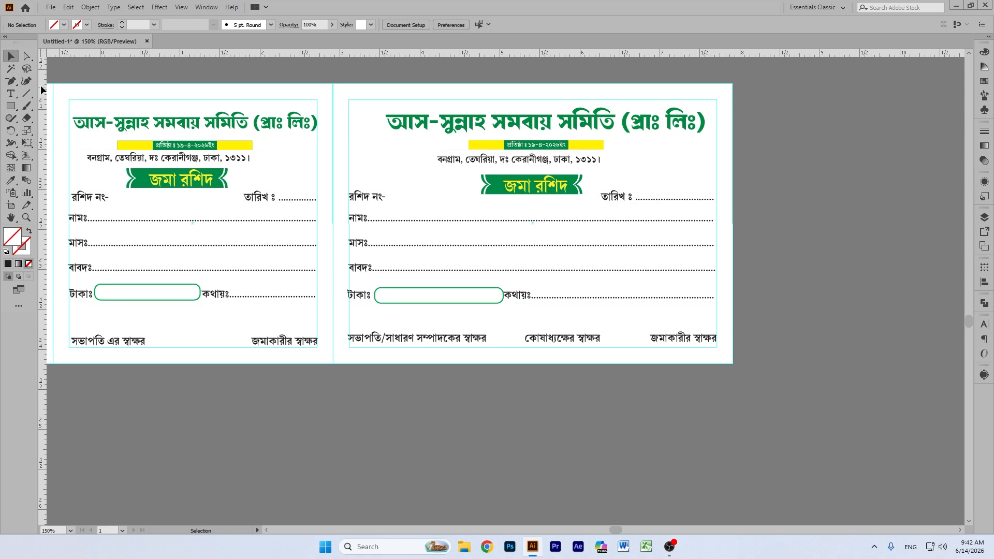
- Review the rebuilt duplicate receipt and the original version above it
key("h")
left_click_drag(444, 182, 560, 214)
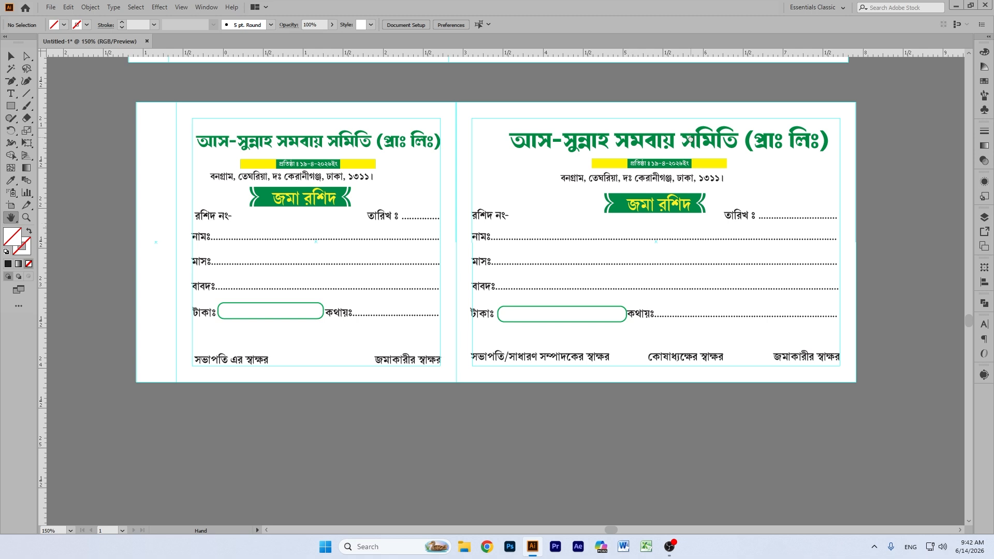
left_click_drag(691, 119, 672, 541)
left_click_drag(618, 109, 730, 466)
left_click_drag(666, 395, 639, 487)
left_click_drag(669, 393, 680, 184)
left_click_drag(566, 452, 557, 129)
left_click_drag(666, 488, 533, 200)
left_click_drag(597, 256, 674, 243)
left_click_drag(569, 251, 614, 251)
- Draw a header rectangle about 8.5 in by 1.02 in across both sections, starting right of the binding strip, and fill it with 00B4FF
left_click(10, 106)
left_click_drag(101, 171, 818, 252)
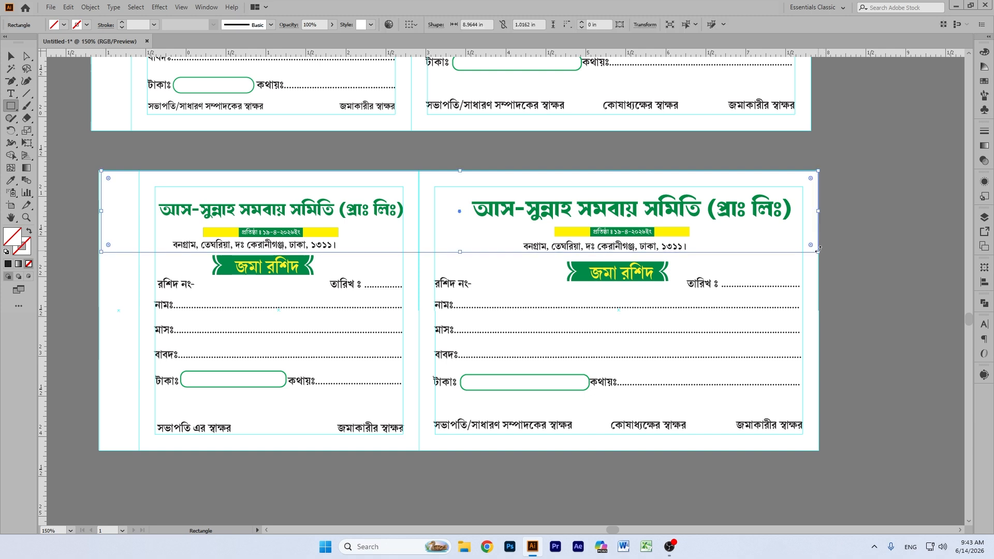
left_click_drag(101, 207, 138, 211)
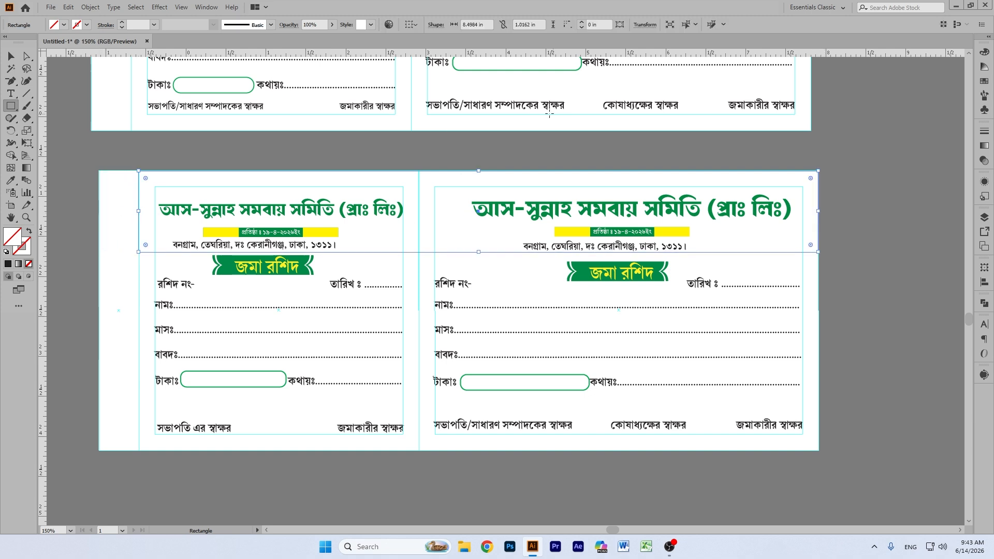
left_click(982, 53)
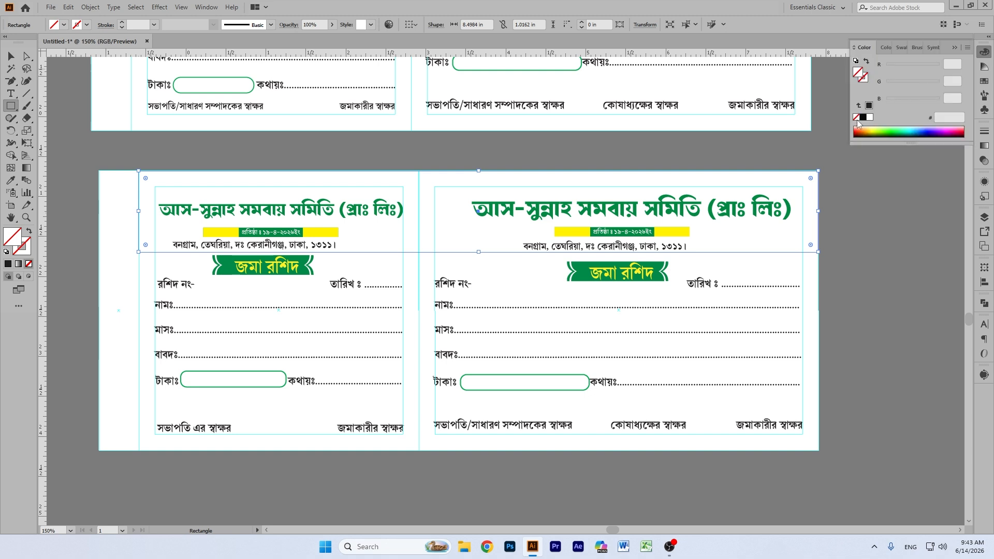
left_click(916, 130)
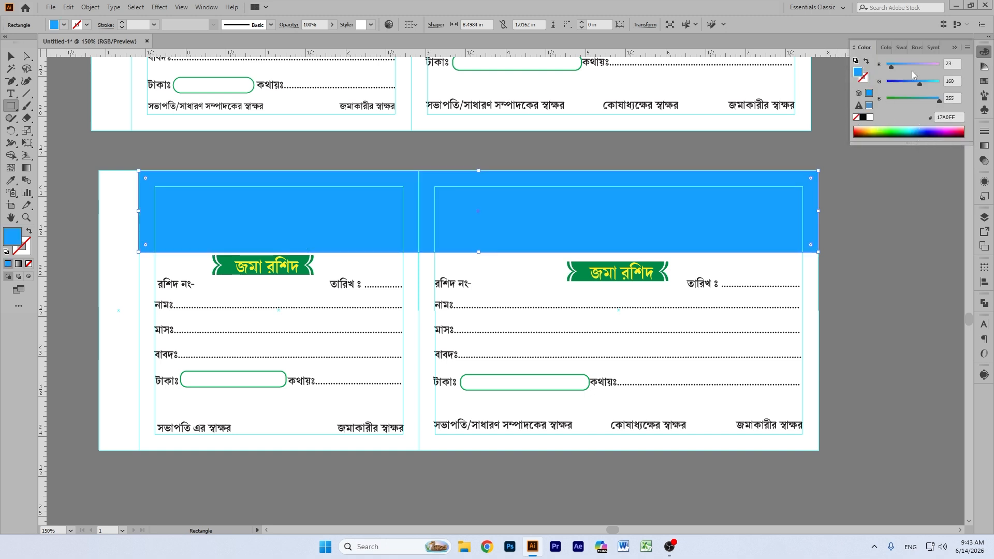
left_click_drag(893, 67, 924, 84)
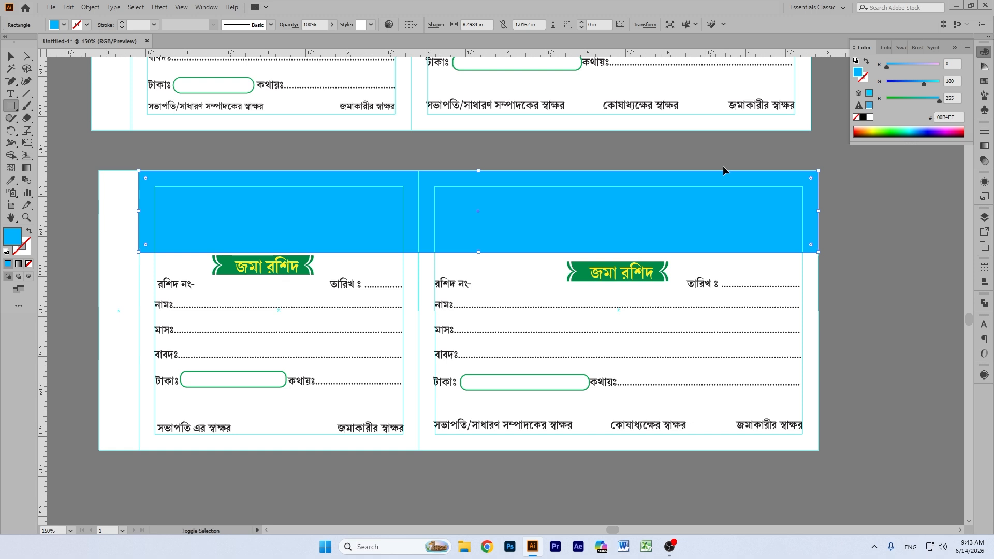
- Try stacking the blue header rectangle behind the header text by reordering it between front and back
key("ctrl+shift+bracketleft")
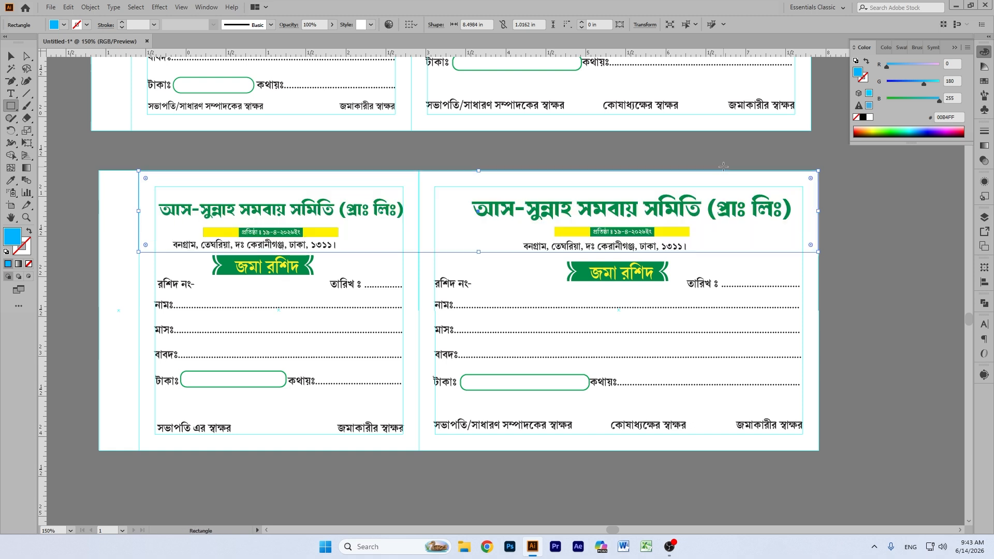
left_click(9, 56)
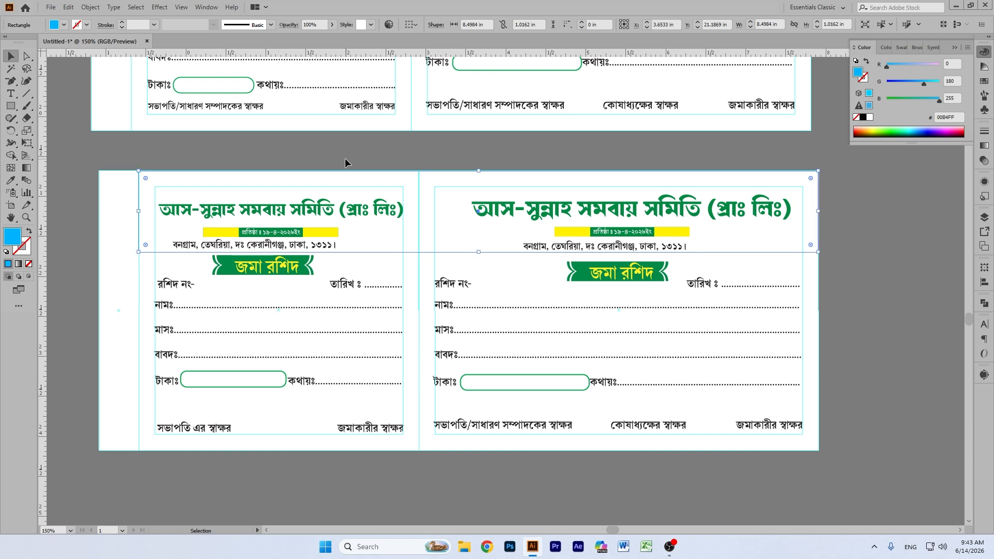
right_click(394, 184)
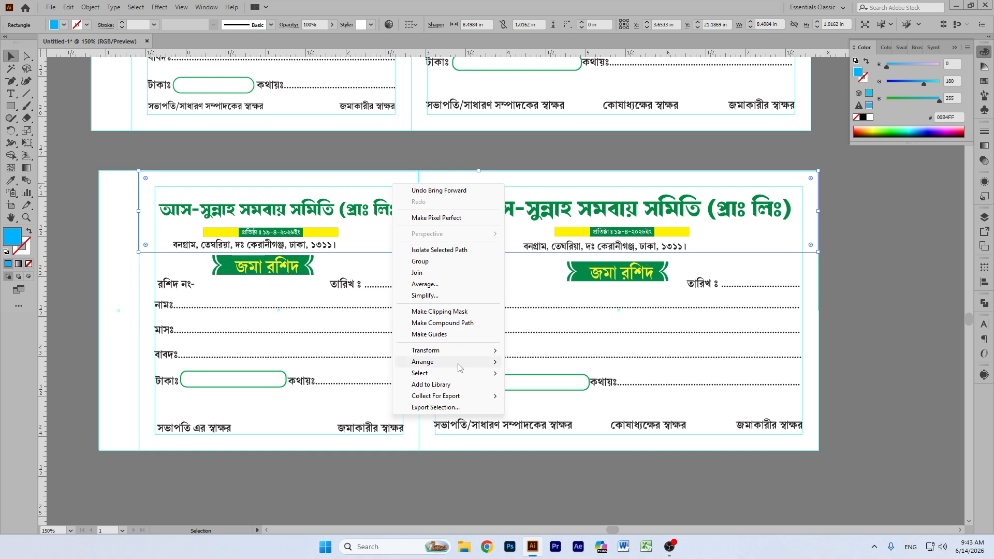
mouse_move(456, 362)
left_click(636, 364)
right_click(456, 205)
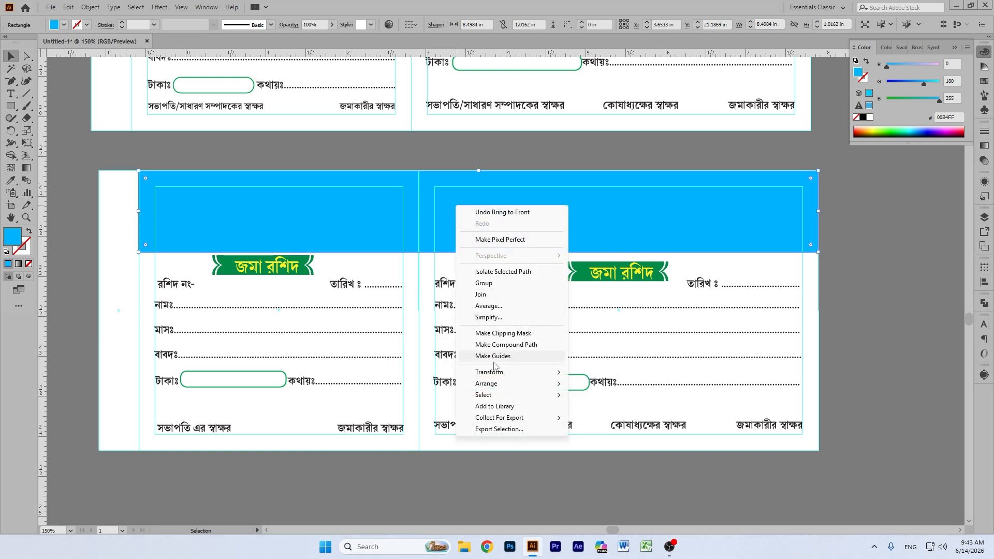
mouse_move(506, 384)
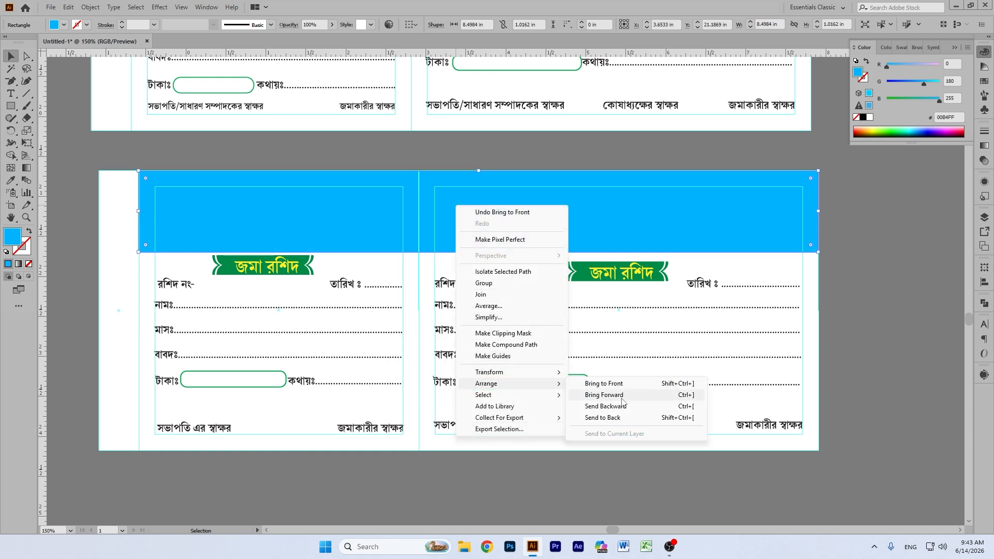
left_click(613, 419)
- Try to bring the blue header rectangle forward step by step from behind the white receipt background
right_click(441, 189)
mouse_move(515, 371)
left_click(587, 376)
right_click(433, 210)
mouse_move(513, 384)
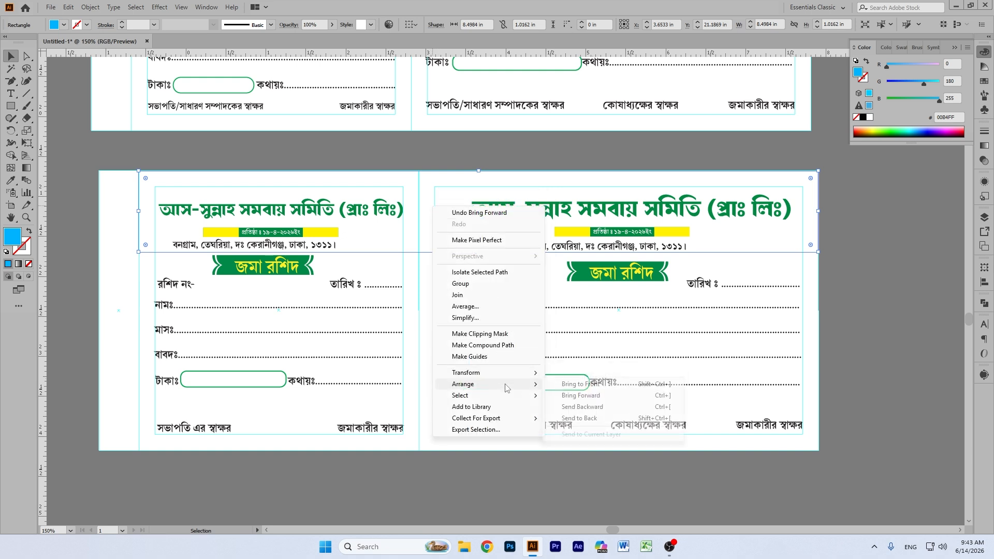
left_click(598, 400)
right_click(437, 209)
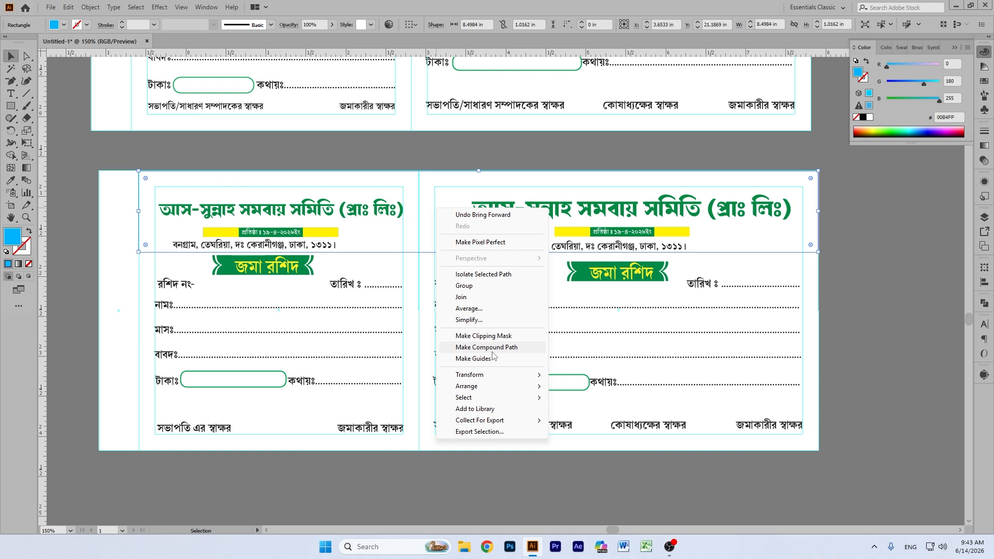
mouse_move(513, 386)
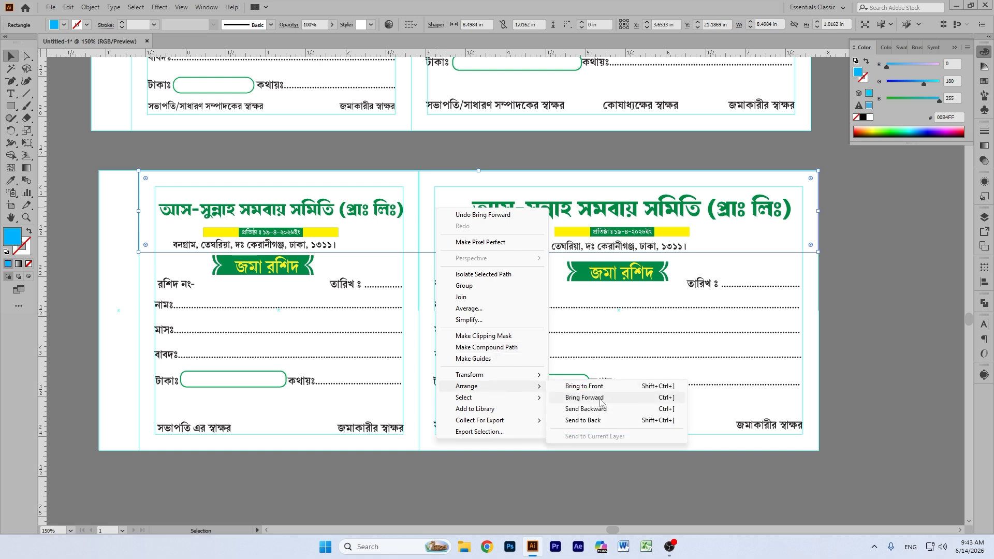
left_click(599, 400)
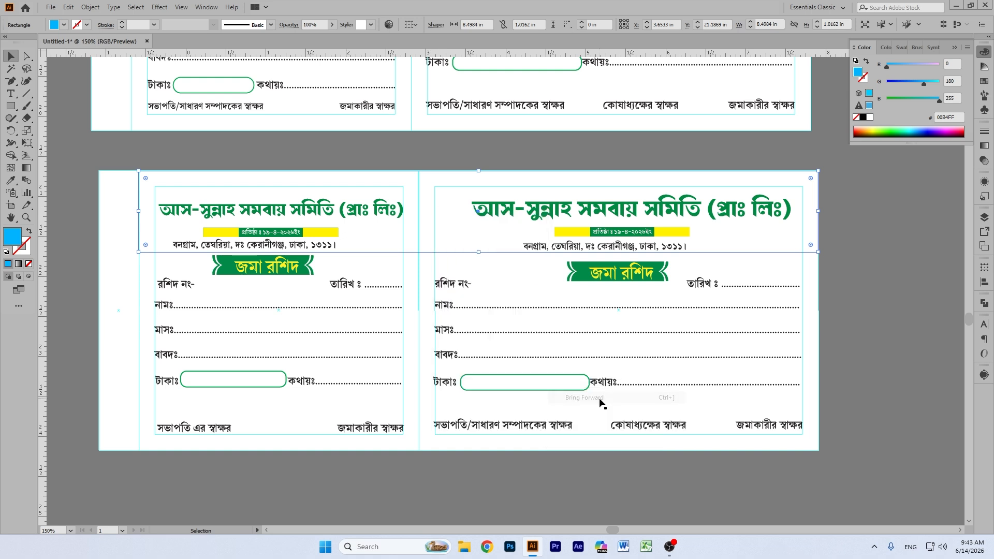
- Recolour the duplicate receipt's white 9 in by 3.5 in background rectangle to blue 0083FF
left_click(905, 249)
left_click(465, 178)
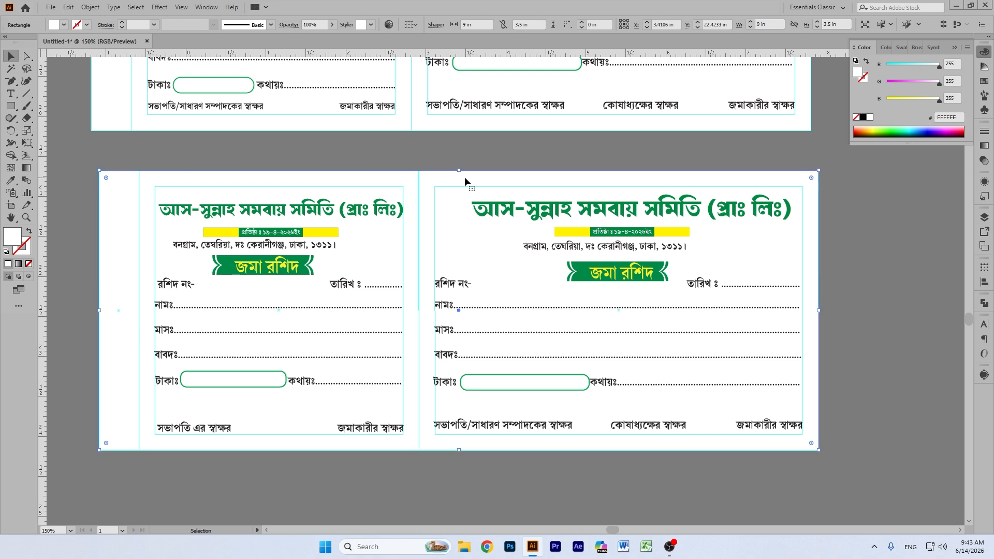
key("a")
key("v")
left_click_drag(909, 64, 848, 69)
left_click_drag(911, 82, 915, 82)
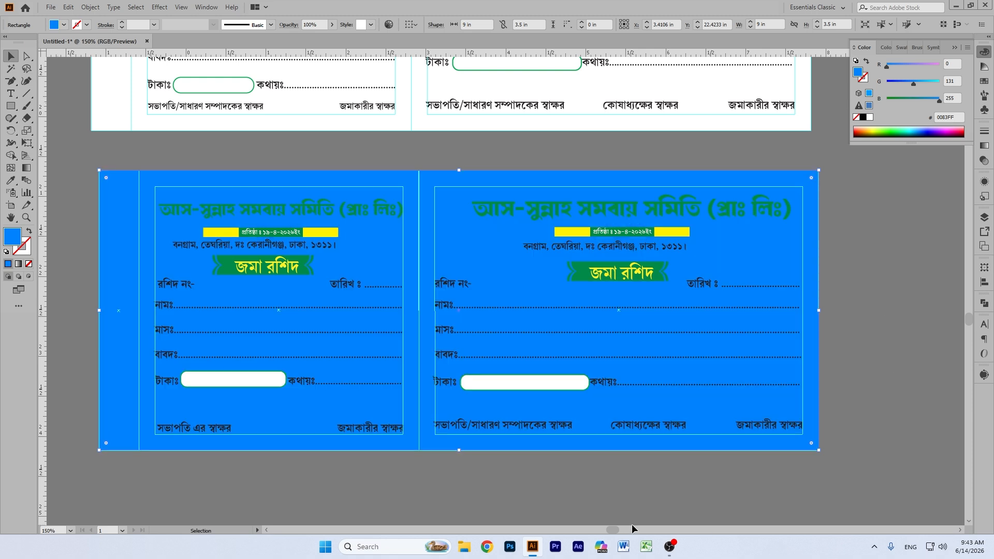
left_click(670, 547)
left_click(930, 5)
- Shorten the blue background rectangle to a header band about 1.02 in tall and lighten its fill to 00B8FF
left_click_drag(456, 449, 444, 249)
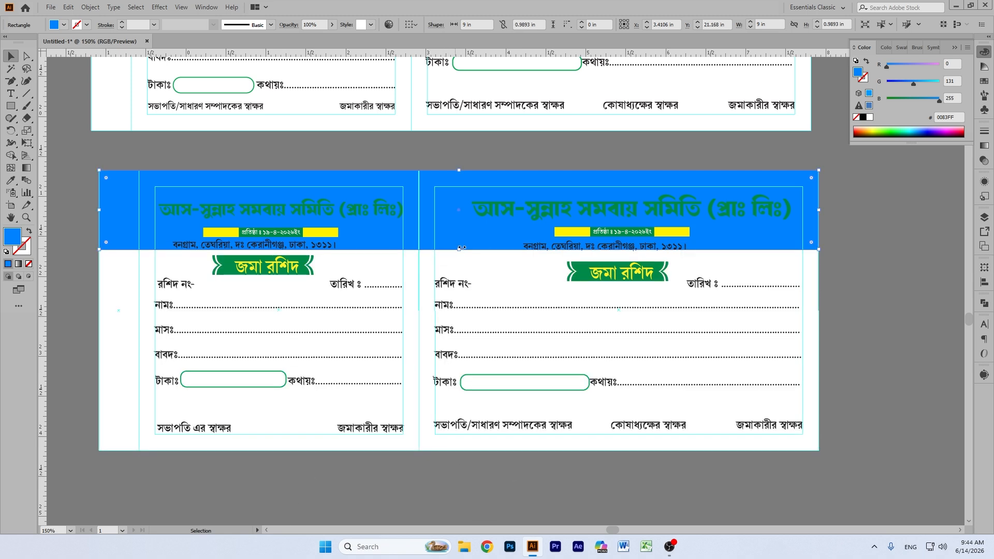
left_click_drag(460, 248, 460, 252)
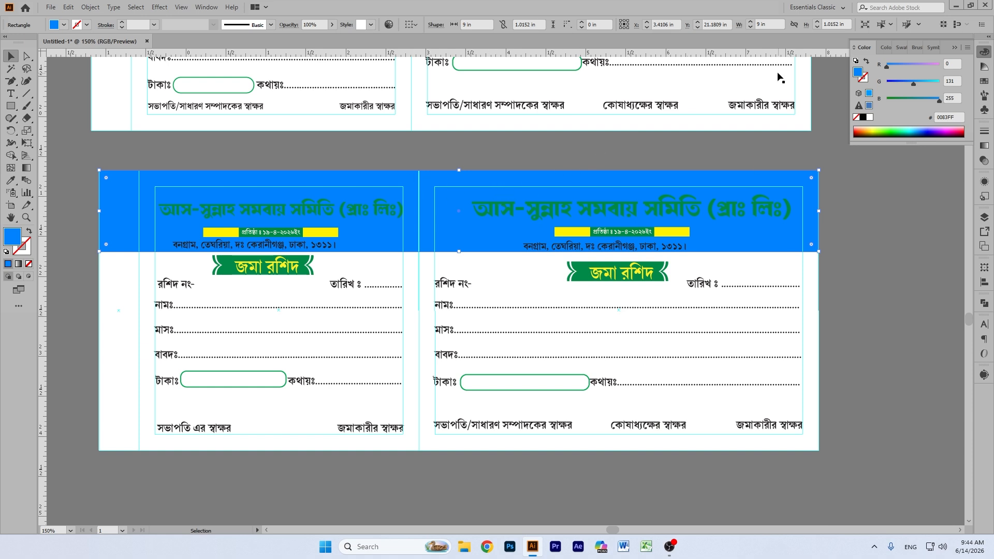
left_click_drag(918, 81, 920, 81)
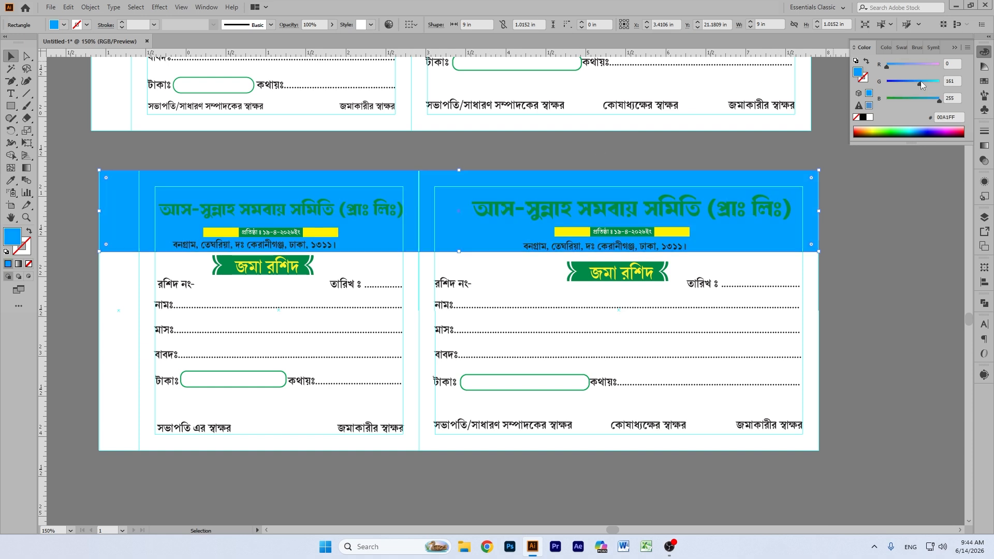
left_click_drag(921, 82, 925, 82)
left_click(874, 190)
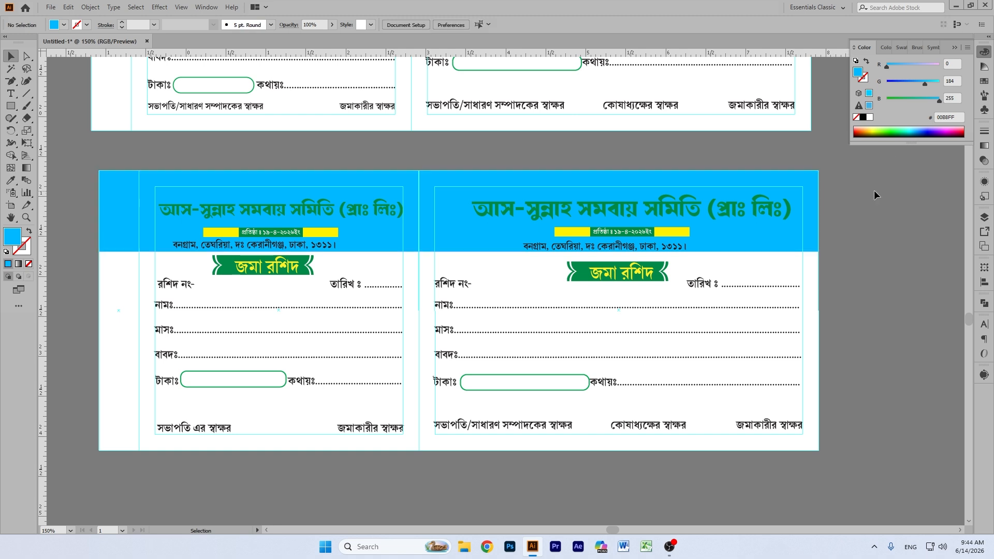
- Recolour the main section's organisation title on the header band white
left_click(571, 207)
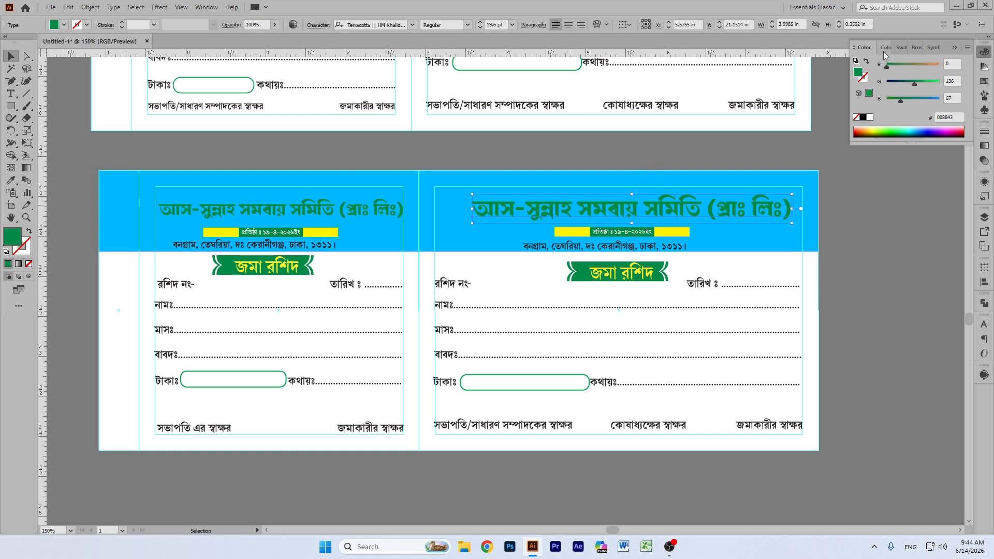
left_click(863, 118)
left_click(871, 118)
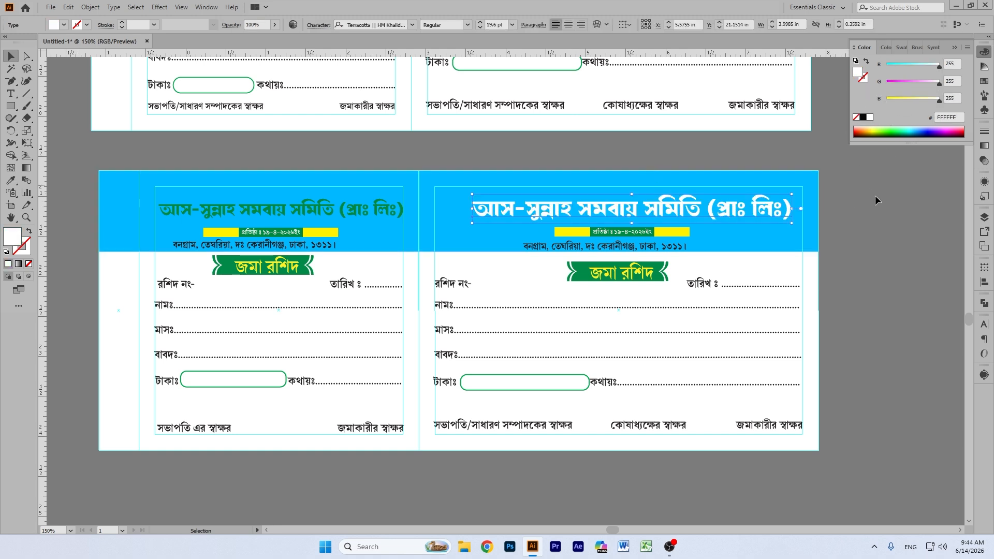
left_click(852, 158)
- Recolour the blue header band to green 008947 by sampling the green badge with the Eyedropper
left_click(483, 176)
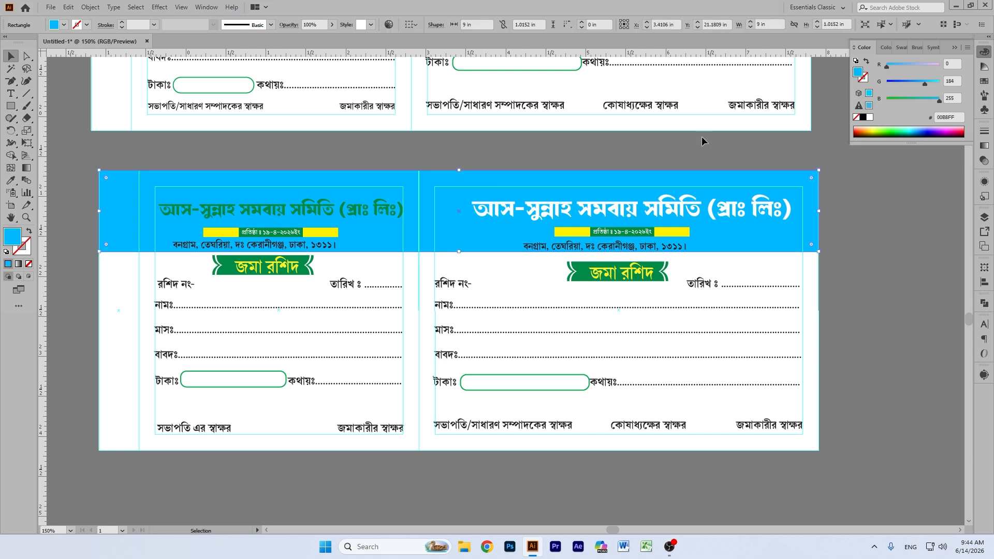
left_click(11, 180)
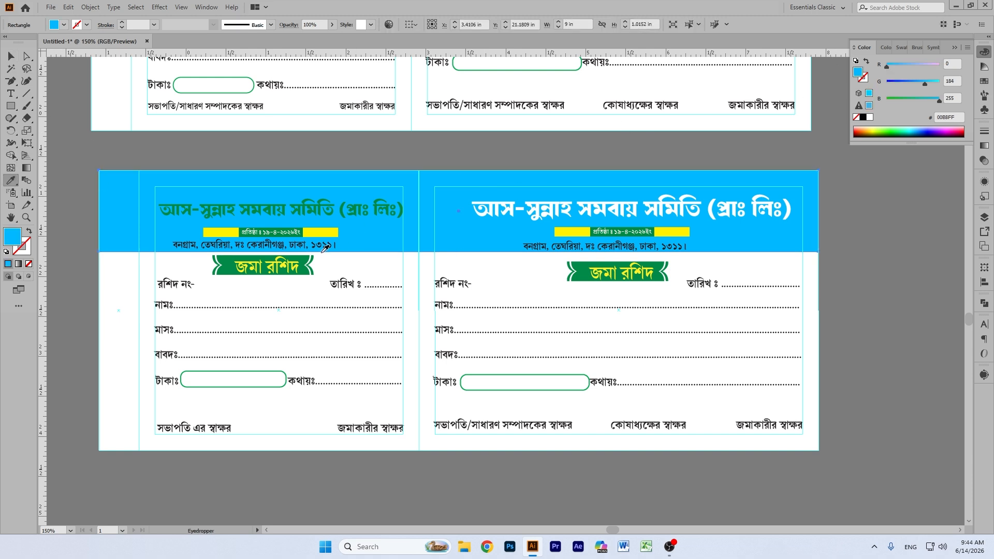
left_click(301, 256)
left_click(10, 56)
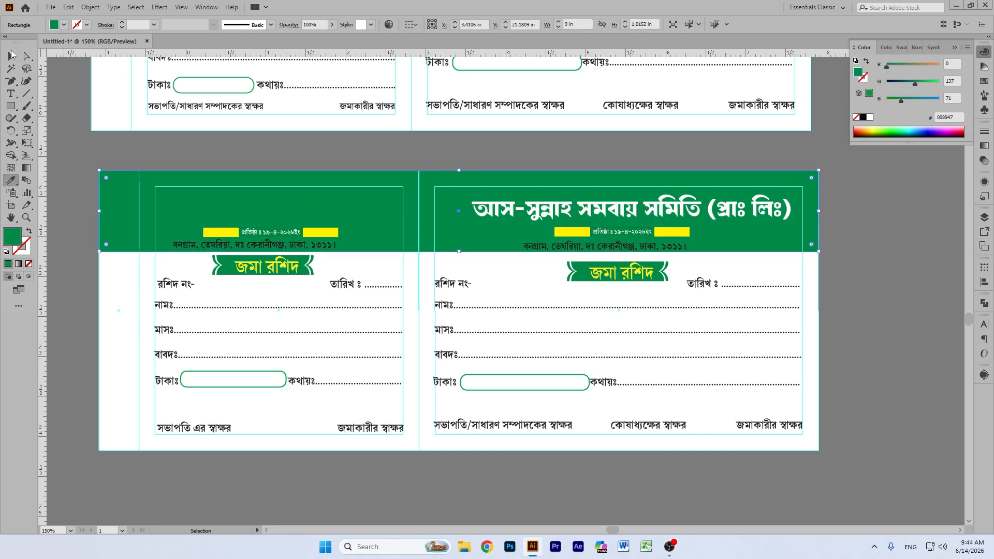
left_click(49, 83)
- Recolour the counterfoil's organisation title white
left_click(285, 205)
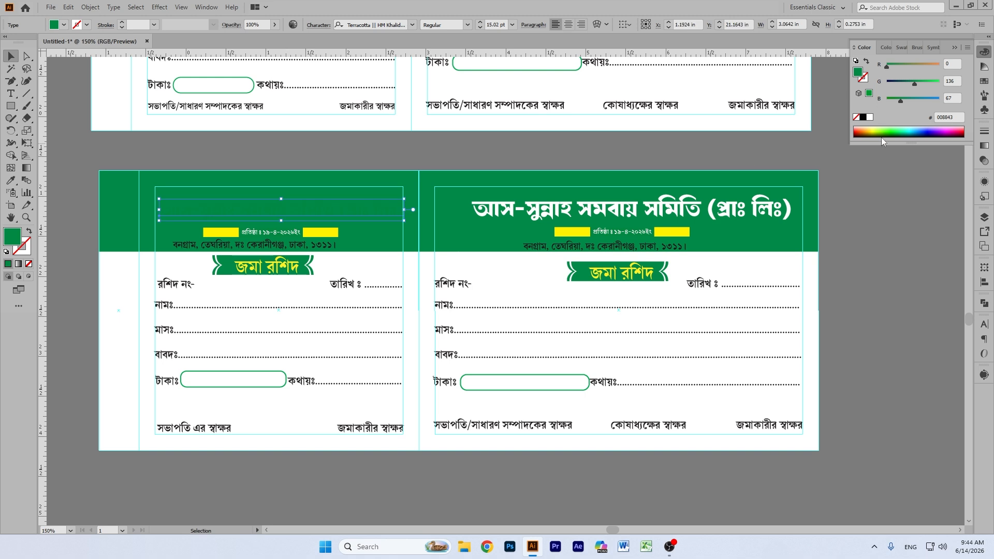
left_click(870, 117)
left_click(880, 257)
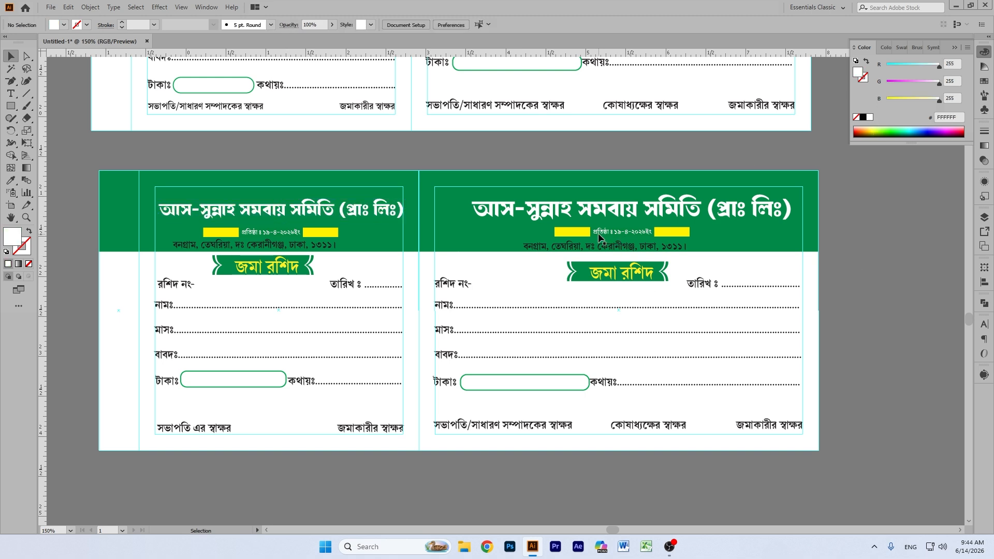
- Recolour the address lines of the main section and the counterfoil white
left_click(637, 240)
left_click(870, 117)
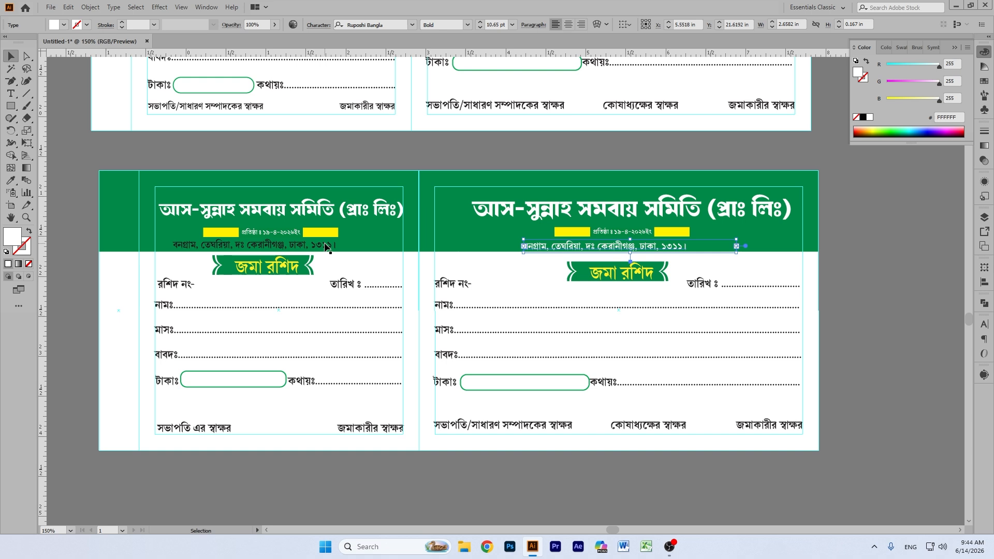
left_click(301, 247)
left_click(871, 117)
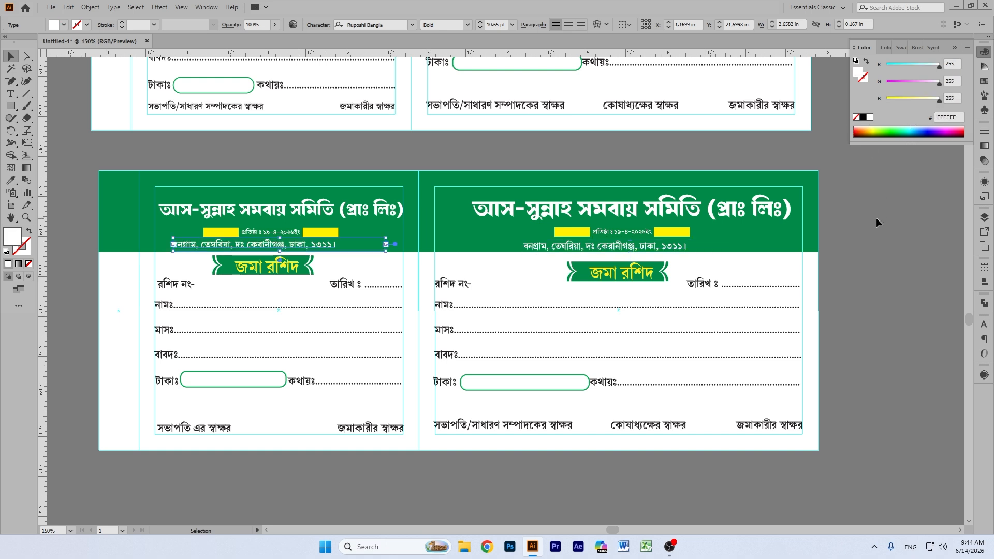
left_click(877, 218)
- Copy the white 9 in background rectangle in place and shorten the copy to a footer strip about 0.15 in tall
scroll(878, 218, "down", 4)
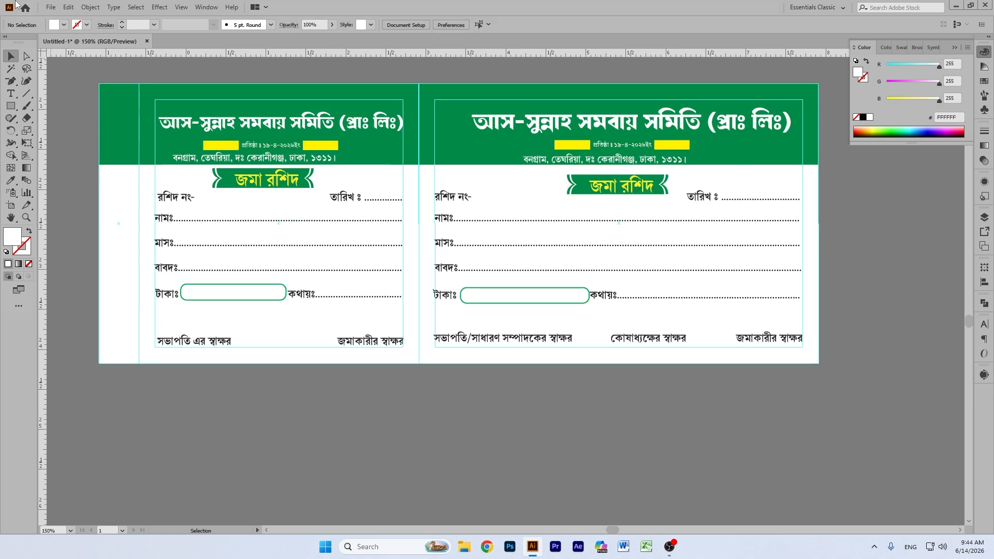
left_click(11, 105)
left_click(9, 57)
left_click(120, 225)
left_click(121, 227)
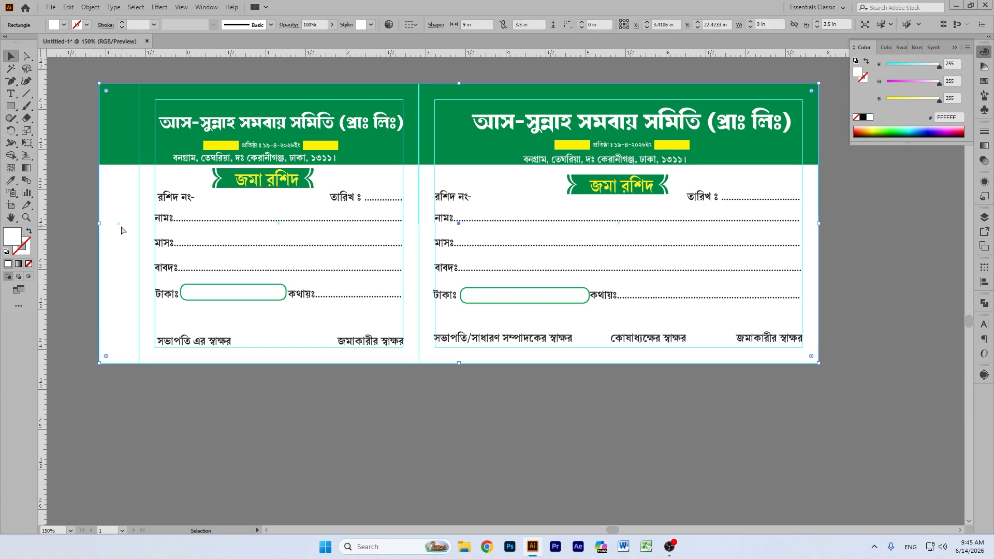
key("ctrl+c")
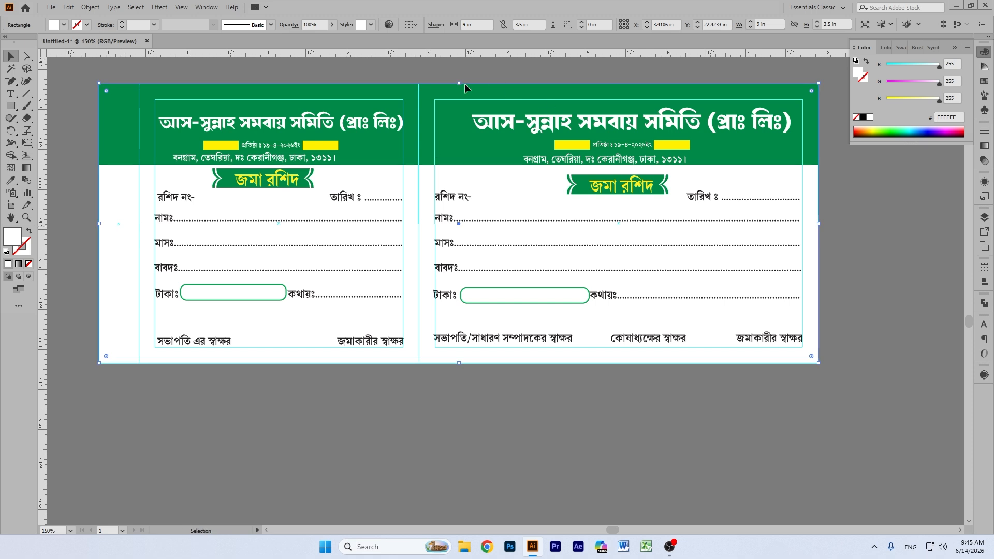
left_click_drag(459, 83, 496, 351)
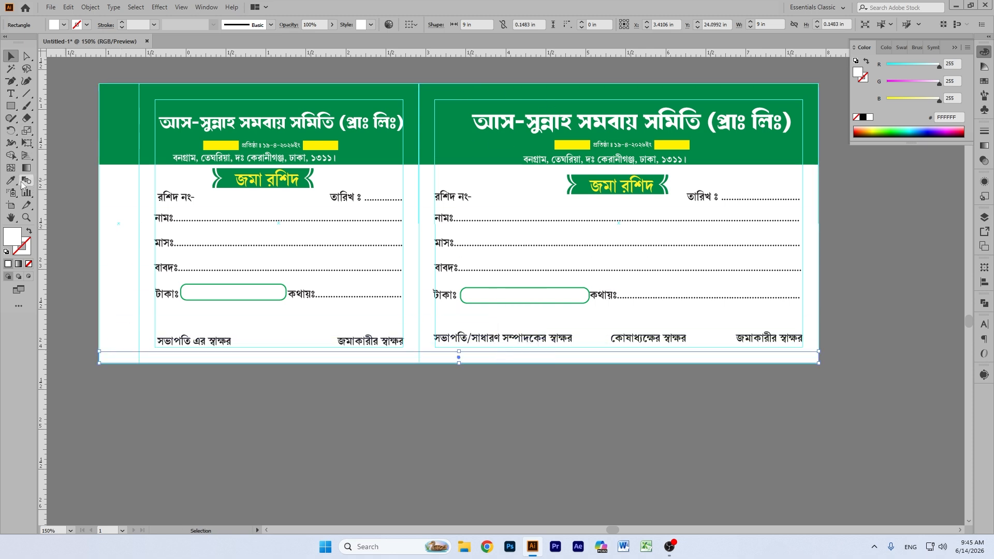
- Fill the footer strip with the header band's green using the Eyedropper
left_click(10, 180)
left_click(123, 94)
left_click(10, 55)
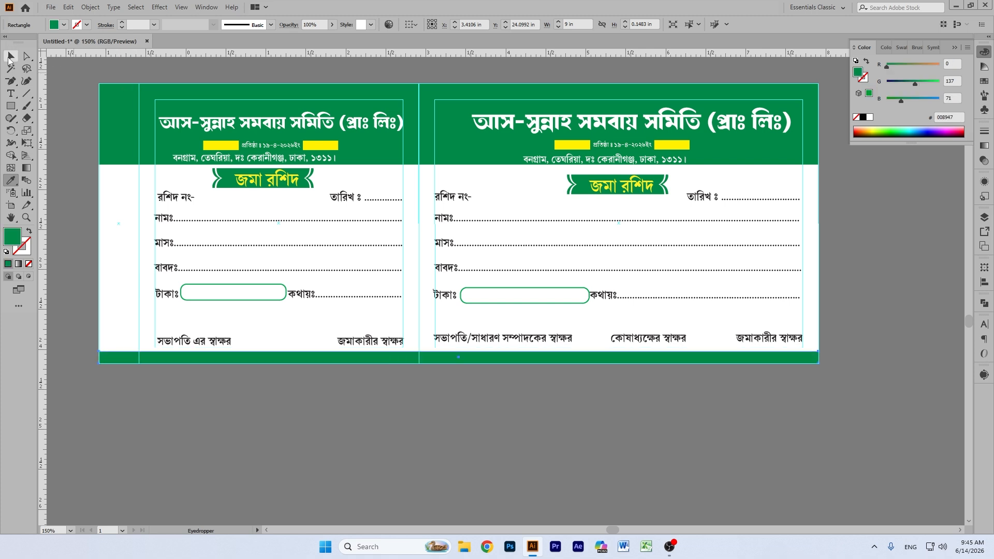
- Pull the header band's outer counterfoil edge in to the margin guide, narrowing the band to about 8.49 in
left_click(110, 116)
left_click_drag(99, 125, 140, 127)
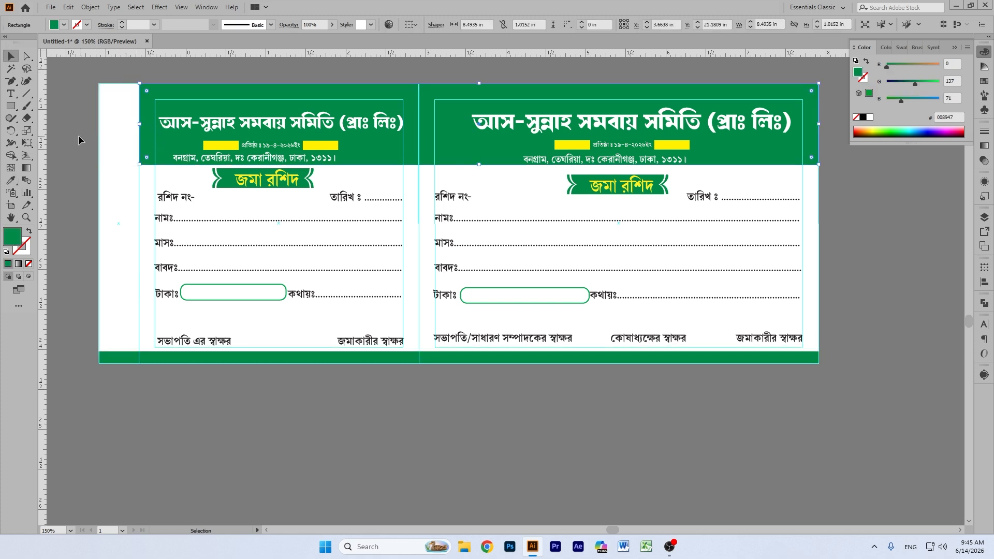
left_click(116, 153)
- Pull the footer strip's outer counterfoil edge in to the same guide, keeping the binding margin white
left_click(126, 355)
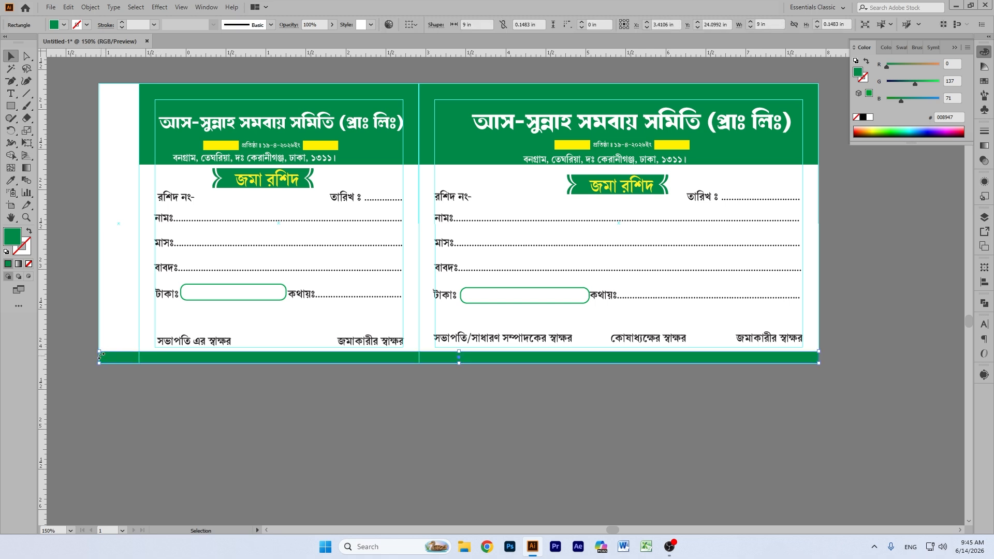
left_click_drag(100, 356, 138, 353)
left_click(210, 396)
left_click(176, 357)
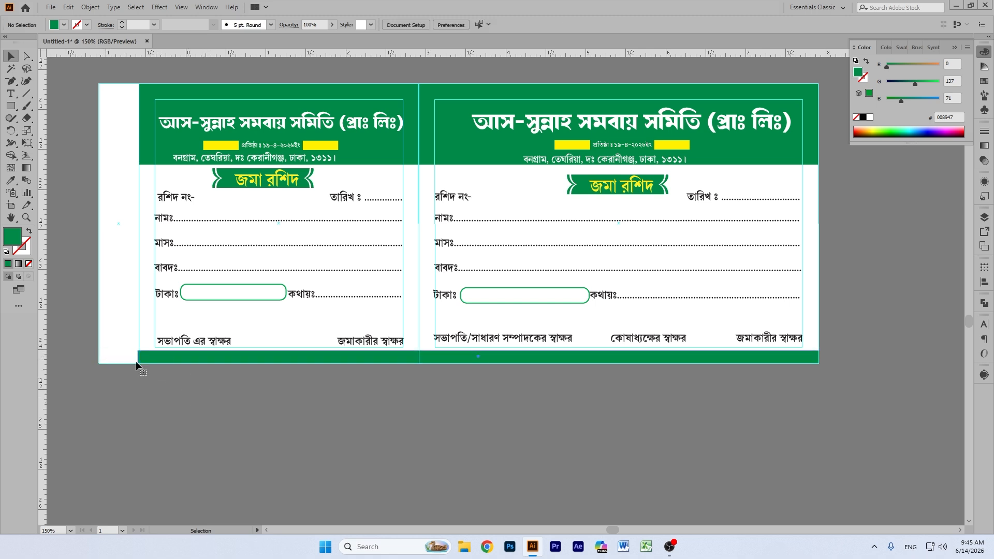
left_click_drag(139, 352, 140, 350)
left_click(270, 457)
- Ungroup the main section's date line and delete its yellow bars
scroll(870, 311, "up", 1)
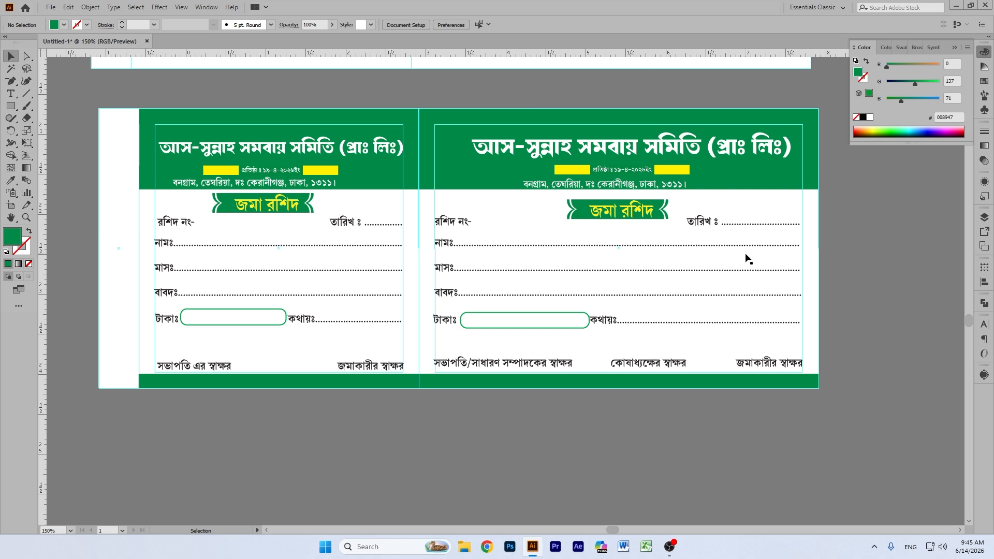
left_click(567, 171)
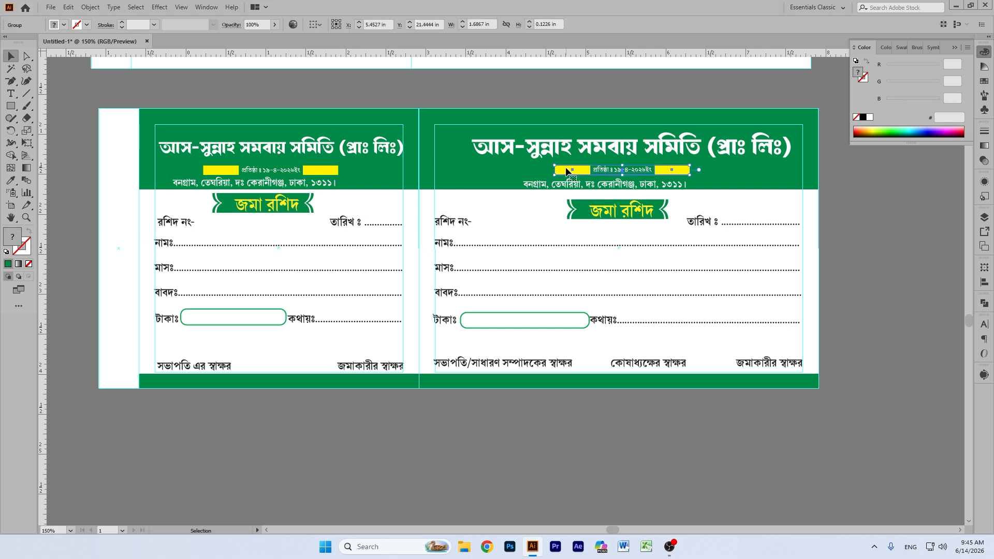
right_click(567, 172)
left_click(605, 257)
left_click(865, 210)
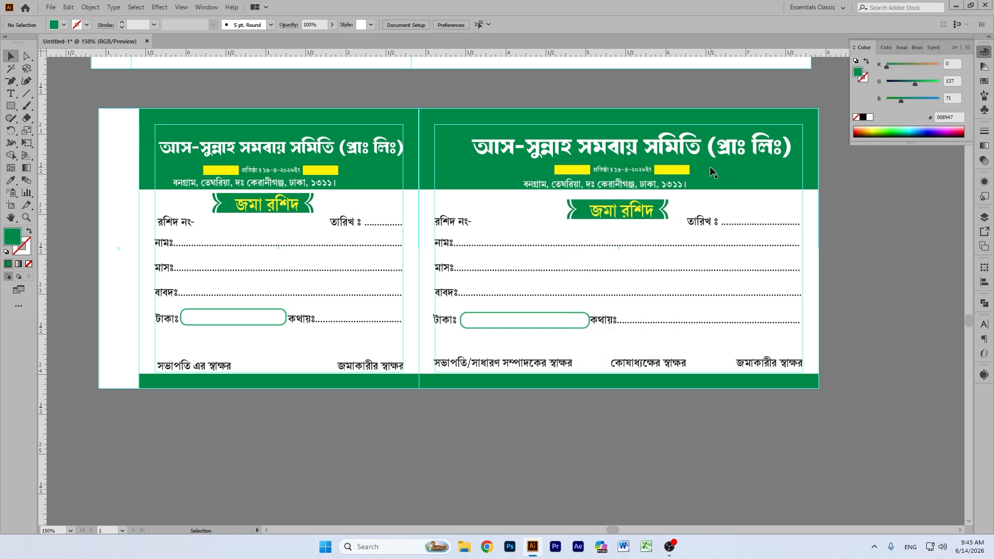
left_click(680, 169)
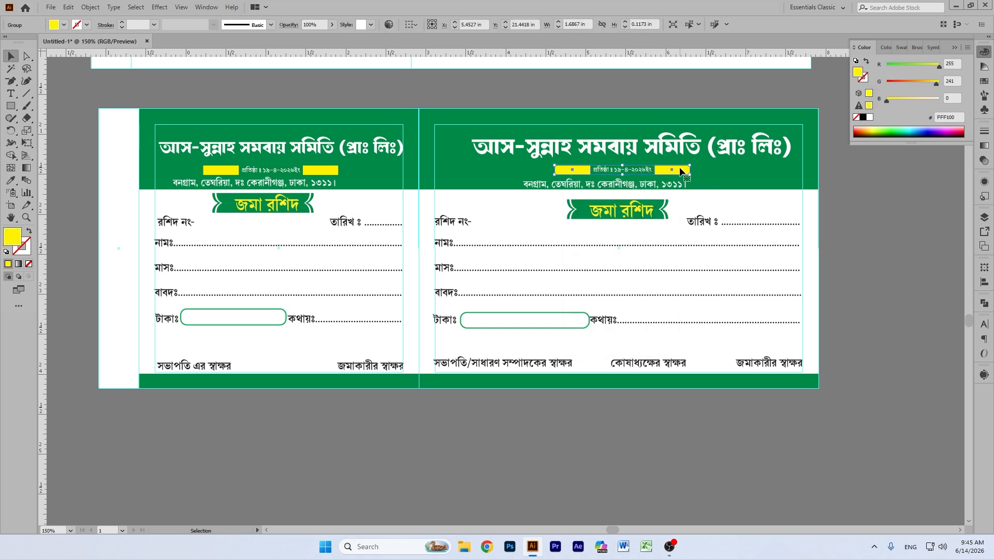
key("Delete")
- Try a white fill on the green strip behind the main section's date and undo the accidental header band shift
left_click(666, 165)
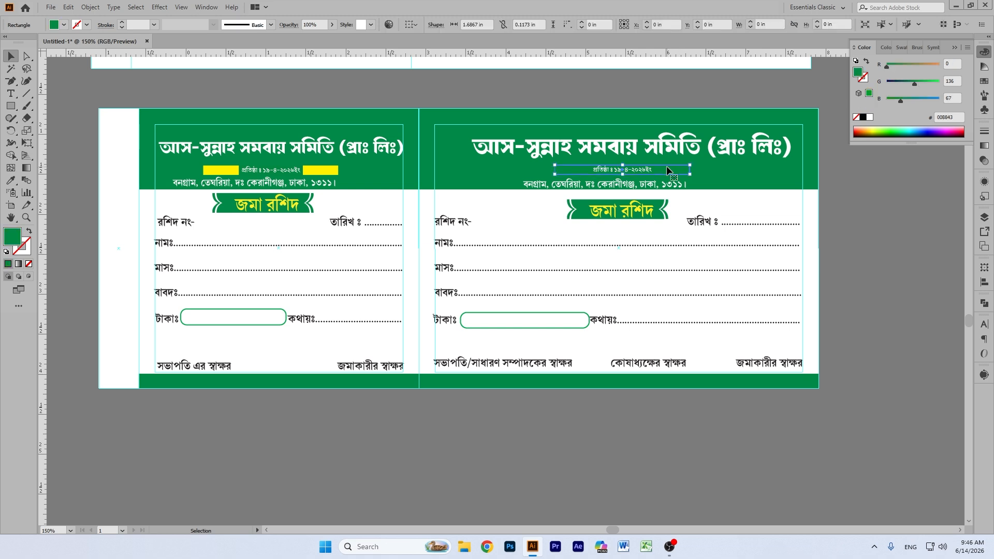
left_click(870, 117)
left_click(703, 184)
left_click(625, 172)
left_click(816, 189)
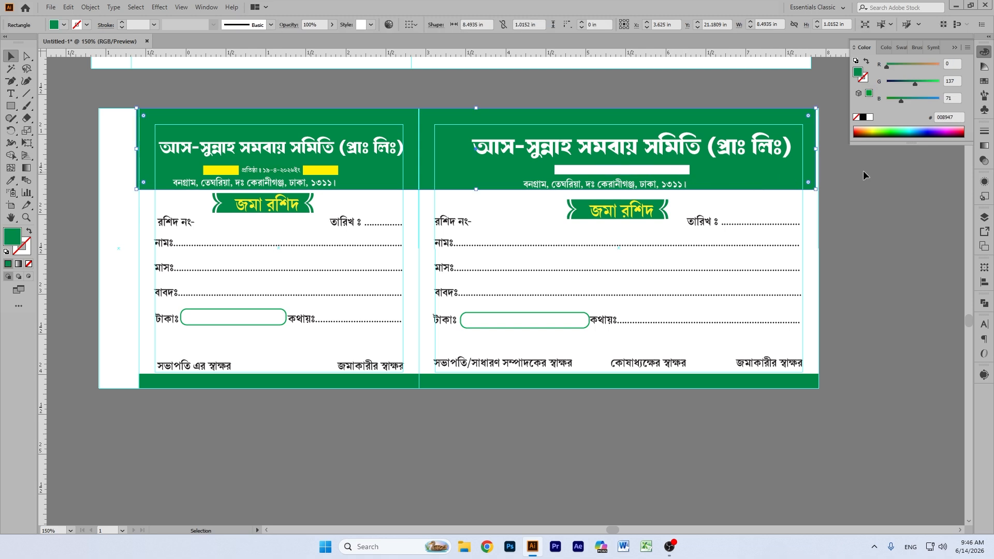
key("ctrl+z")
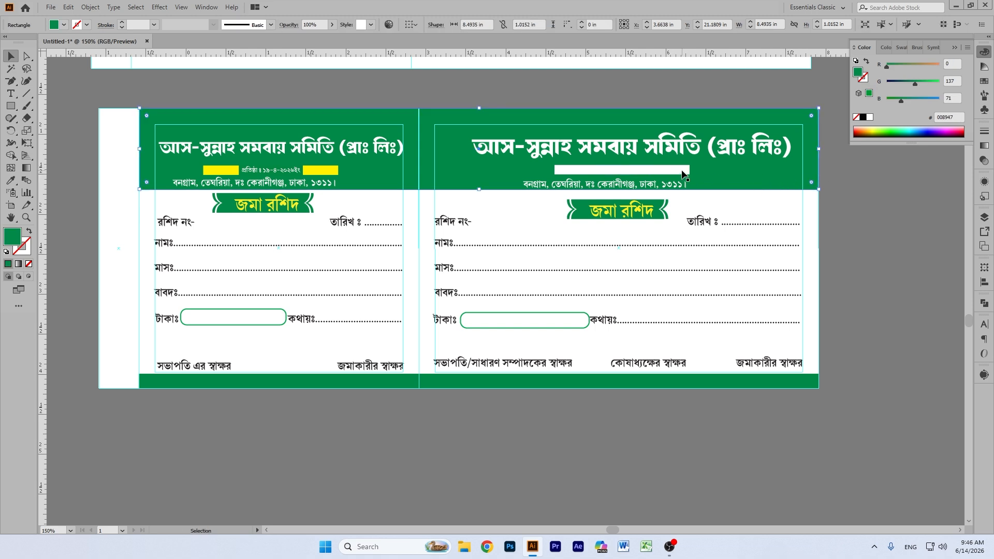
- Delete the white strip covering the main section's date line
left_click(683, 171)
left_click(848, 220)
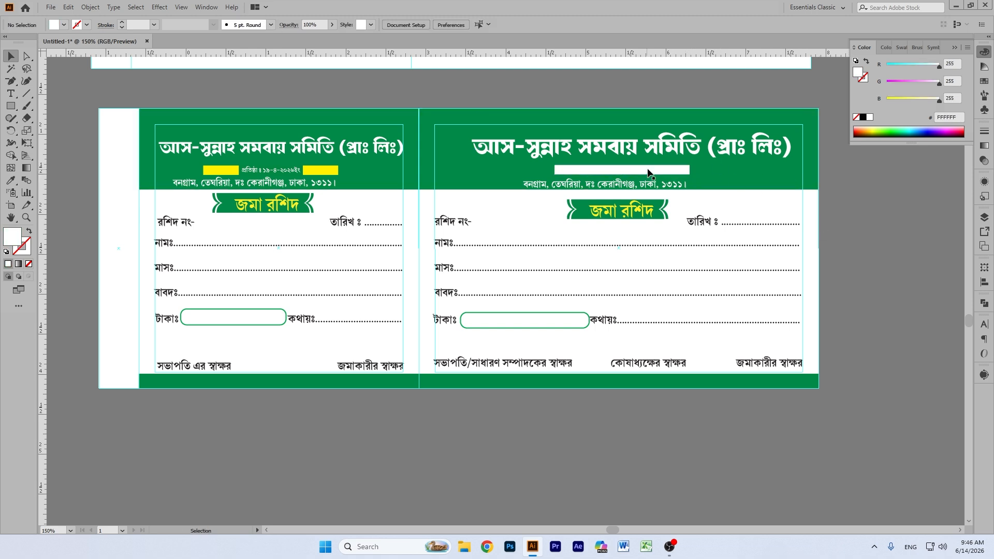
left_click(689, 170)
left_click(689, 168)
left_click(689, 169)
key("Delete")
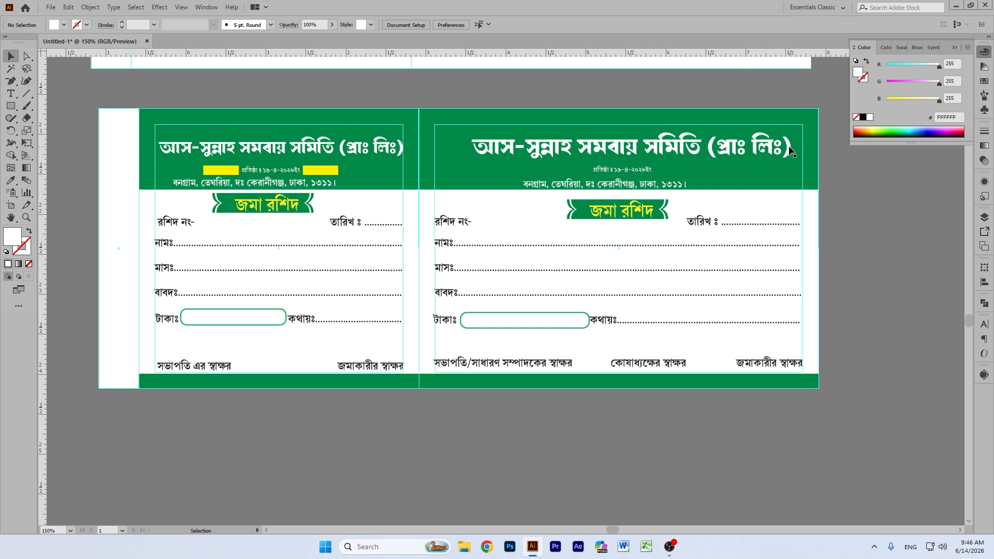
- Recolour the yellow জমা রশিদ badge text in the main section and the counterfoil white
left_click(641, 219)
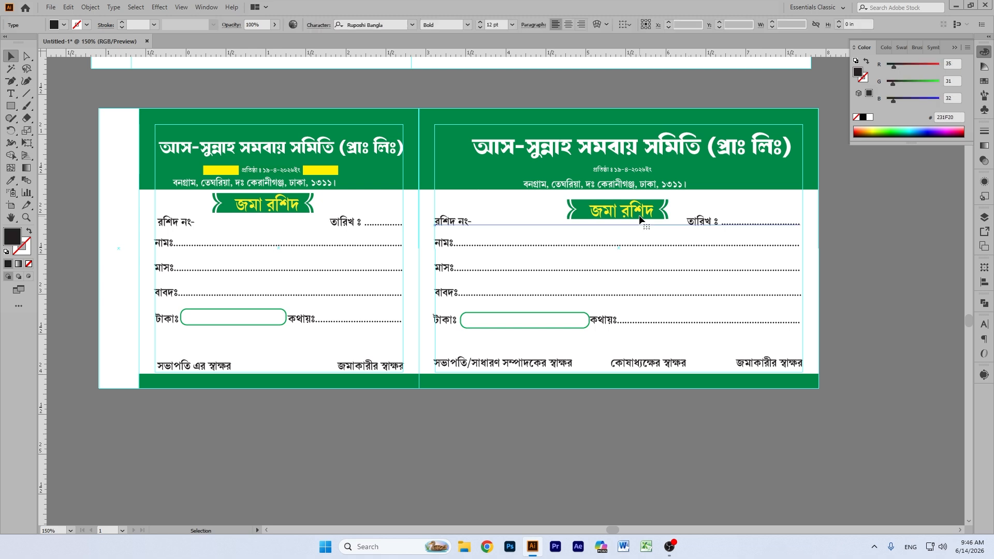
left_click(856, 181)
left_click(641, 210)
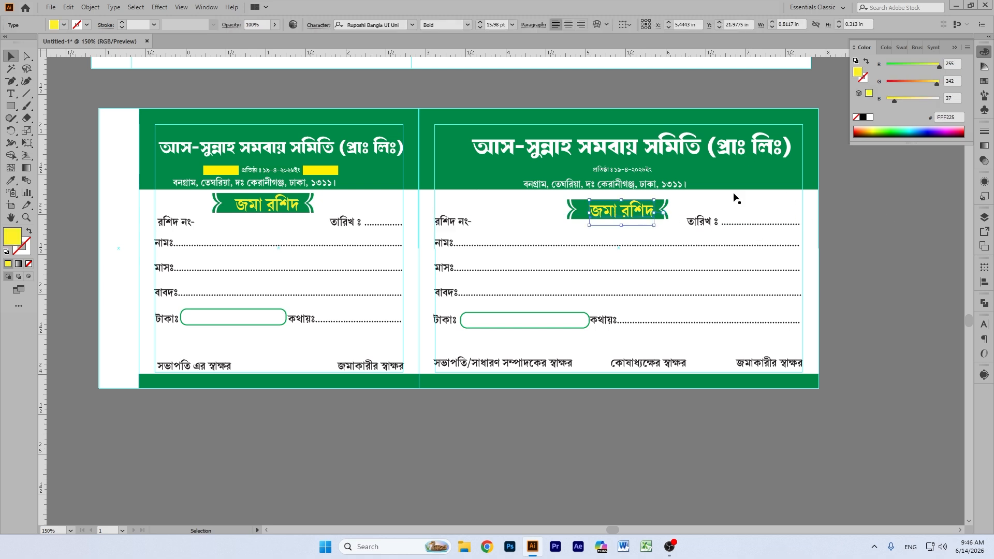
left_click(870, 117)
left_click(863, 192)
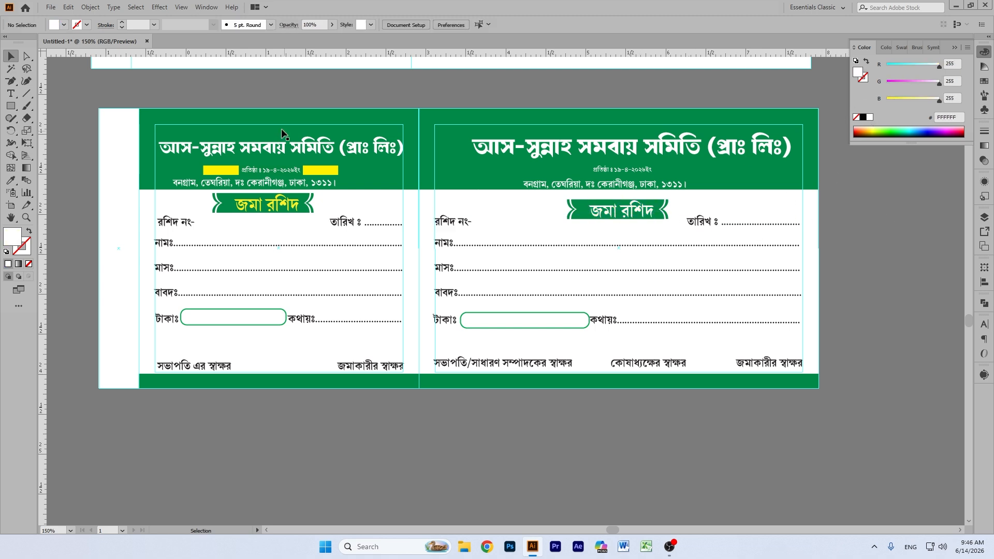
left_click(282, 206)
left_click(870, 117)
left_click(520, 201)
- Ungroup the counterfoil's date line and delete its yellow bars
right_click(327, 175)
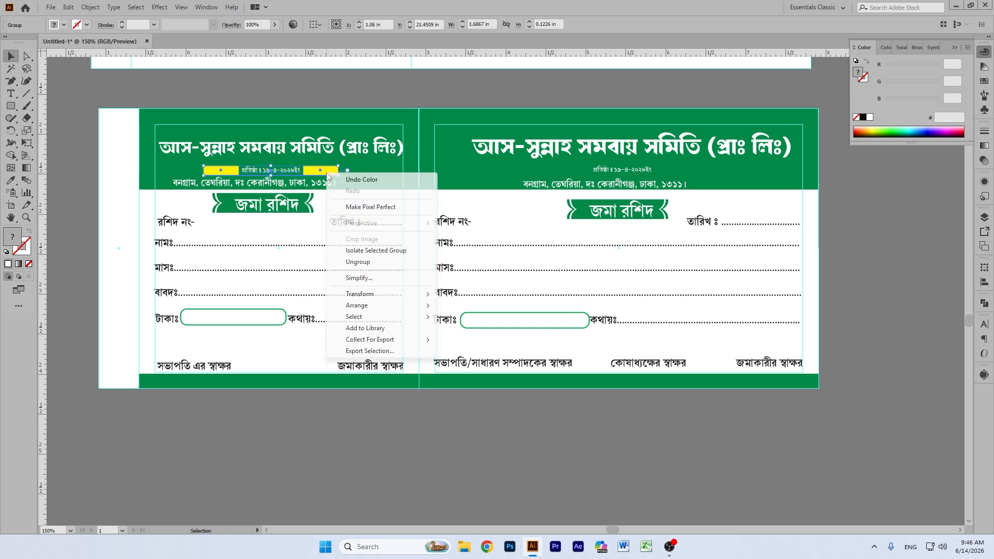
left_click(377, 262)
left_click(344, 67)
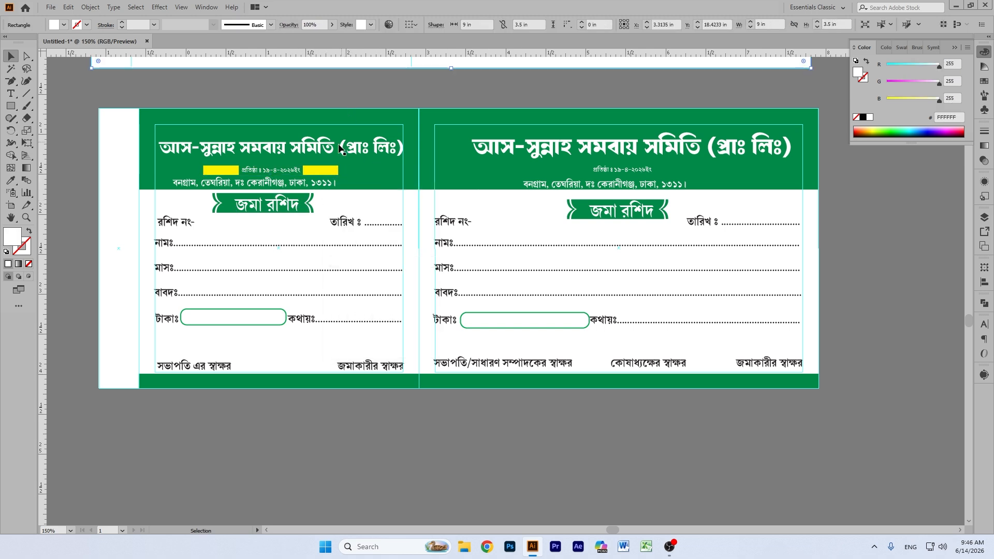
left_click(328, 170)
key("Delete")
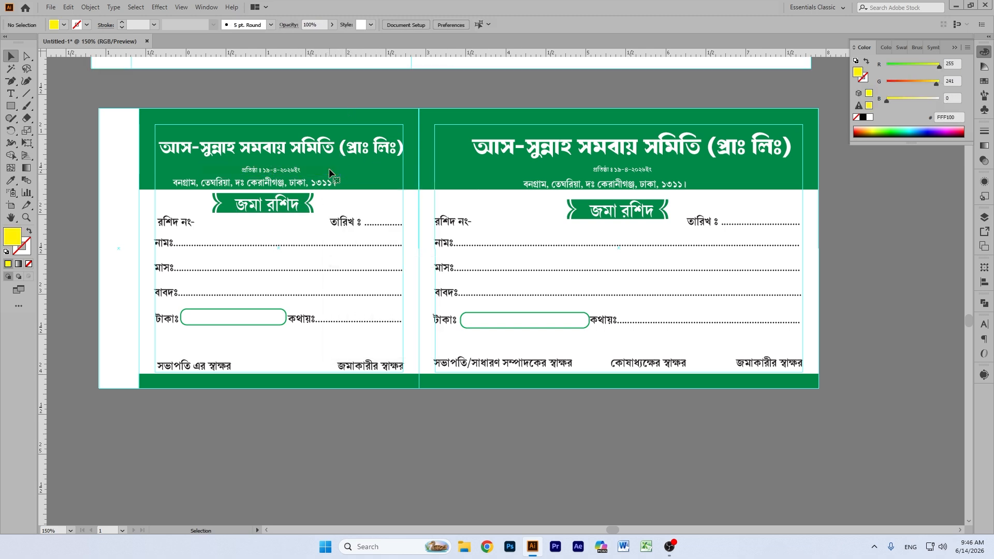
left_click(328, 169)
key("ctrl+shift+a")
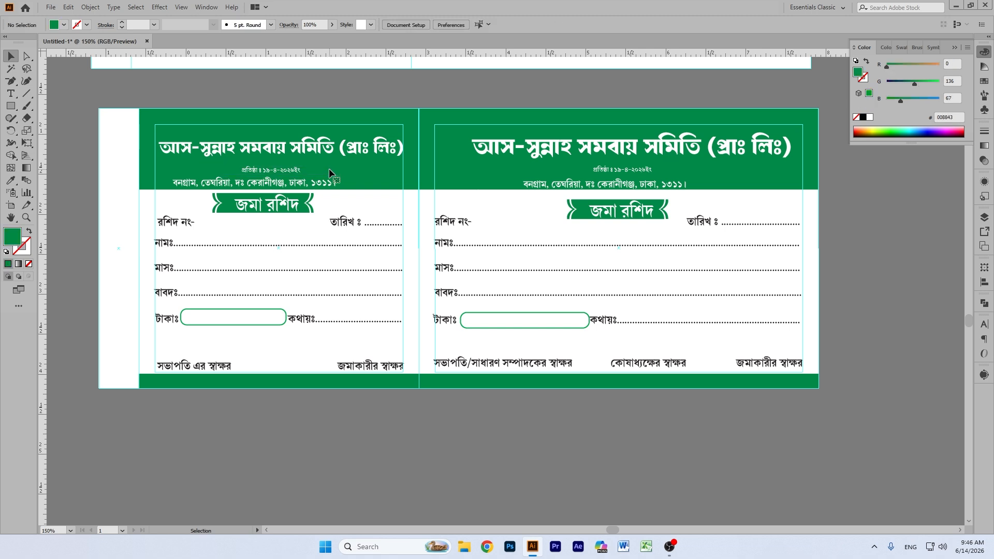
- Switch the colour sliders to CMYK with the green header band selected
left_click(817, 171)
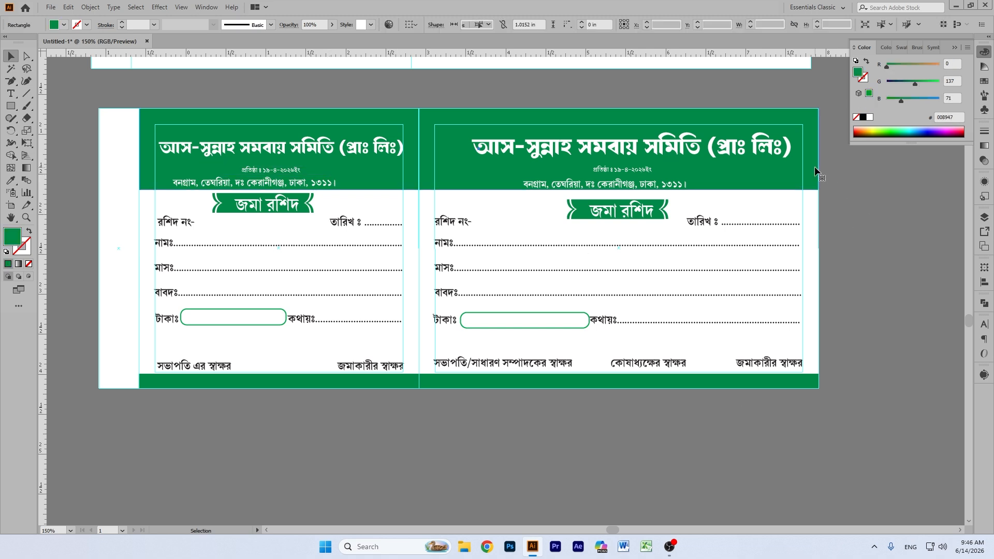
left_click(968, 47)
left_click(880, 101)
left_click(879, 208)
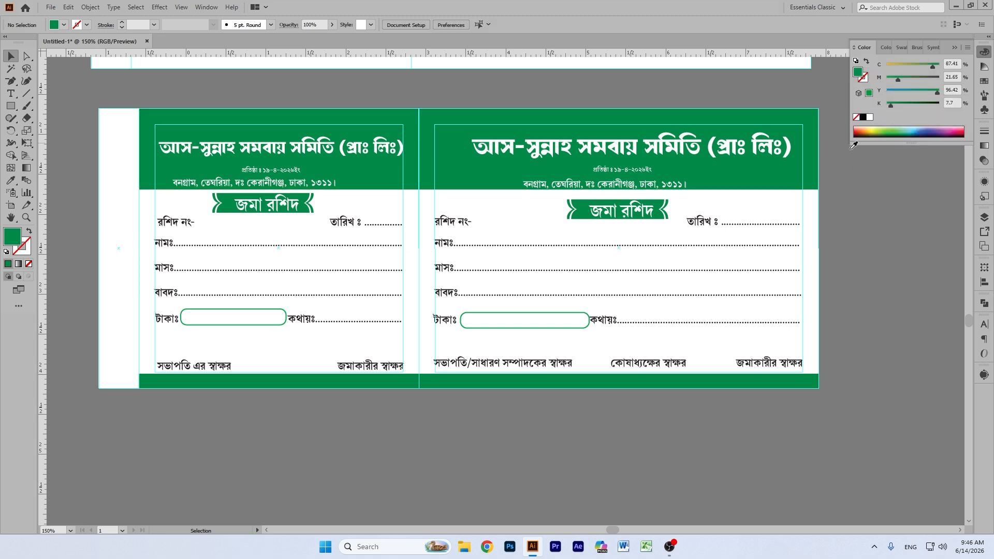
- Set the green header band's fill to C 100, M 26, Y 100, K 0
left_click(806, 128)
left_click_drag(898, 80, 880, 105)
left_click_drag(937, 93, 959, 97)
left_click_drag(934, 65, 951, 66)
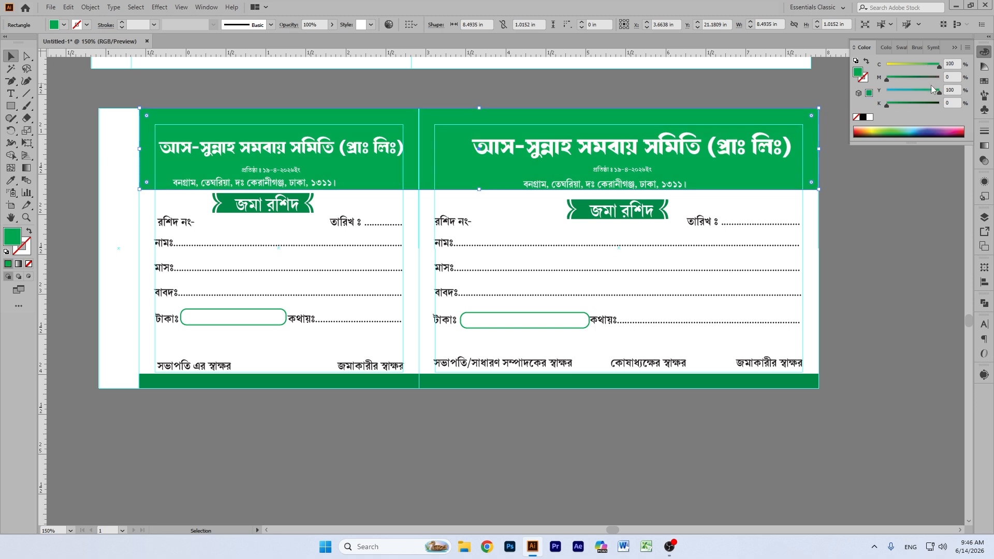
left_click(900, 79)
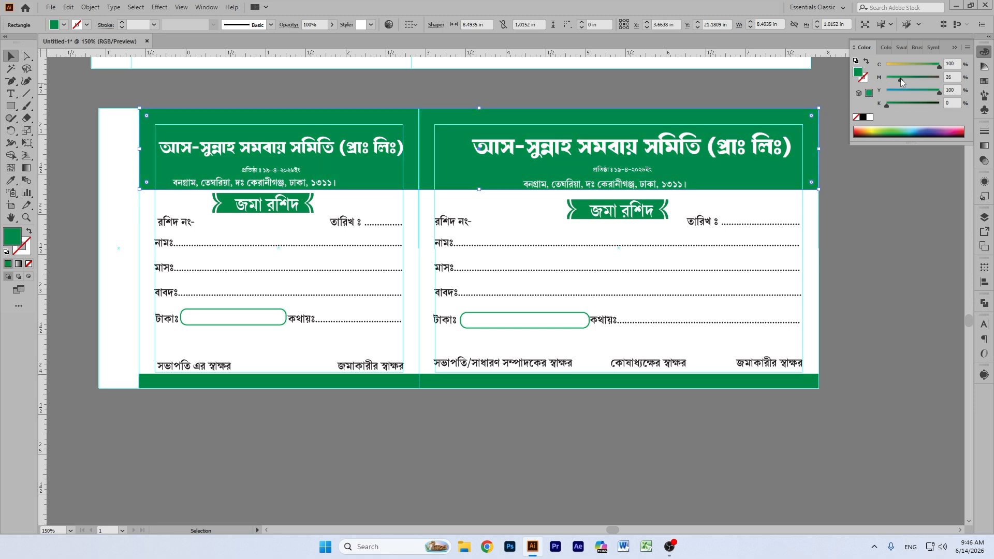
left_click(897, 192)
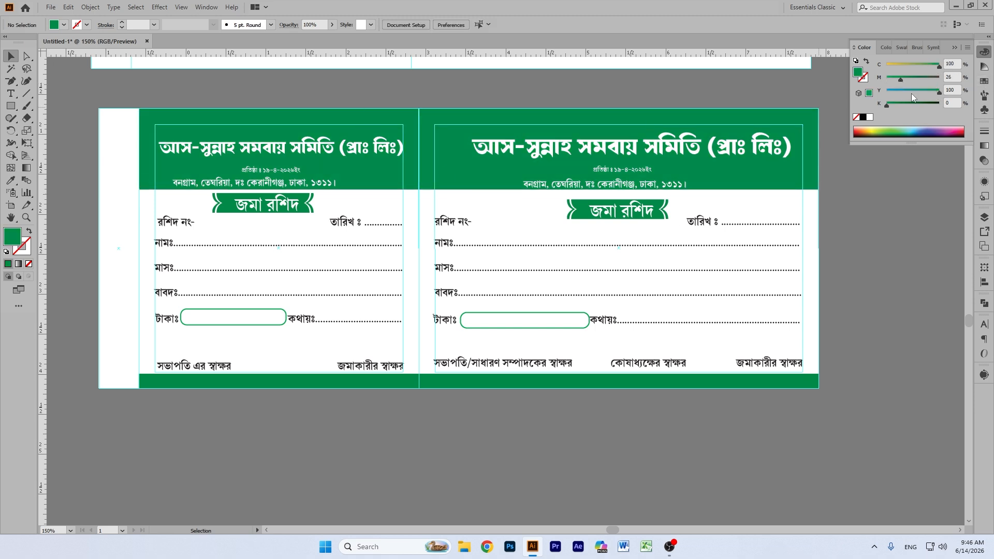
- Match the footer band's fill to the header band's green with the Eyedropper tool
left_click(672, 383)
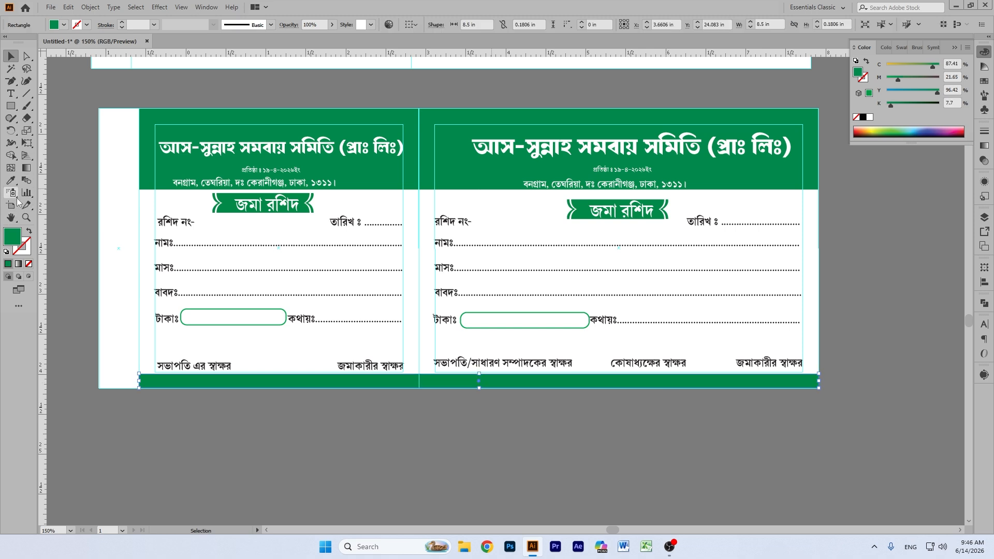
left_click(11, 180)
left_click(176, 127)
left_click(10, 56)
left_click(98, 89)
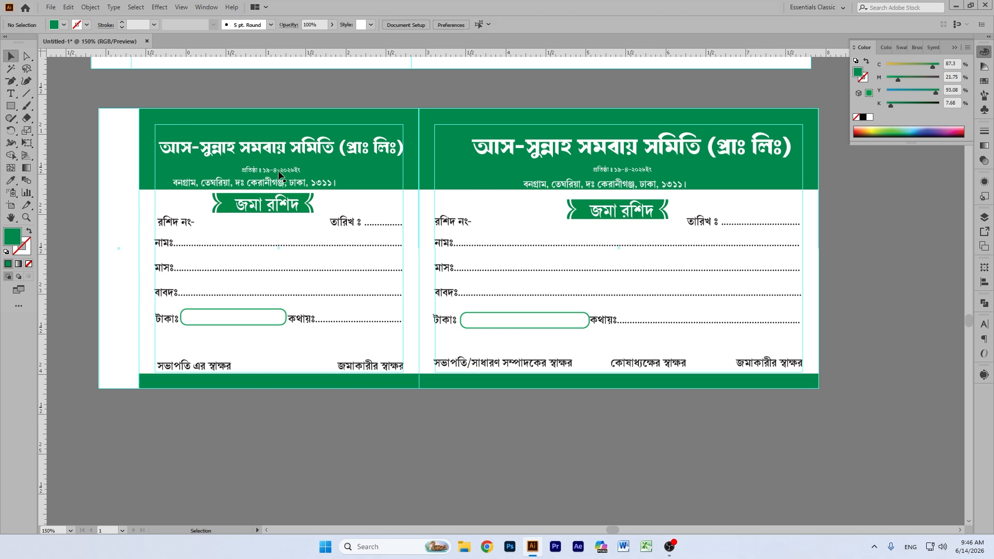
left_click(161, 222)
double_click(161, 223)
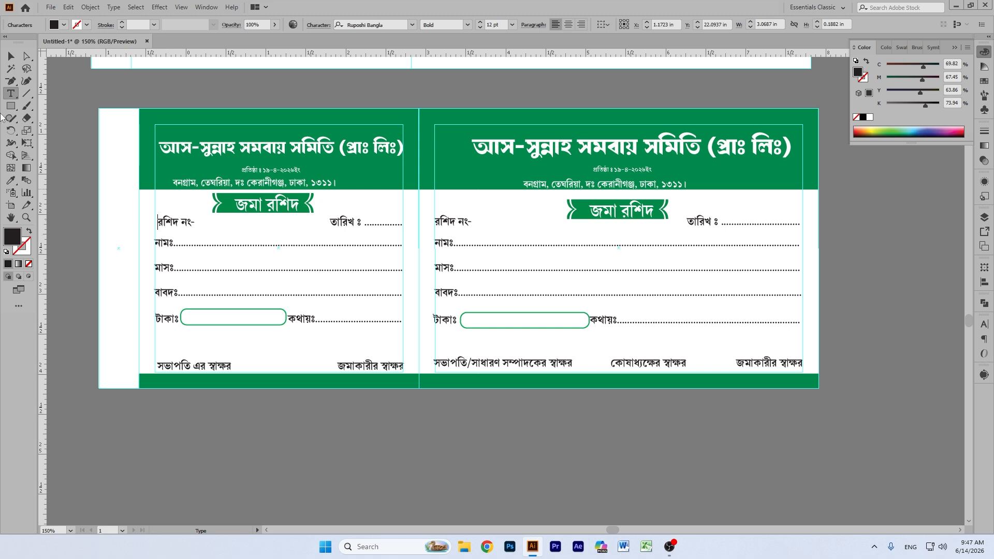
left_click(11, 56)
left_click(101, 69)
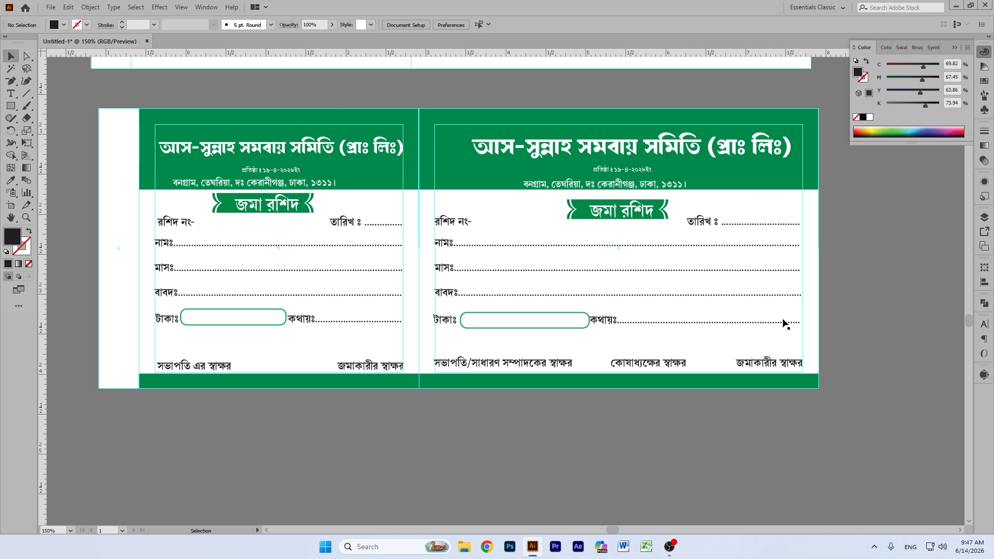
left_click_drag(857, 394, 63, 115)
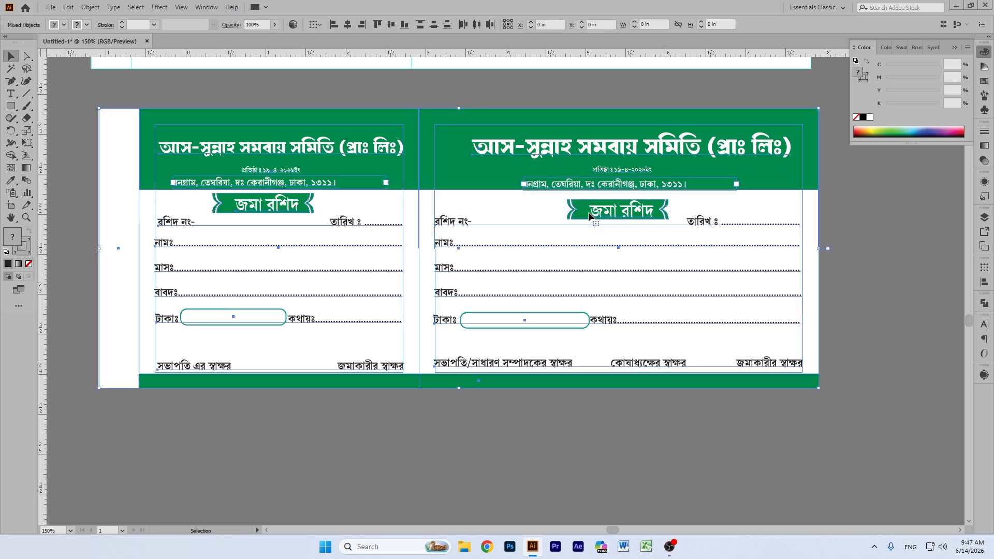
left_click(858, 239)
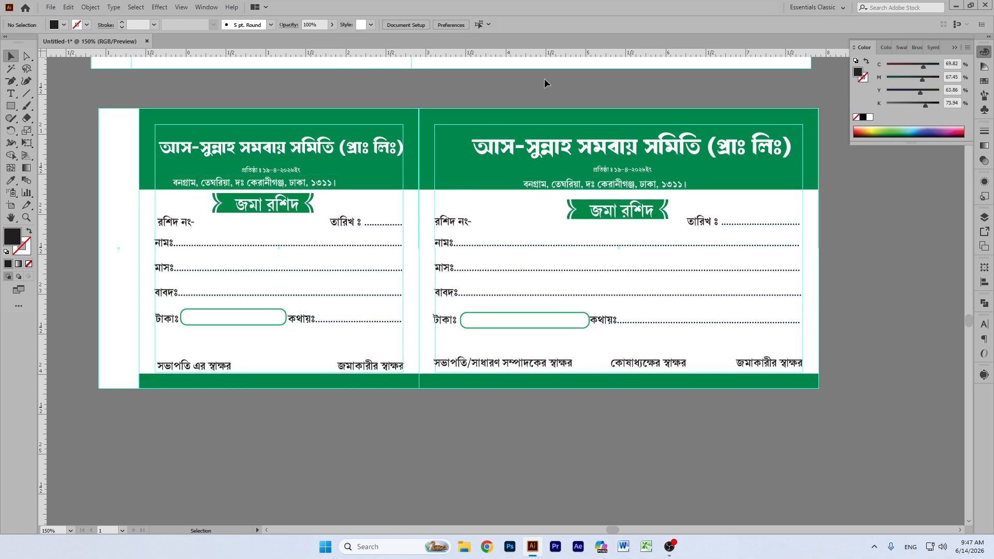